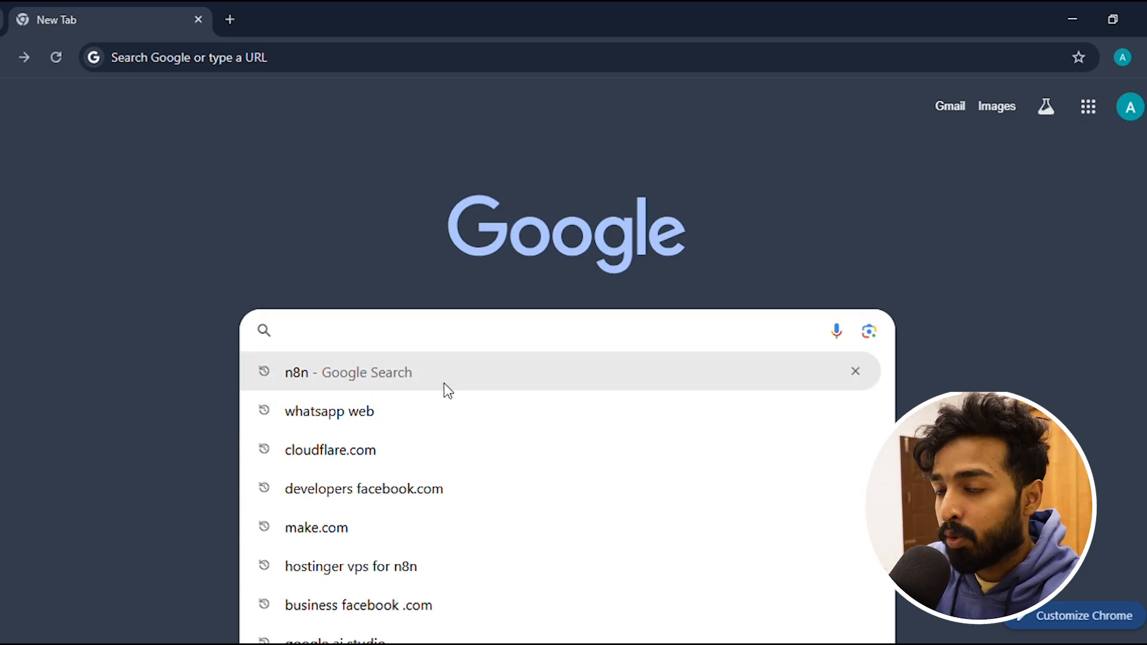
- Search Google for n8n, open the official n8n website, and dismiss its cookie notice
{"action": "left_click", "coordinate": [444, 384]}
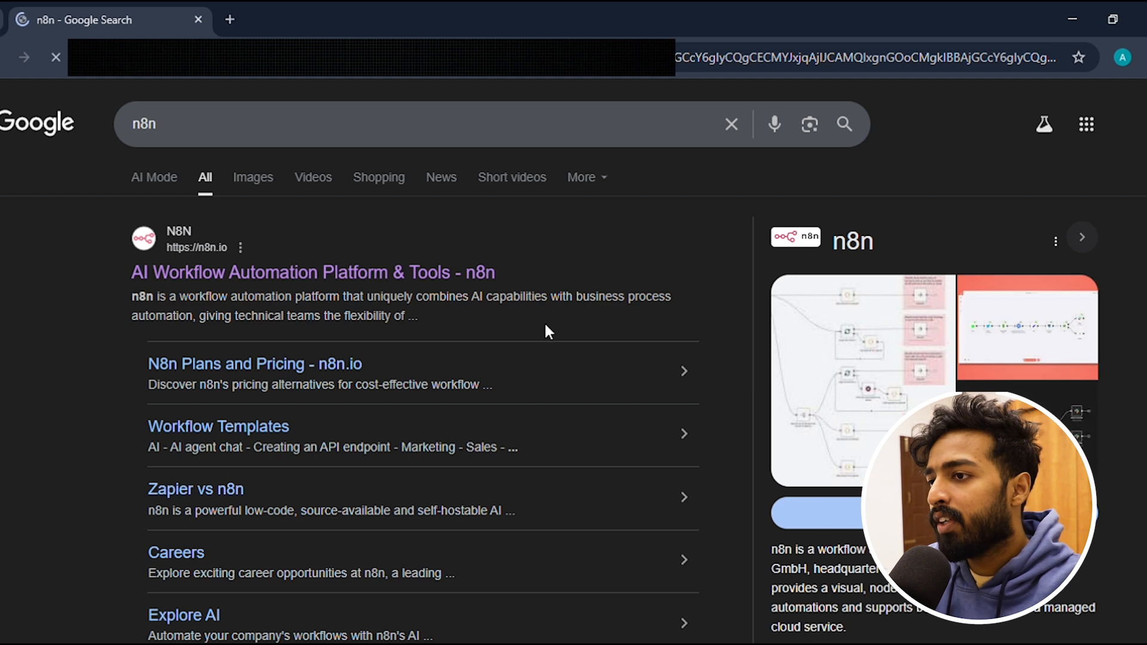
{"action": "left_click", "coordinate": [283, 273]}
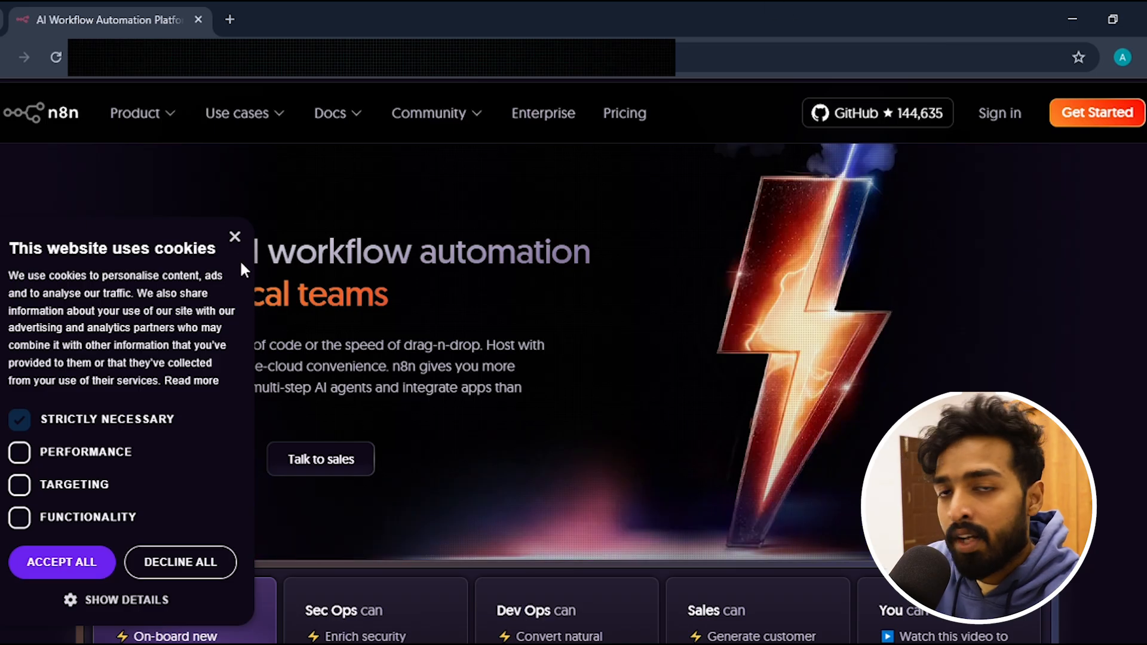
{"action": "left_click", "coordinate": [236, 239]}
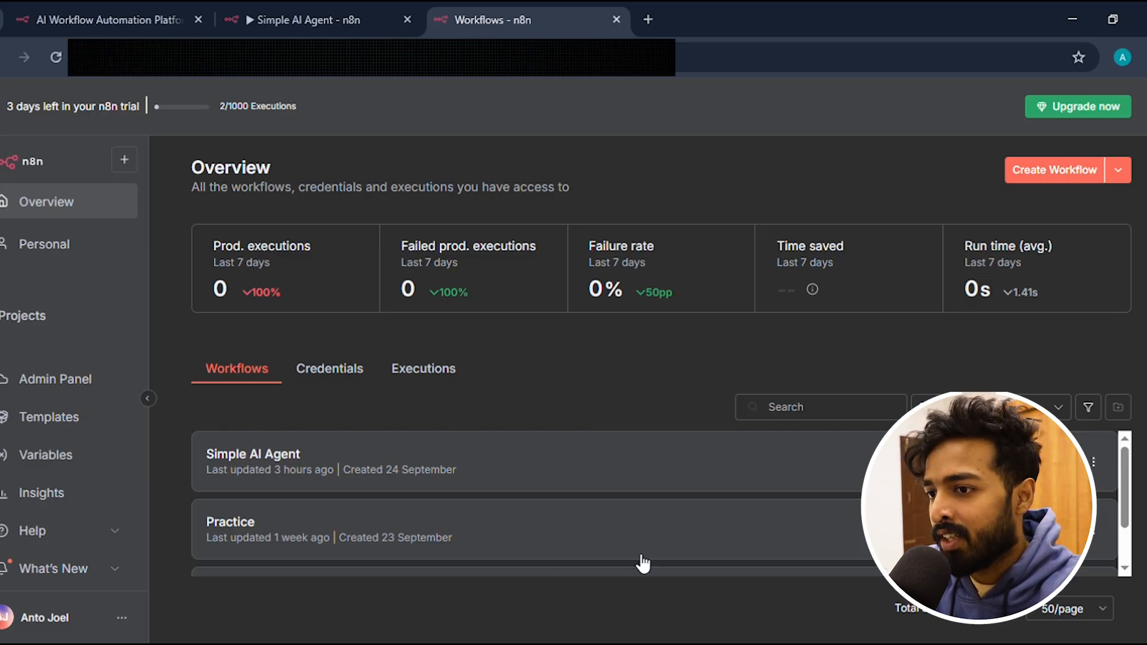
- Create a new blank workflow from the Overview page and collapse the logs area to enlarge the canvas
{"action": "scroll", "coordinate": [566, 562], "scroll_direction": "down", "scroll_amount": 1}
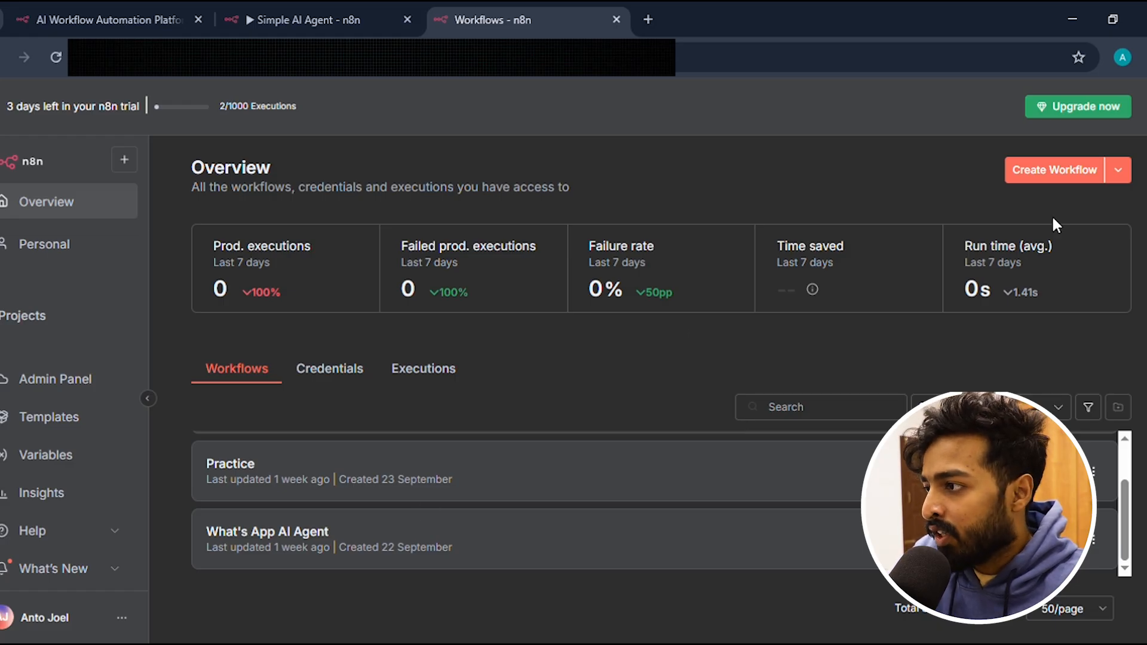
{"action": "left_click", "coordinate": [1052, 173]}
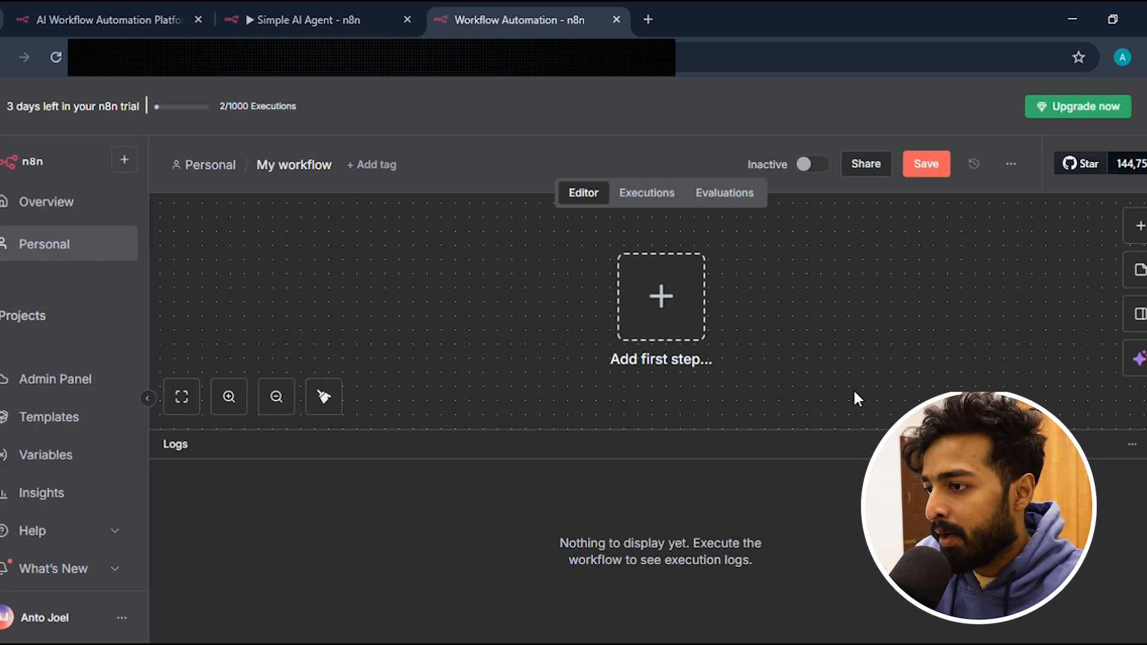
{"action": "left_click", "coordinate": [276, 397]}
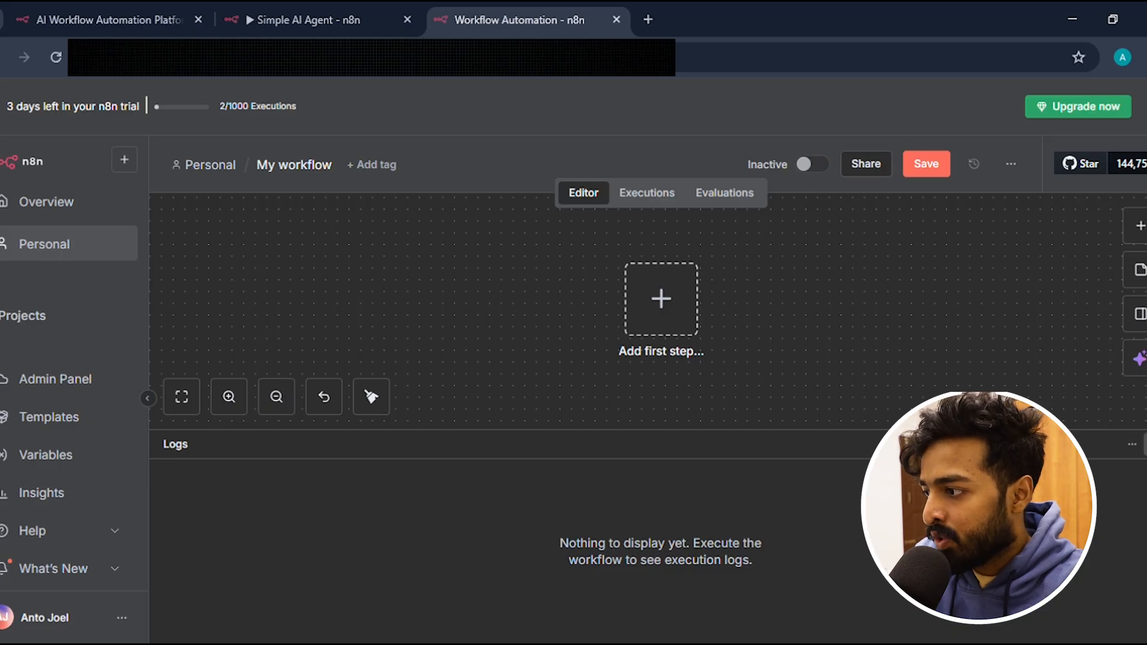
{"action": "left_click", "coordinate": [1140, 442]}
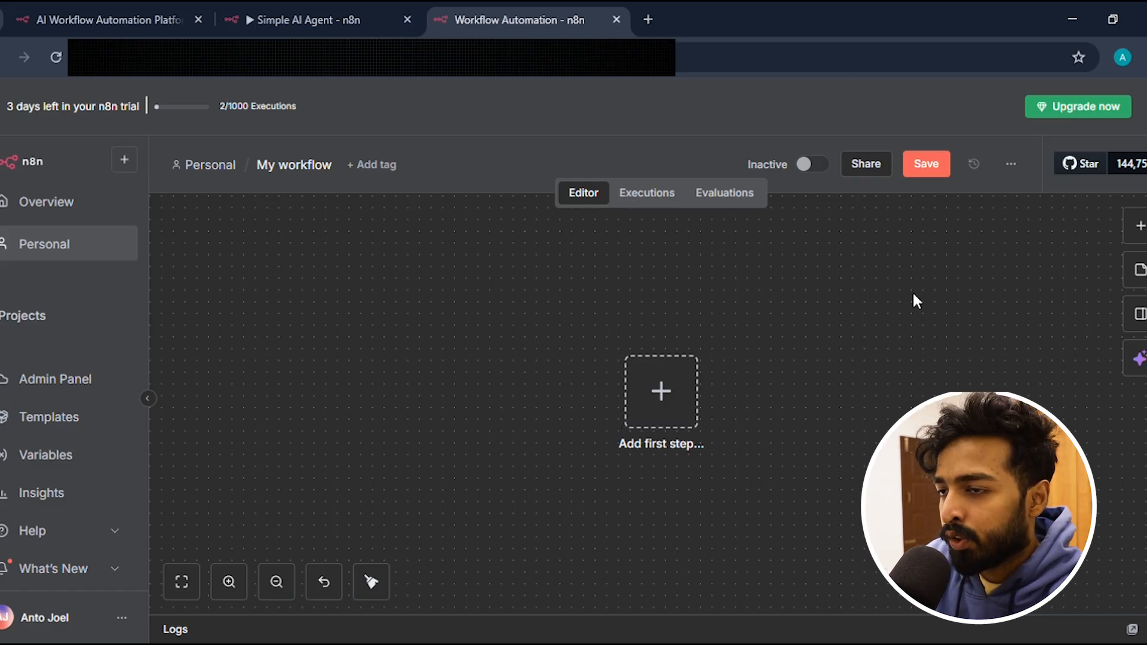
- Rename the new workflow as "Simple AI Agent"
{"action": "left_click", "coordinate": [312, 175]}
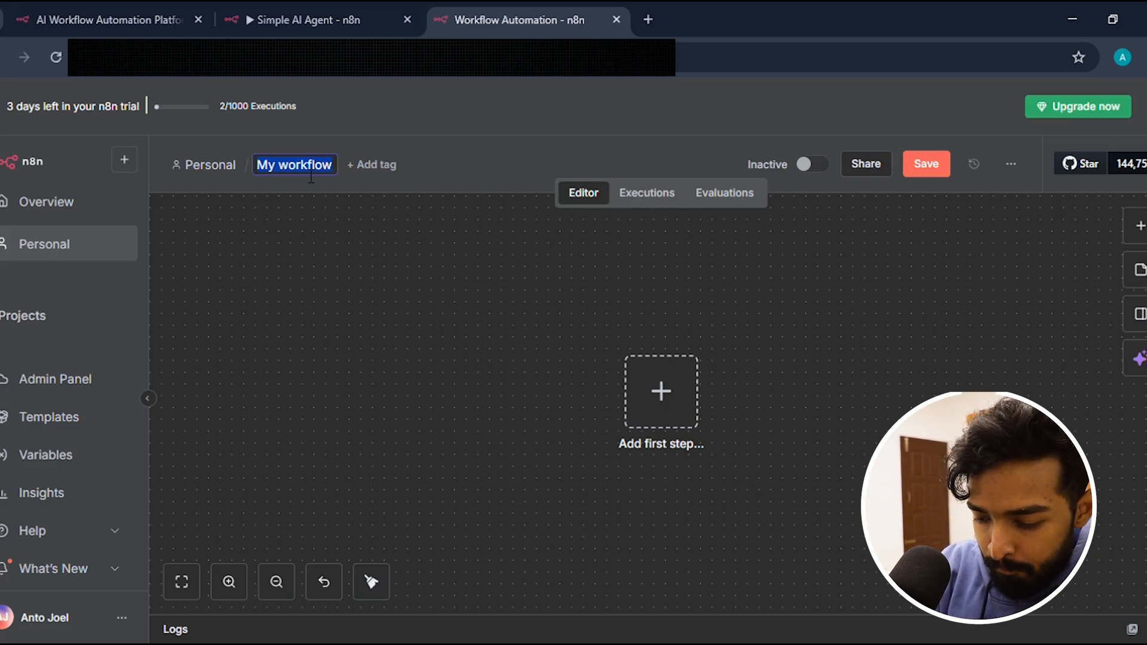
{"action": "type", "text": "Simple "}
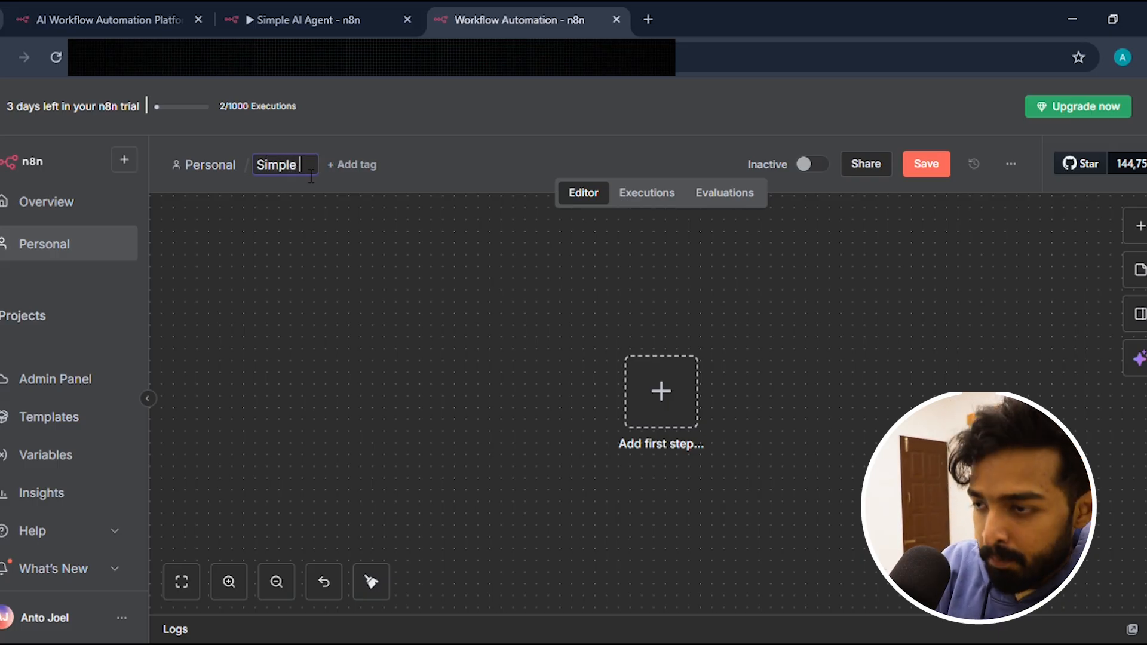
{"action": "type", "text": "AI Agent"}
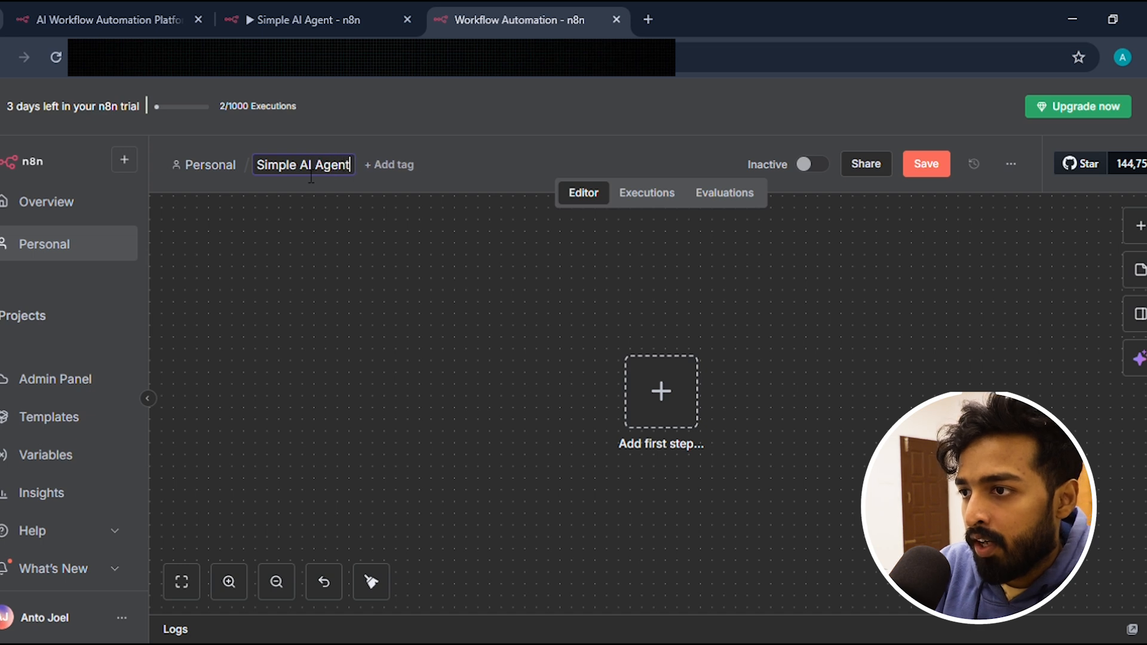
{"action": "left_click", "coordinate": [486, 264]}
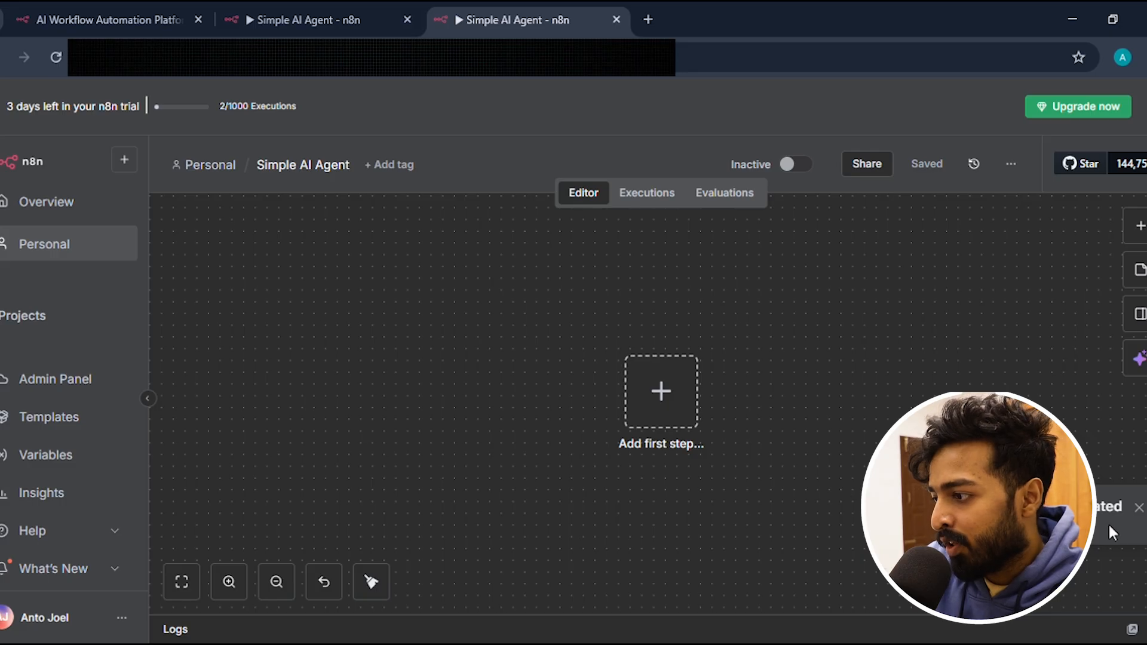
- Add an AI Agent node as the workflow's first step and return to the canvas
{"action": "left_click", "coordinate": [662, 391]}
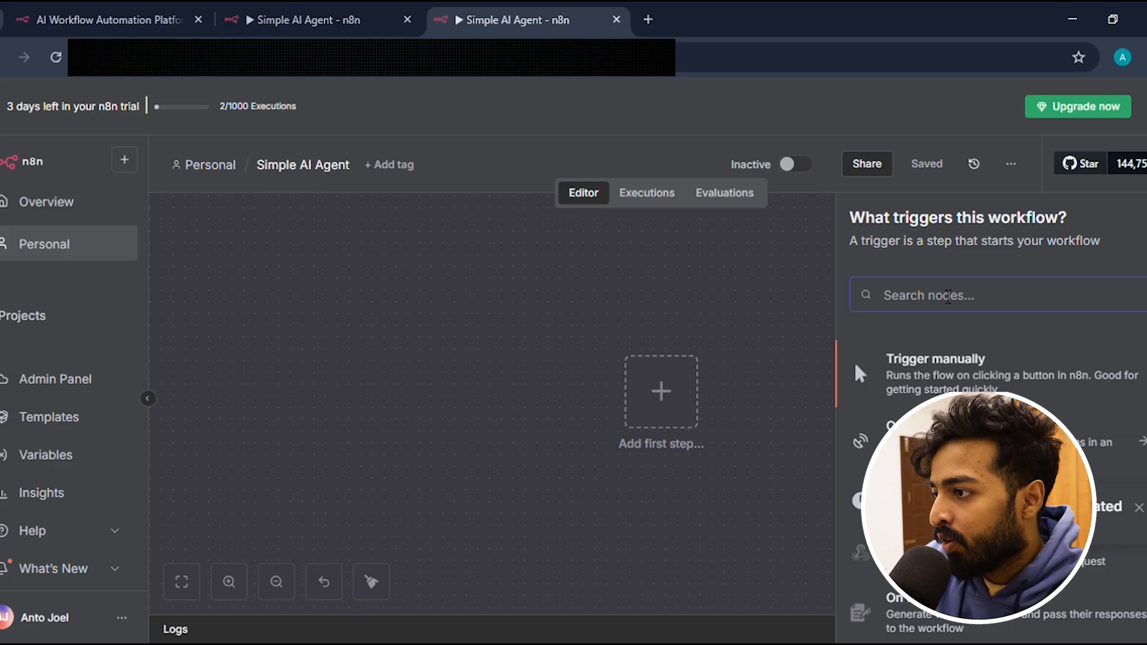
{"action": "type", "text": "AI"}
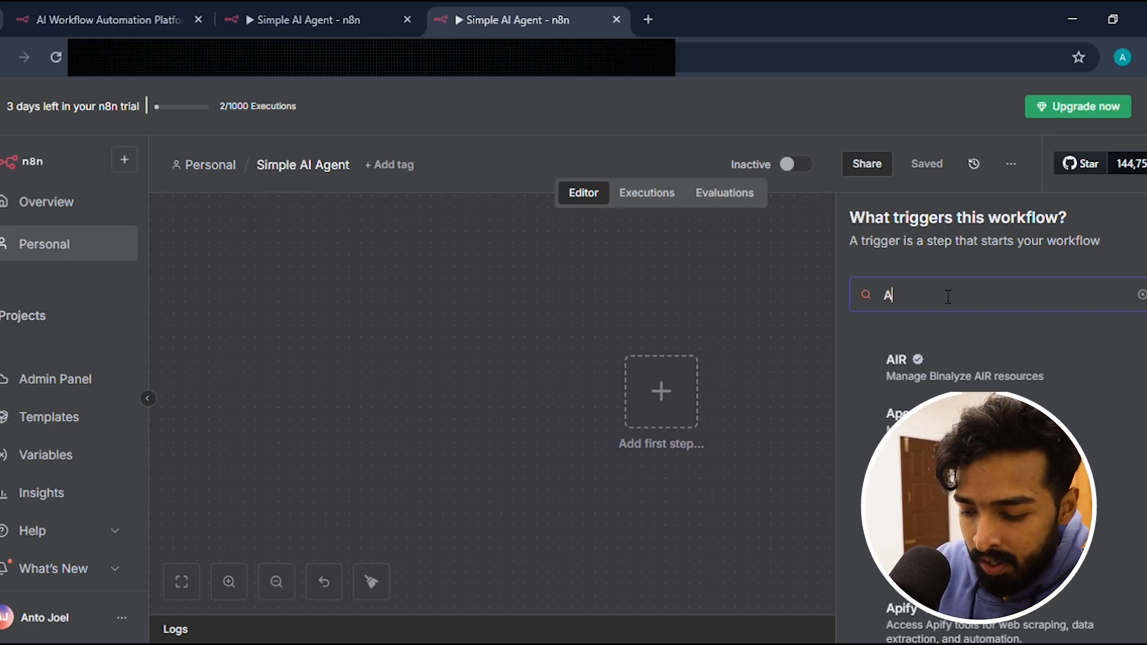
{"action": "type", "text": " ag"}
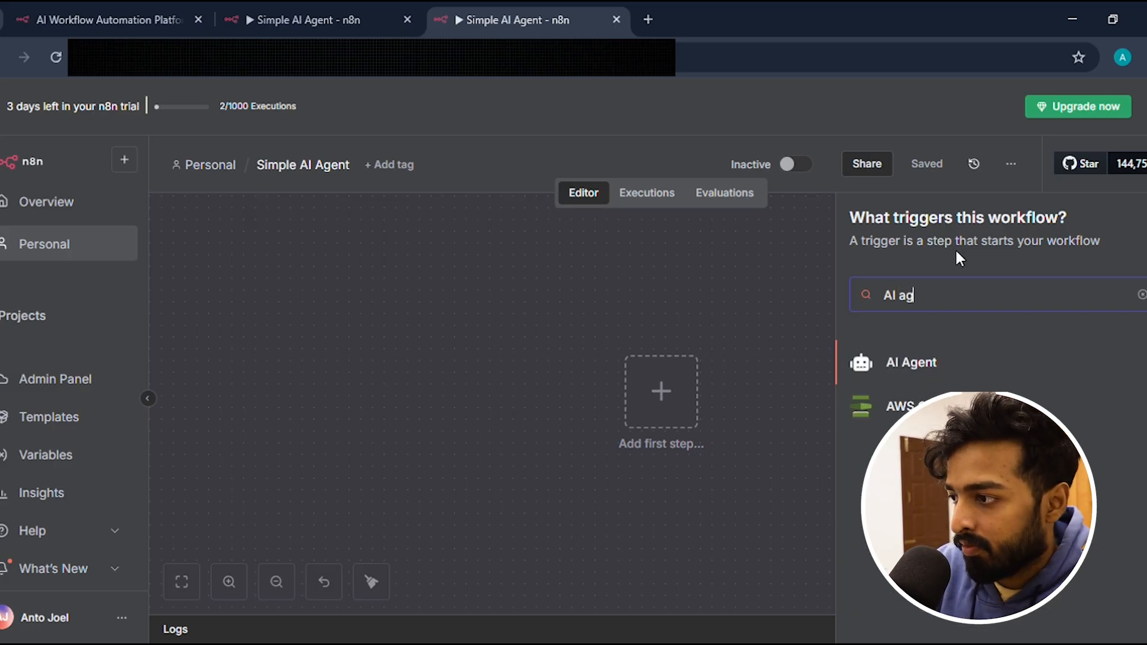
{"action": "left_click", "coordinate": [912, 363]}
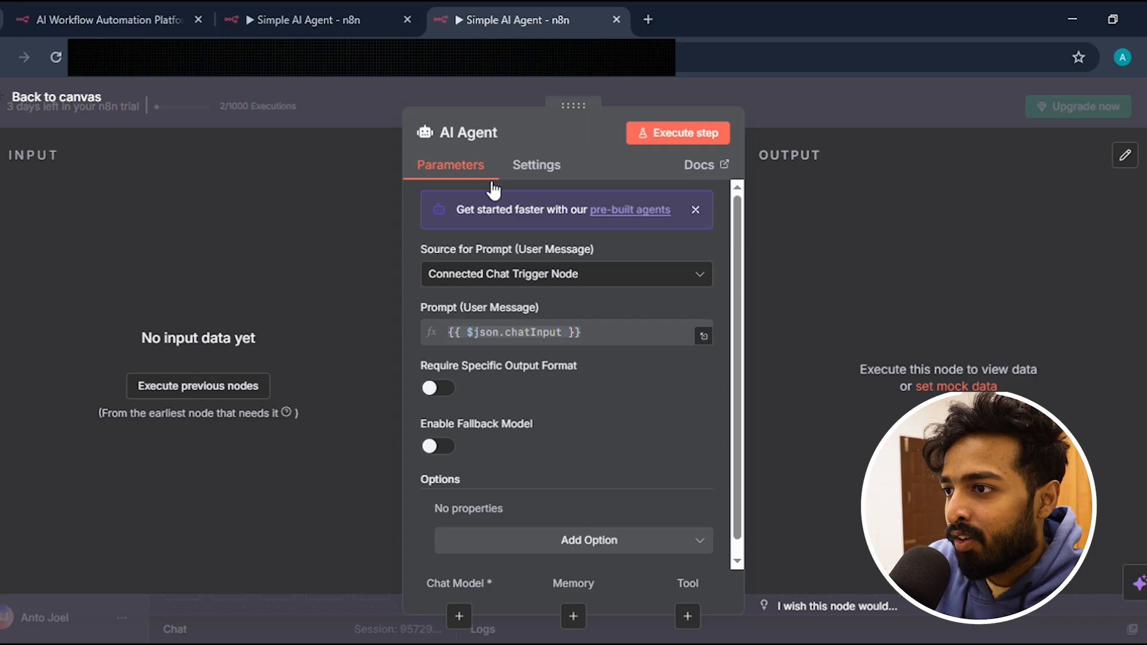
{"action": "left_click", "coordinate": [774, 108]}
- Rearrange the chat trigger and AI Agent nodes so both sit side by side on the canvas
{"action": "left_click_drag", "start_coordinate": [660, 406], "coordinate": [389, 360]}
{"action": "left_click_drag", "start_coordinate": [845, 412], "coordinate": [669, 367]}
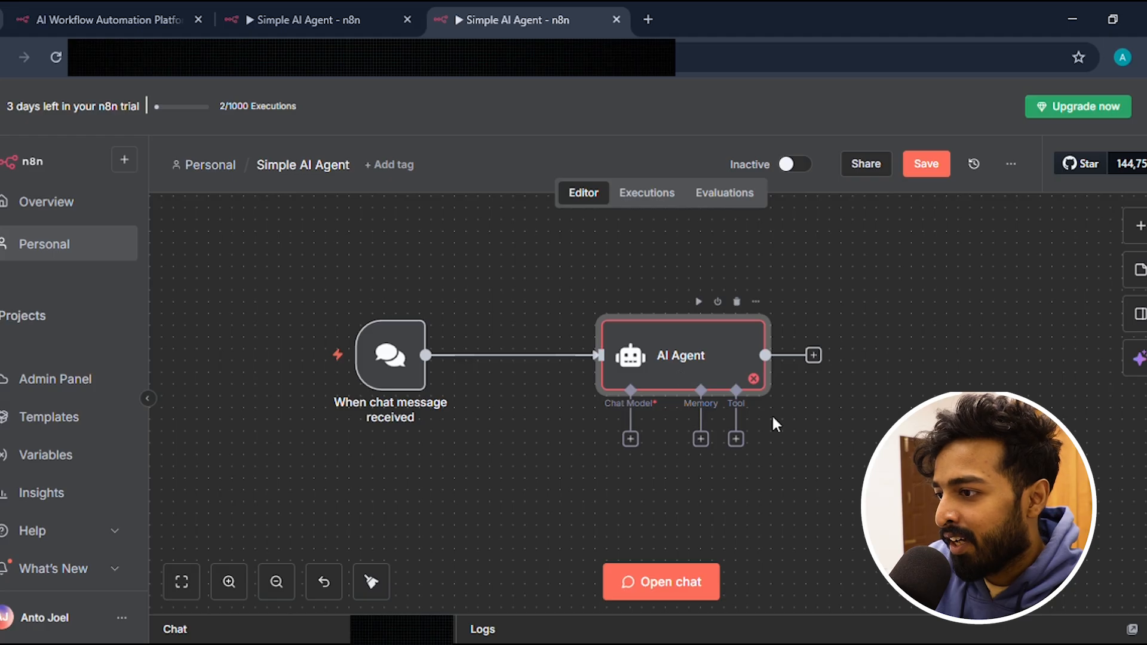
{"action": "left_click", "coordinate": [556, 414]}
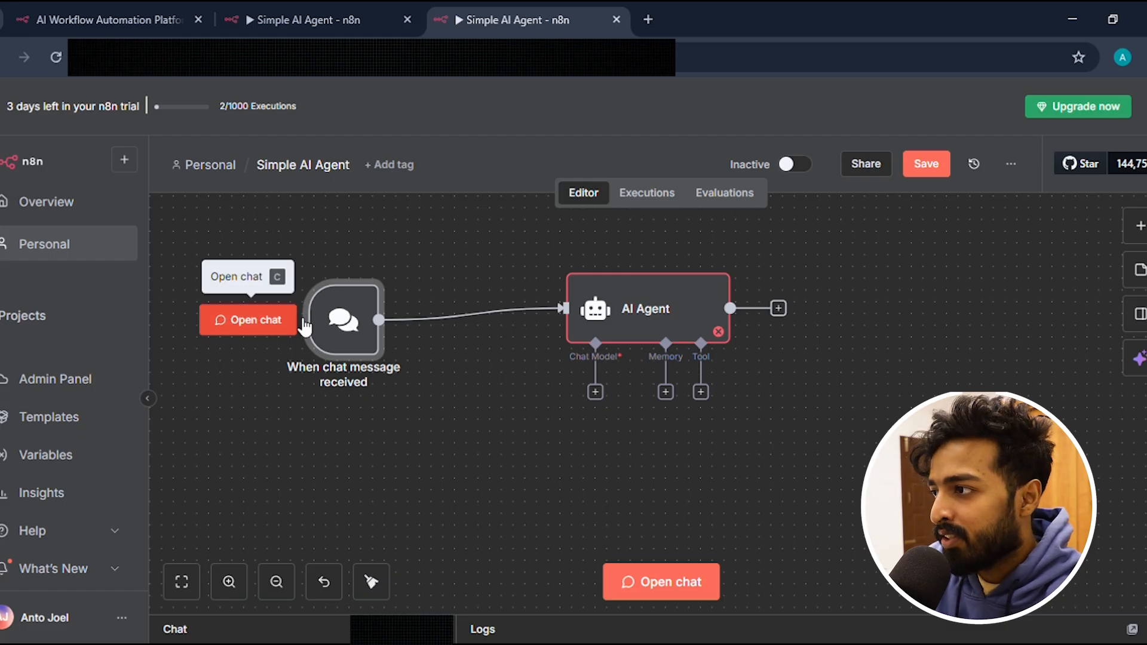
- Open the workflow's chat from the trigger node and send the message "hello"
{"action": "left_click", "coordinate": [266, 323]}
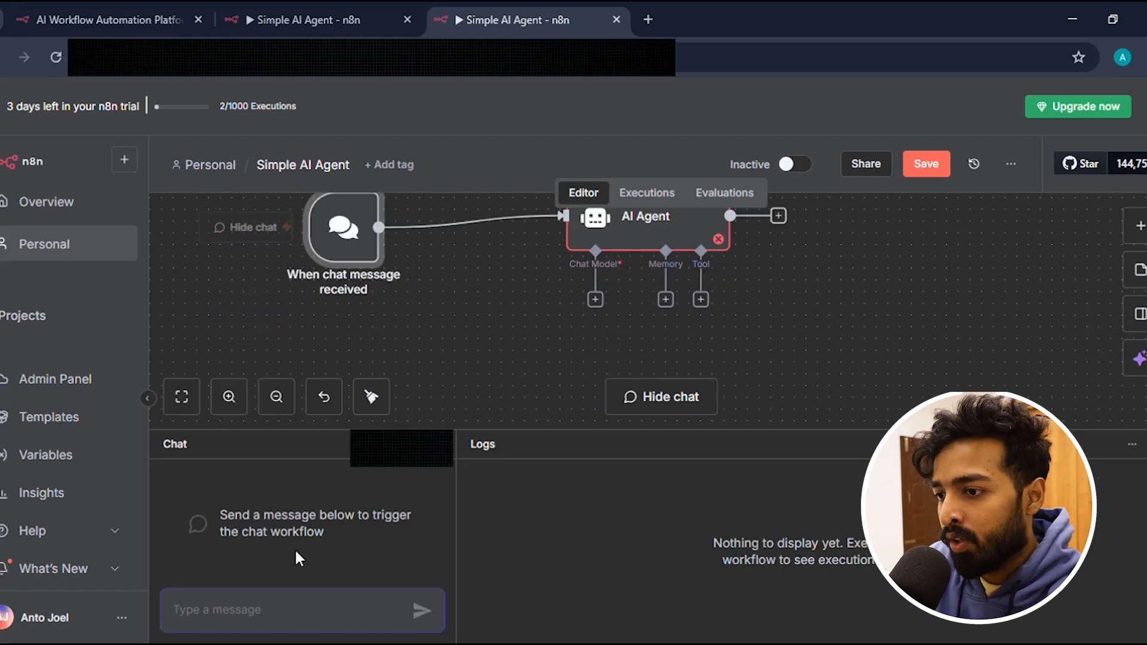
{"action": "type", "text": "hello"}
{"action": "key", "text": "Return"}
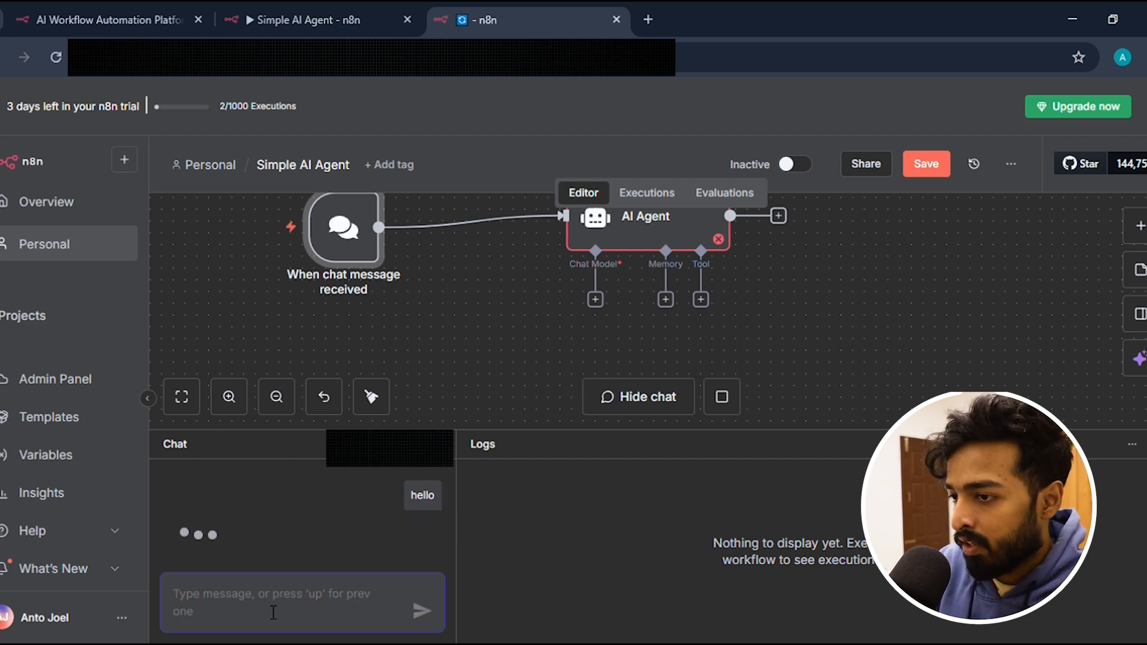
- Move the chat trigger and AI Agent nodes lower on the canvas and review the AI Agent's output log
{"action": "left_click_drag", "start_coordinate": [381, 275], "coordinate": [357, 311]}
{"action": "left_click_drag", "start_coordinate": [638, 242], "coordinate": [650, 277]}
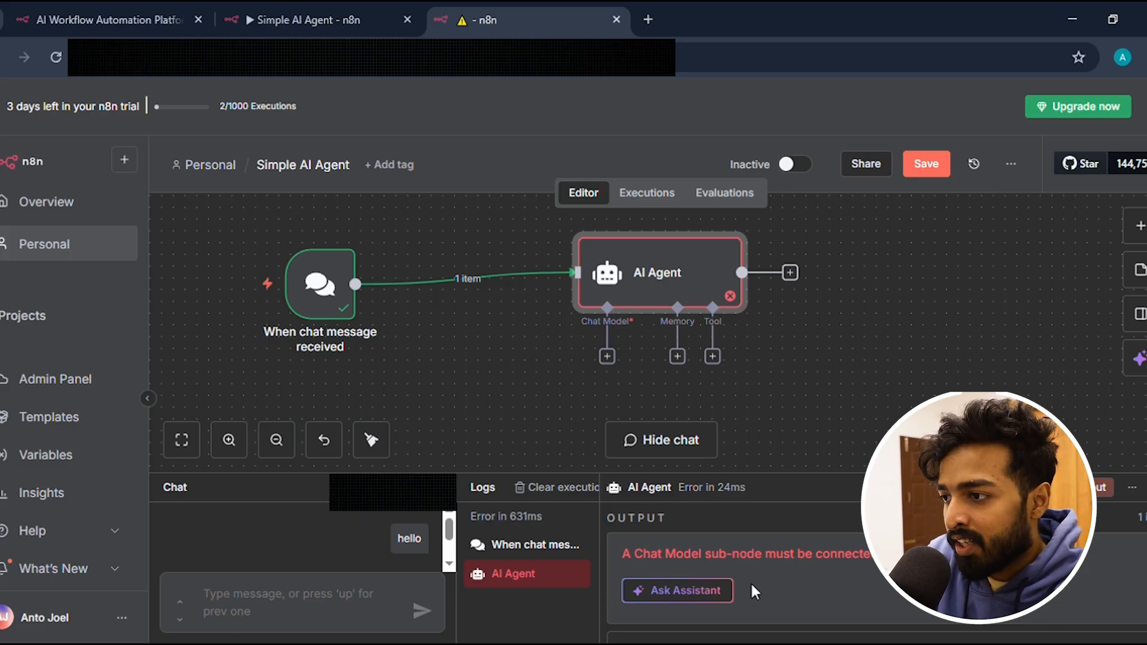
{"action": "scroll", "coordinate": [741, 571], "scroll_direction": "down", "scroll_amount": 1}
{"action": "scroll", "coordinate": [727, 556], "scroll_direction": "up", "scroll_amount": 1}
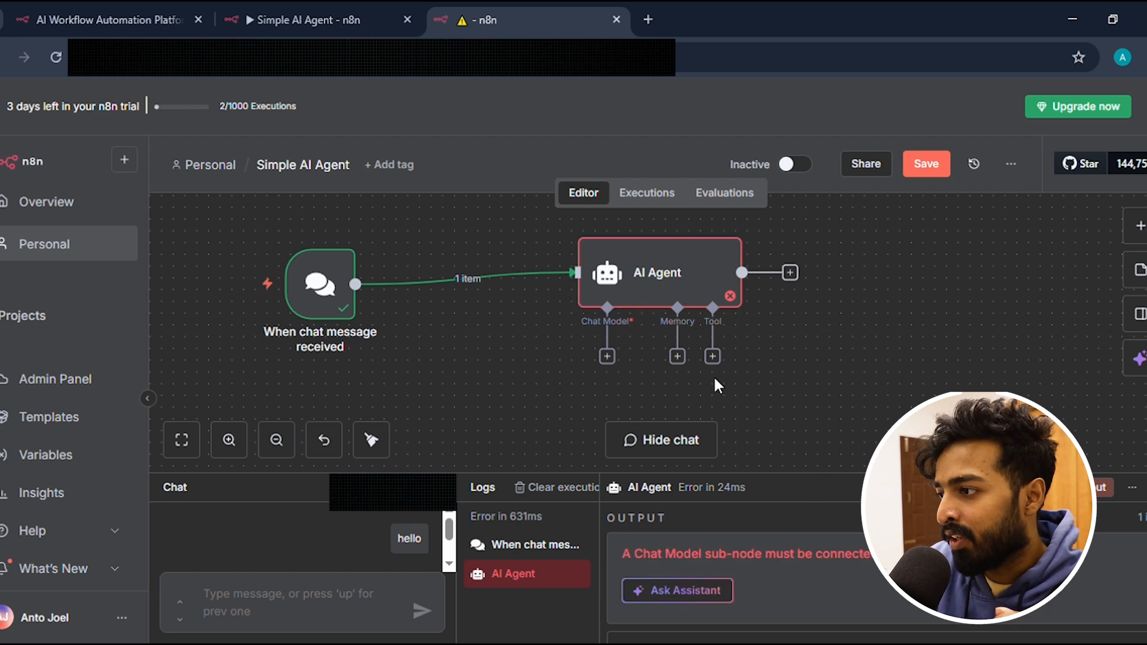
- Open the AI Agent's chat model choices and look through the available language models
{"action": "left_click", "coordinate": [607, 356]}
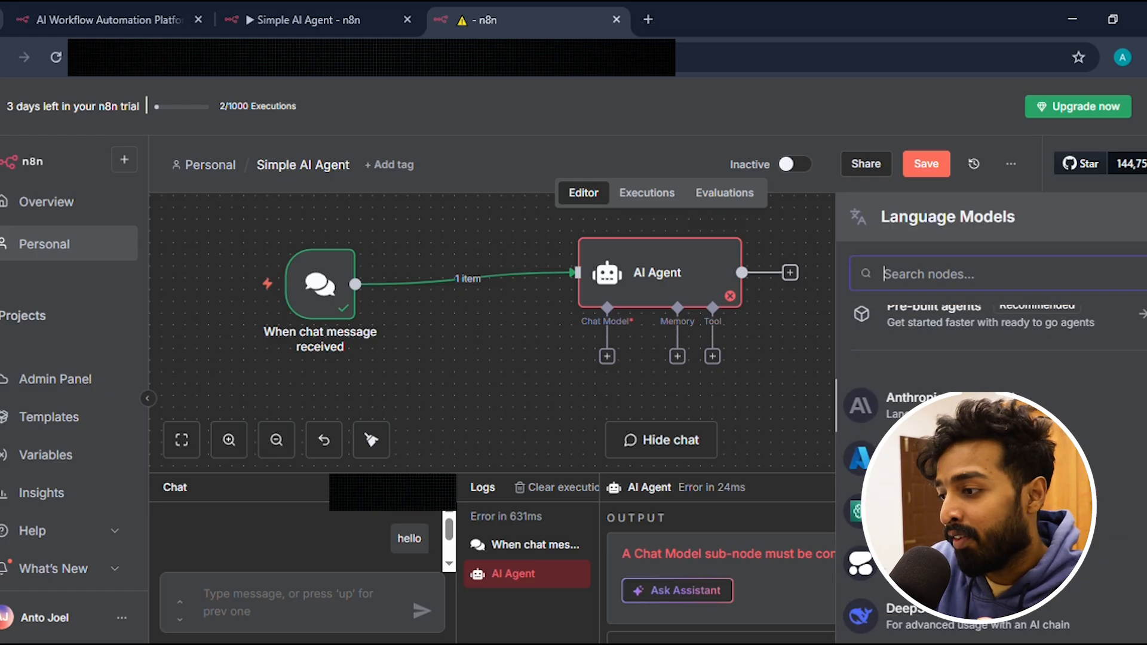
{"action": "scroll", "coordinate": [991, 478], "scroll_direction": "down", "scroll_amount": 5}
{"action": "scroll", "coordinate": [991, 478], "scroll_direction": "down", "scroll_amount": 4}
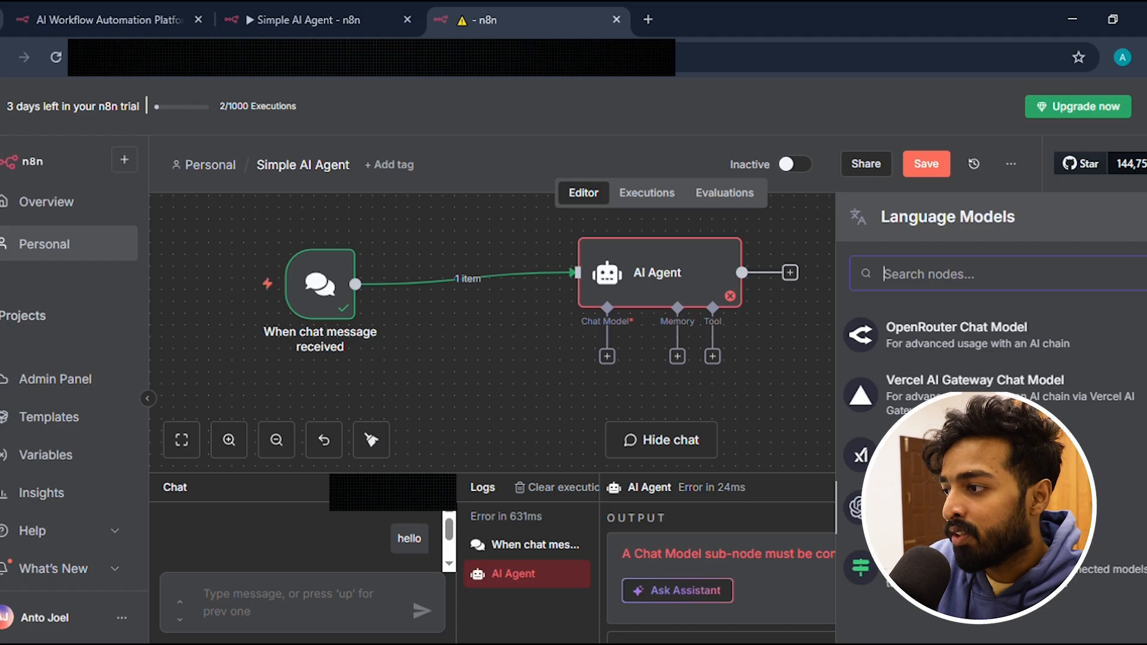
{"action": "scroll", "coordinate": [992, 478], "scroll_direction": "up", "scroll_amount": 9}
{"action": "scroll", "coordinate": [1064, 363], "scroll_direction": "down", "scroll_amount": 3}
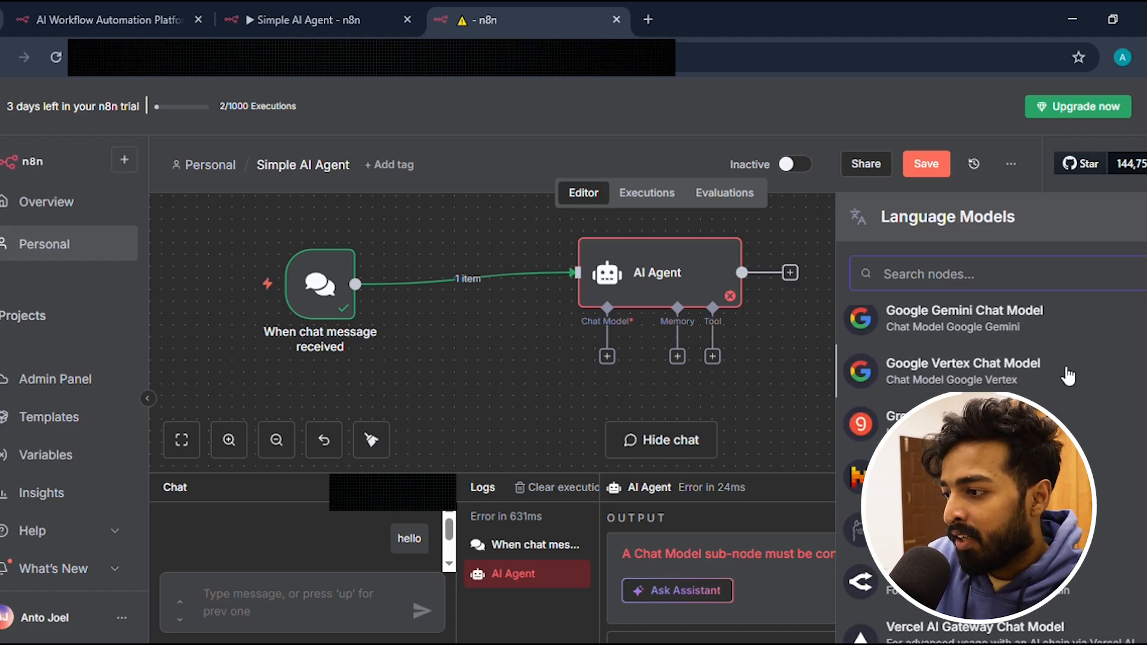
{"action": "scroll", "coordinate": [1068, 374], "scroll_direction": "down", "scroll_amount": 5}
{"action": "scroll", "coordinate": [1015, 418], "scroll_direction": "up", "scroll_amount": 2}
{"action": "scroll", "coordinate": [1016, 418], "scroll_direction": "down", "scroll_amount": 2}
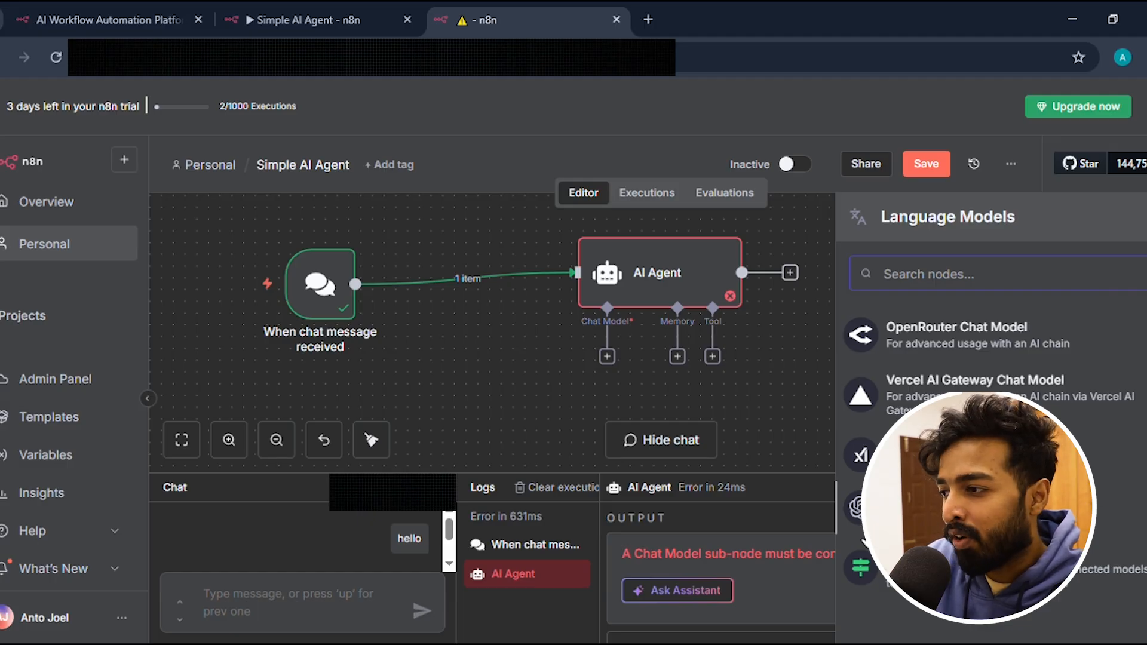
{"action": "scroll", "coordinate": [992, 454], "scroll_direction": "down", "scroll_amount": 10}
{"action": "scroll", "coordinate": [992, 455], "scroll_direction": "up", "scroll_amount": 6}
{"action": "scroll", "coordinate": [991, 454], "scroll_direction": "down", "scroll_amount": 2}
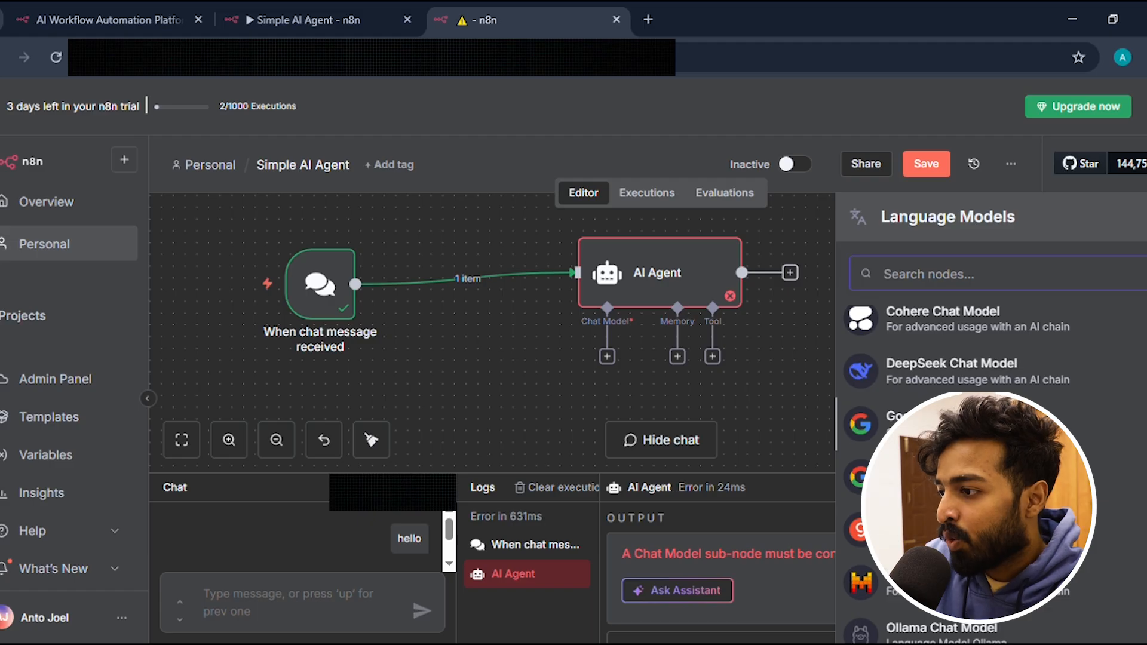
{"action": "scroll", "coordinate": [992, 449], "scroll_direction": "down", "scroll_amount": 5}
{"action": "scroll", "coordinate": [991, 448], "scroll_direction": "up", "scroll_amount": 4}
{"action": "scroll", "coordinate": [992, 448], "scroll_direction": "up", "scroll_amount": 1}
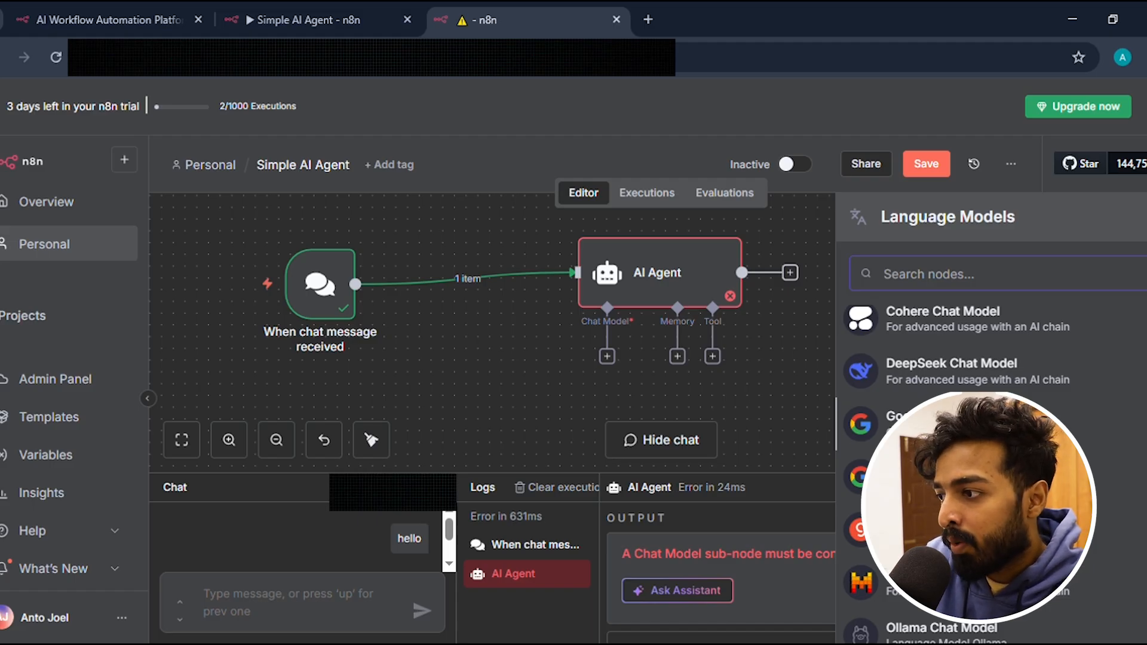
{"action": "scroll", "coordinate": [992, 448], "scroll_direction": "down", "scroll_amount": 6}
{"action": "scroll", "coordinate": [992, 448], "scroll_direction": "up", "scroll_amount": 2}
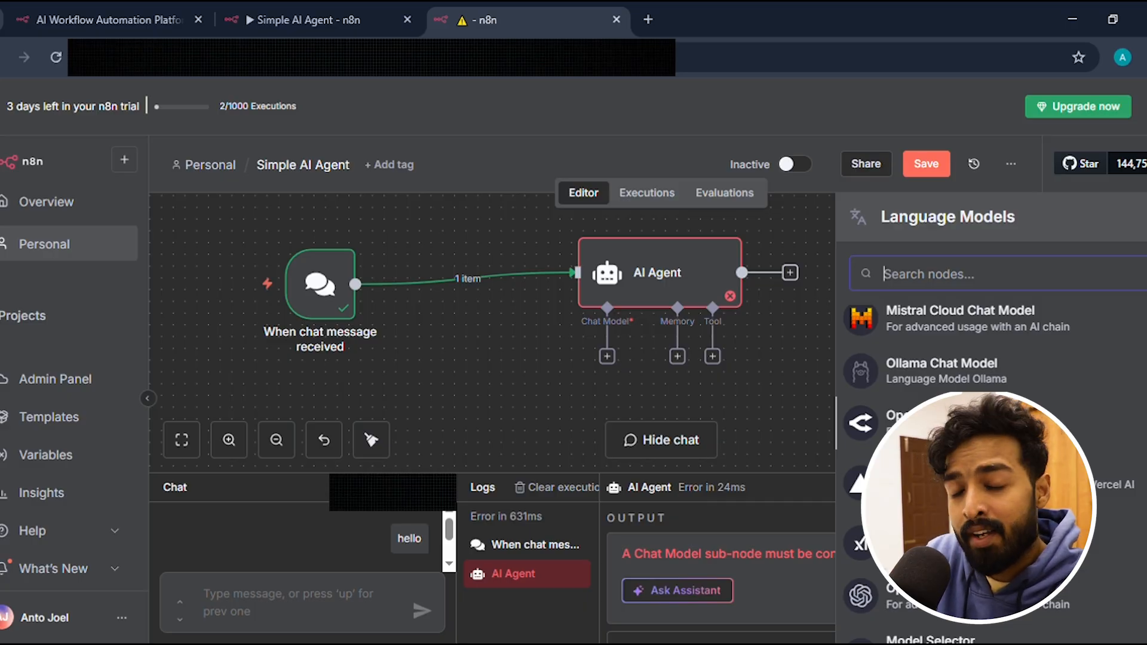
{"action": "scroll", "coordinate": [992, 454], "scroll_direction": "down", "scroll_amount": 2}
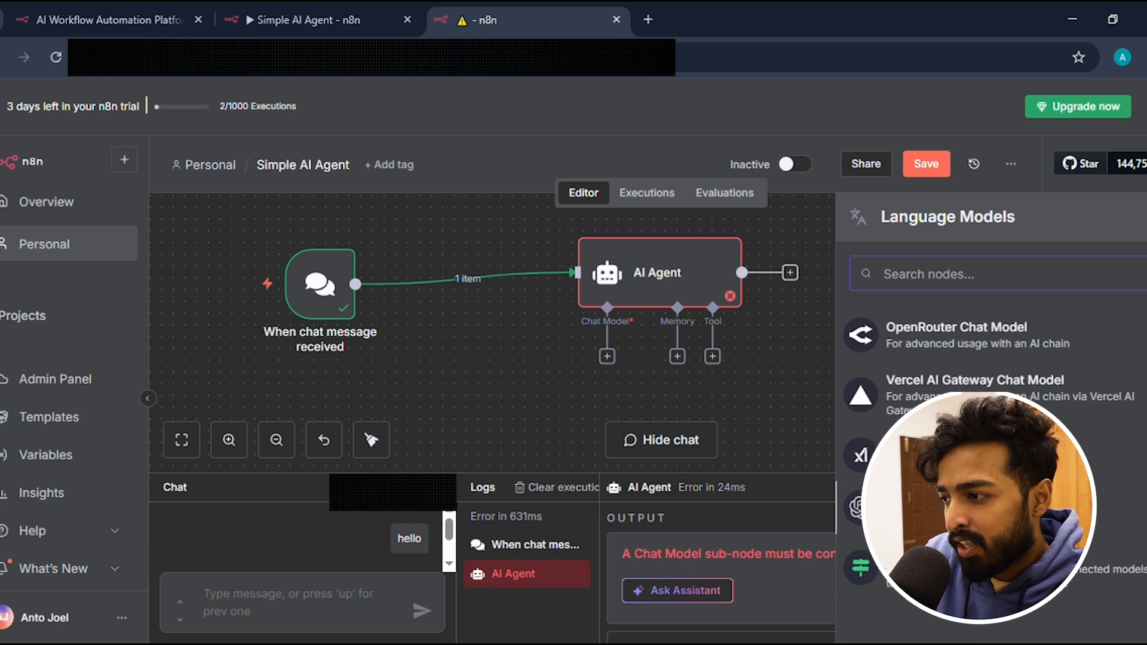
{"action": "scroll", "coordinate": [992, 472], "scroll_direction": "up", "scroll_amount": 2}
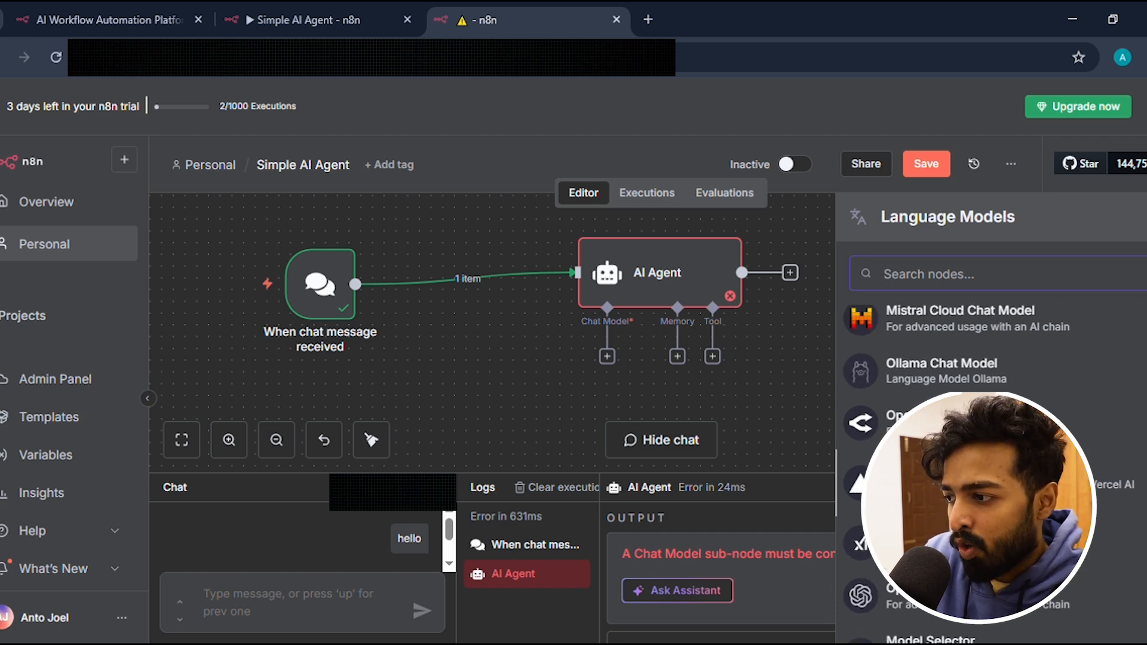
{"action": "scroll", "coordinate": [992, 454], "scroll_direction": "down", "scroll_amount": 2}
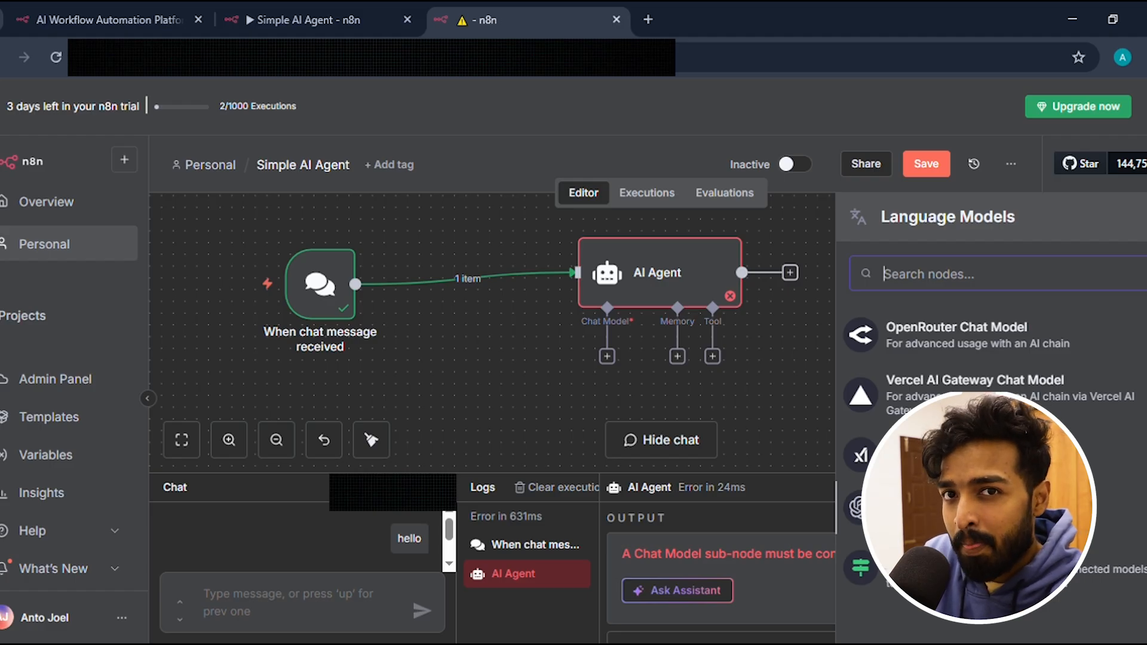
{"action": "scroll", "coordinate": [1098, 545], "scroll_direction": "up", "scroll_amount": 3}
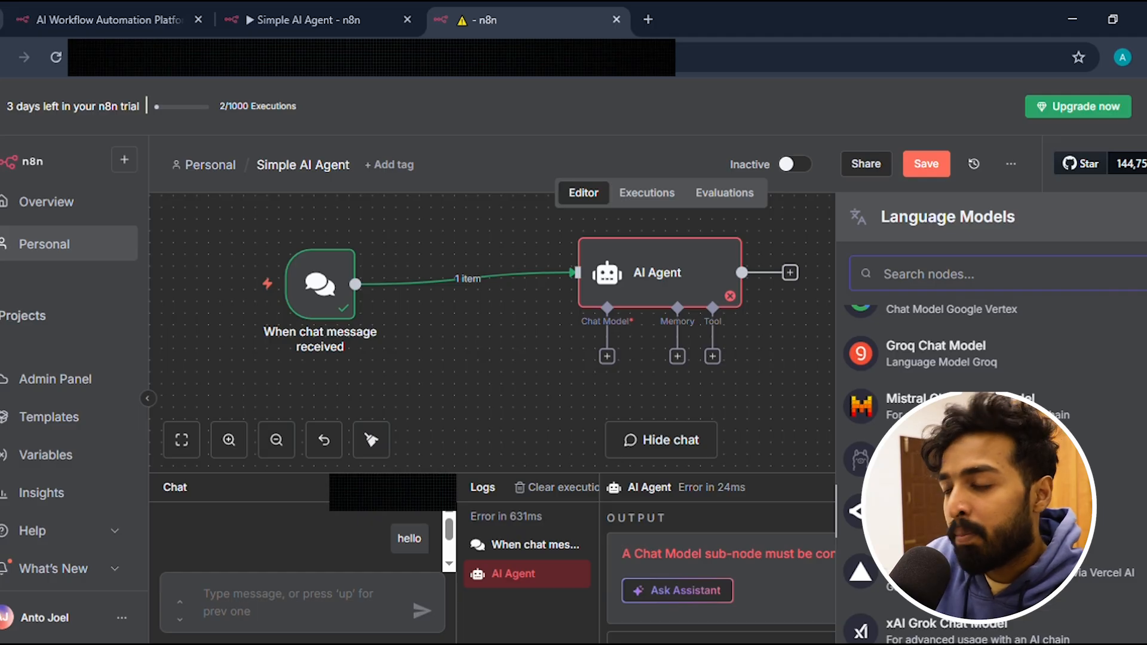
{"action": "scroll", "coordinate": [992, 478], "scroll_direction": "down", "scroll_amount": 3}
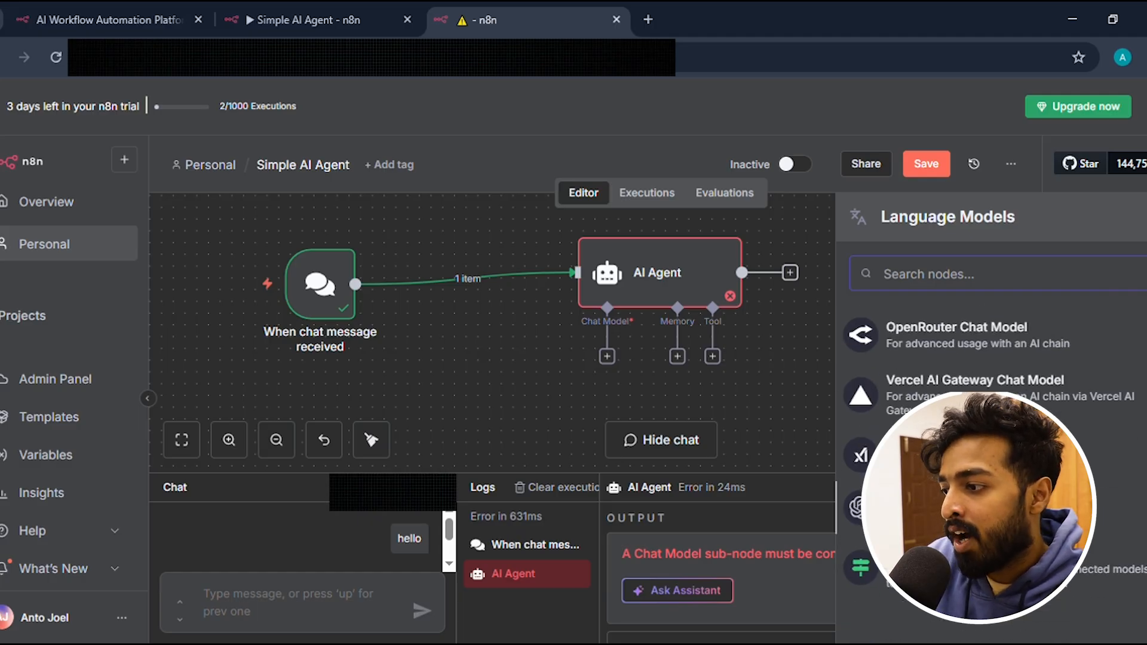
{"action": "scroll", "coordinate": [992, 478], "scroll_direction": "up", "scroll_amount": 4}
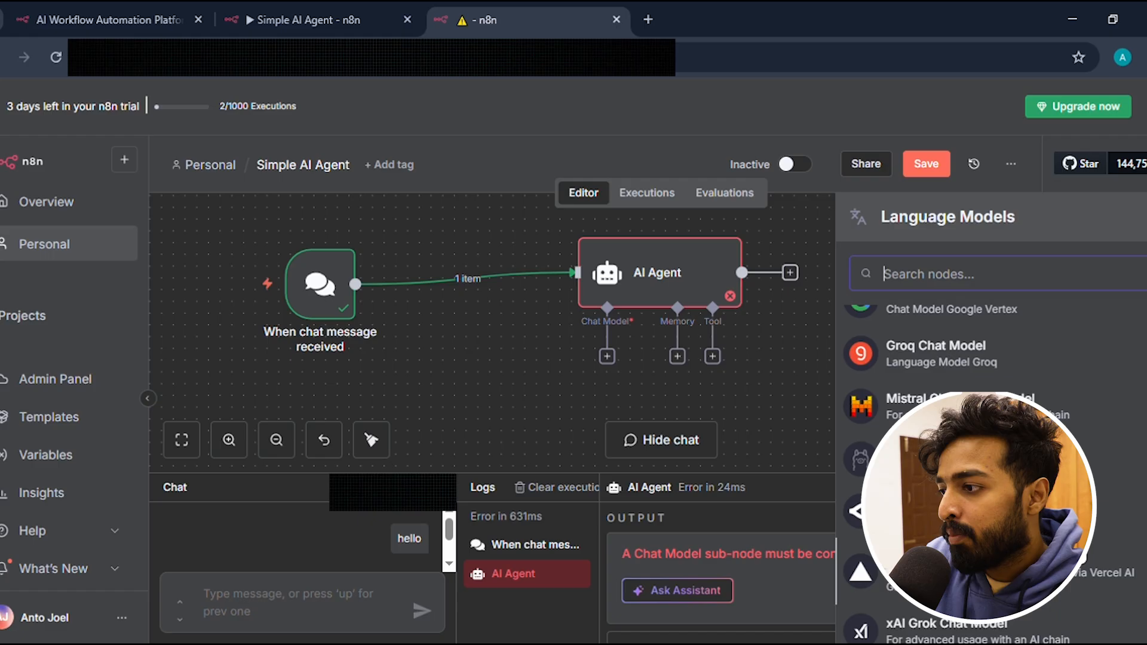
{"action": "scroll", "coordinate": [992, 478], "scroll_direction": "down", "scroll_amount": 3}
{"action": "scroll", "coordinate": [992, 478], "scroll_direction": "up", "scroll_amount": 3}
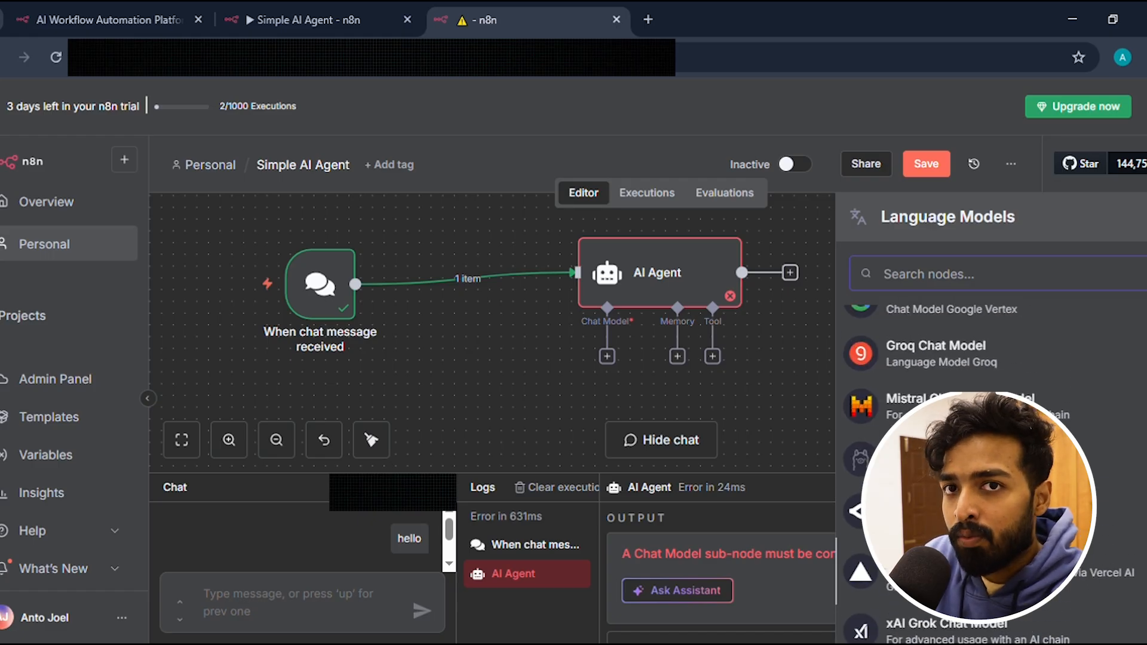
- Attach an OpenRouter Chat Model to the AI Agent and set its model to deepseek/deepseek-chat-v3.1:free
{"action": "scroll", "coordinate": [992, 478], "scroll_direction": "down", "scroll_amount": 3}
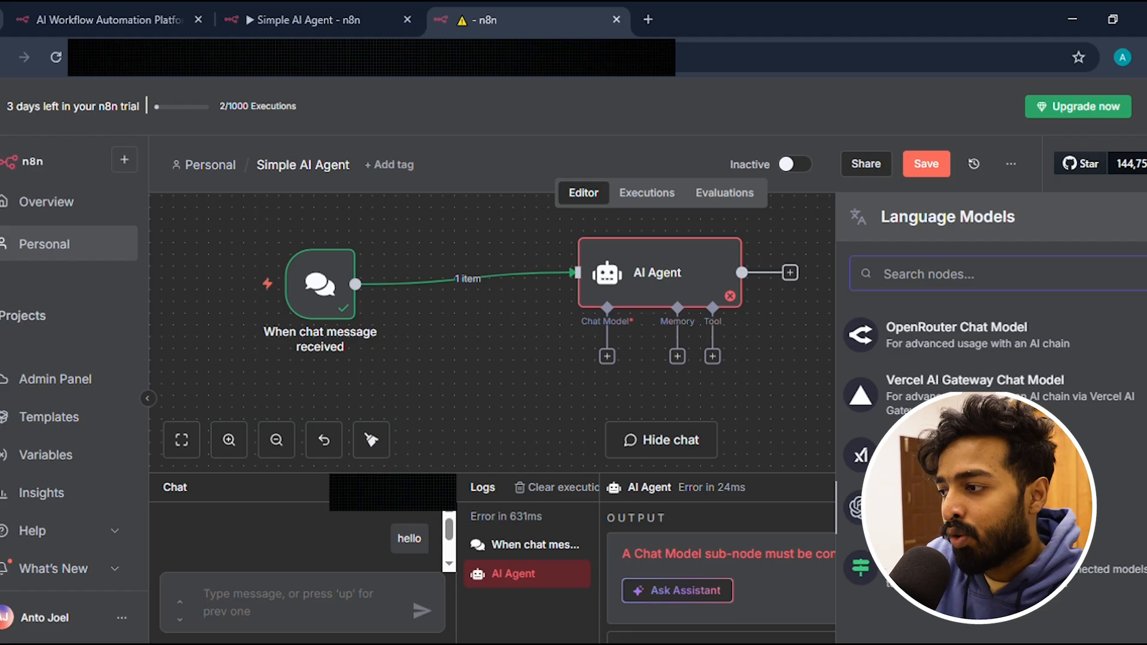
{"action": "scroll", "coordinate": [992, 418], "scroll_direction": "up", "scroll_amount": 2}
{"action": "scroll", "coordinate": [992, 418], "scroll_direction": "down", "scroll_amount": 2}
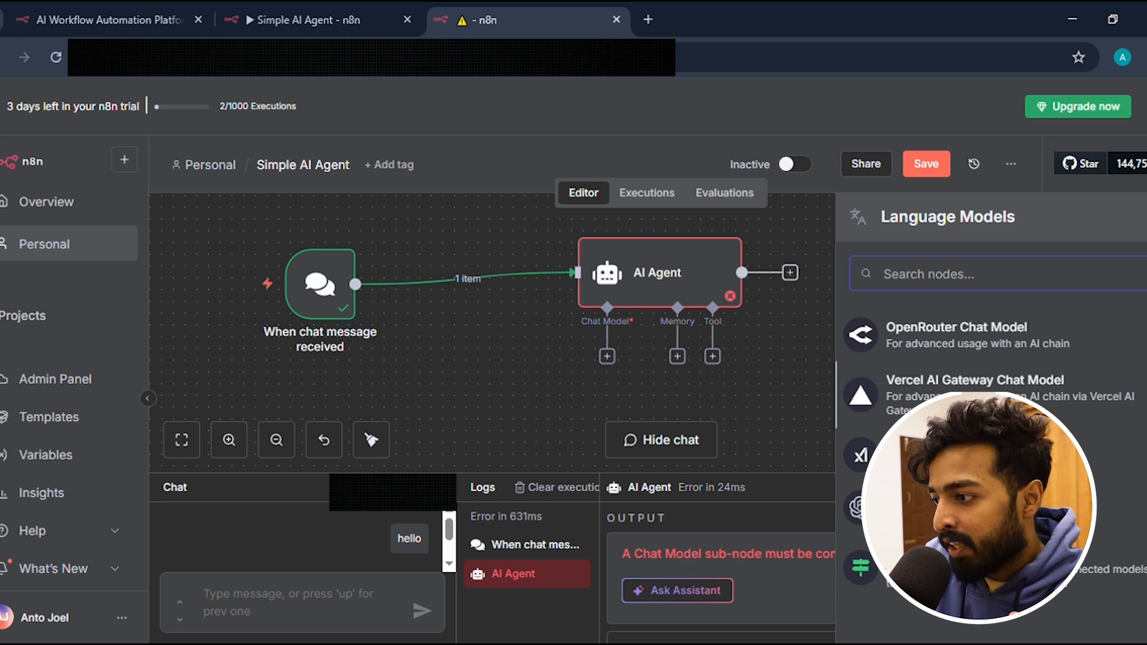
{"action": "scroll", "coordinate": [1136, 433], "scroll_direction": "down", "scroll_amount": 3}
{"action": "scroll", "coordinate": [1135, 433], "scroll_direction": "up", "scroll_amount": 3}
{"action": "scroll", "coordinate": [1135, 433], "scroll_direction": "up", "scroll_amount": 1}
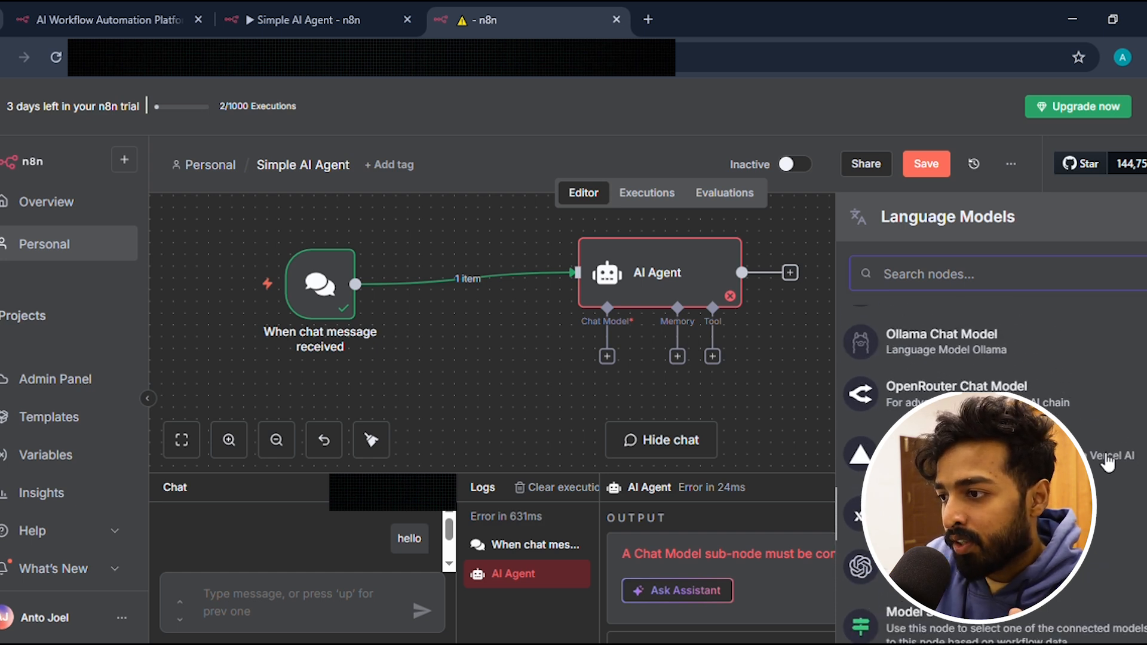
{"action": "scroll", "coordinate": [1135, 433], "scroll_direction": "down", "scroll_amount": 3}
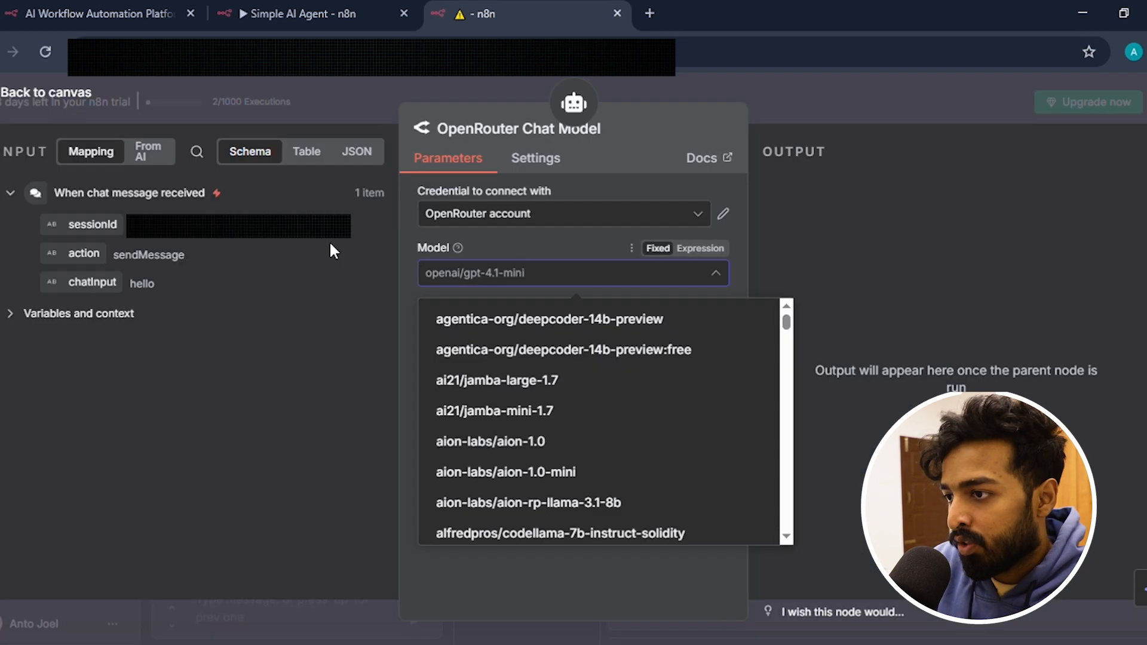
{"action": "type", "text": "deepseek/deepseek-chat-v3.1:free"}
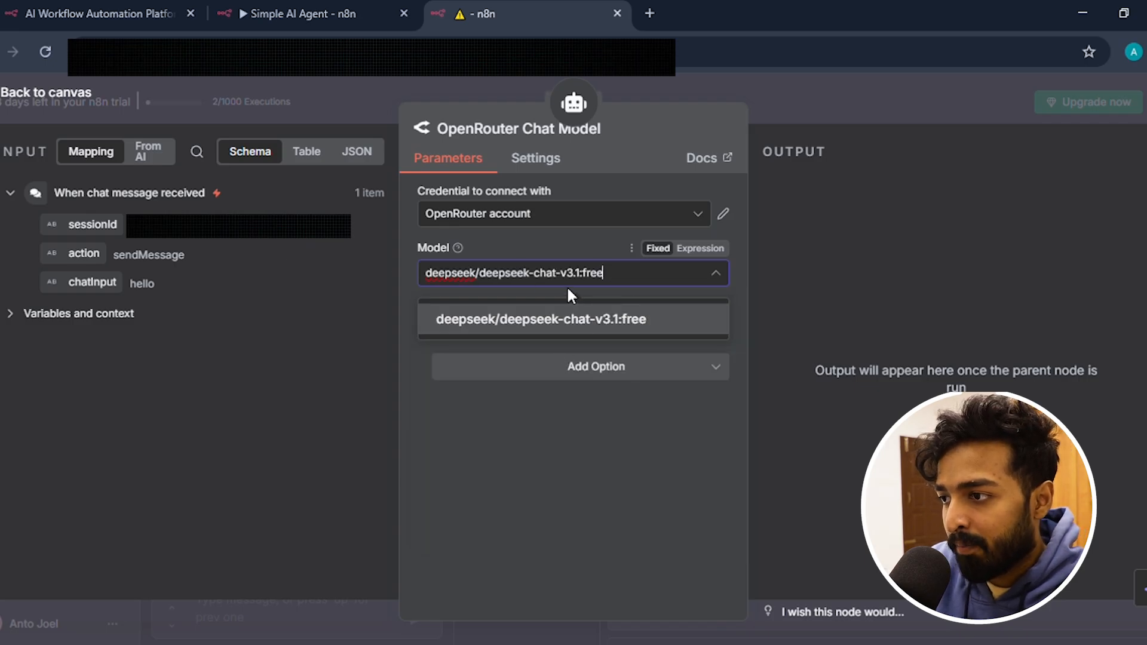
{"action": "left_click", "coordinate": [637, 309]}
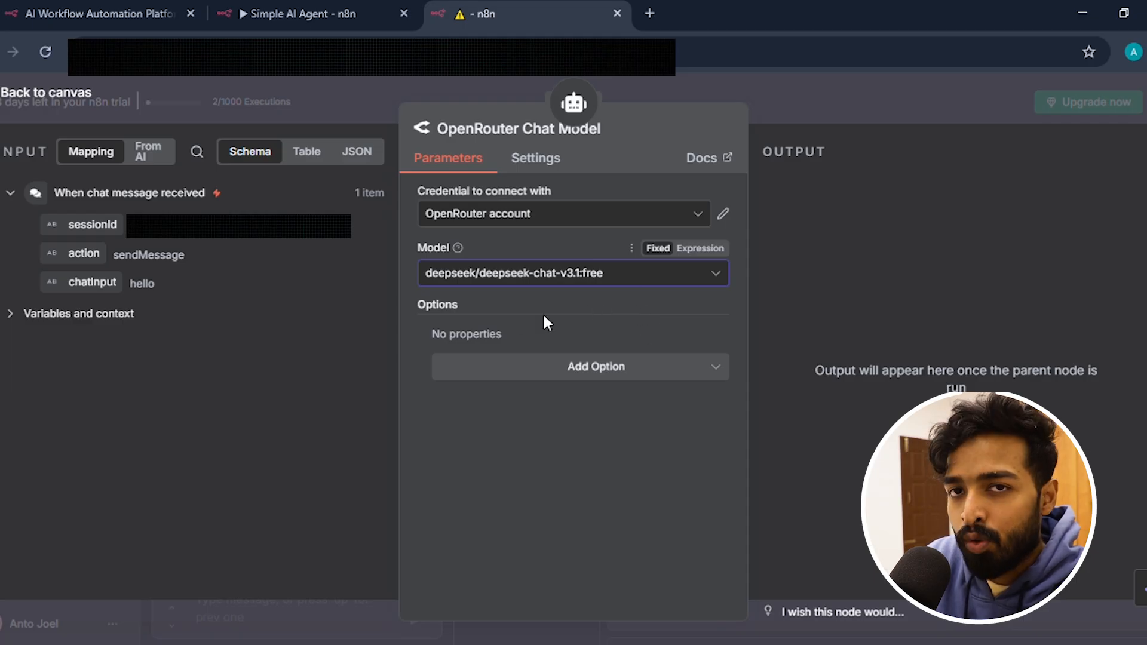
- Return to the canvas, send "hello" in the workflow's chat and view the agent's reply
{"action": "left_click", "coordinate": [282, 607]}
{"action": "type", "text": "Hello"}
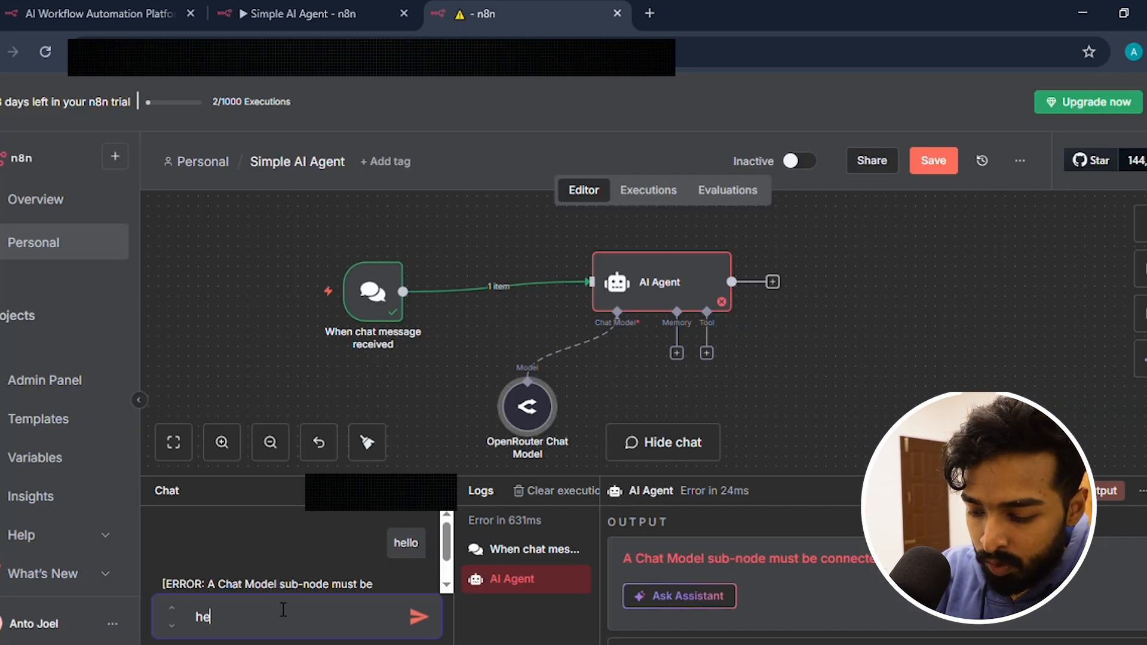
{"action": "key", "text": "Return"}
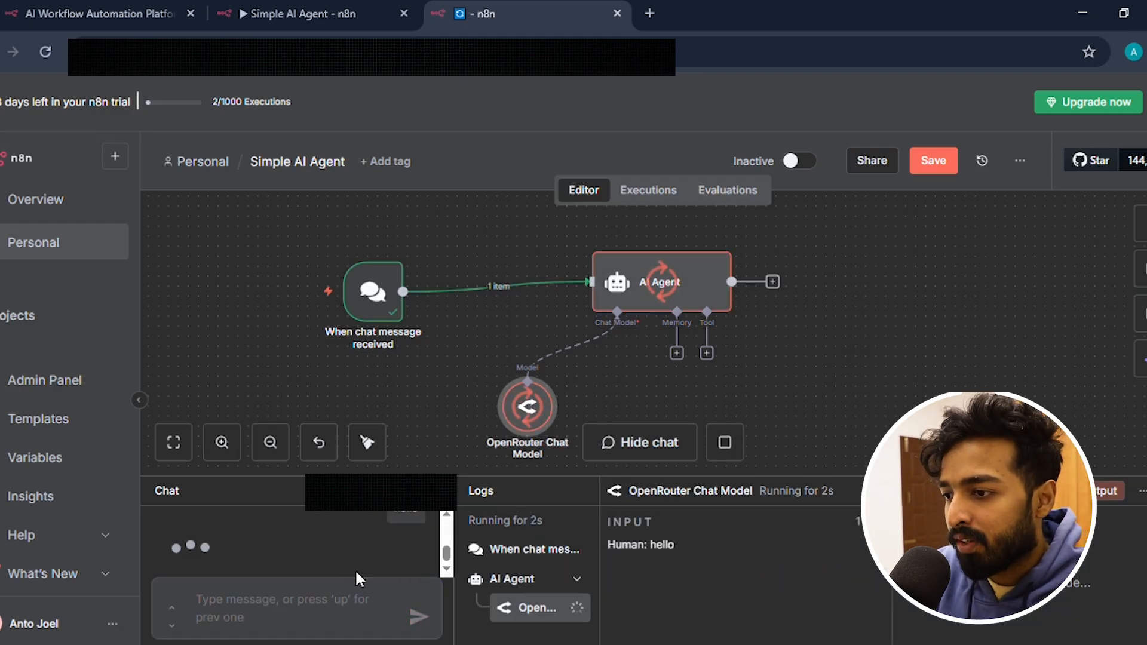
{"action": "scroll", "coordinate": [358, 569], "scroll_direction": "down", "scroll_amount": 1}
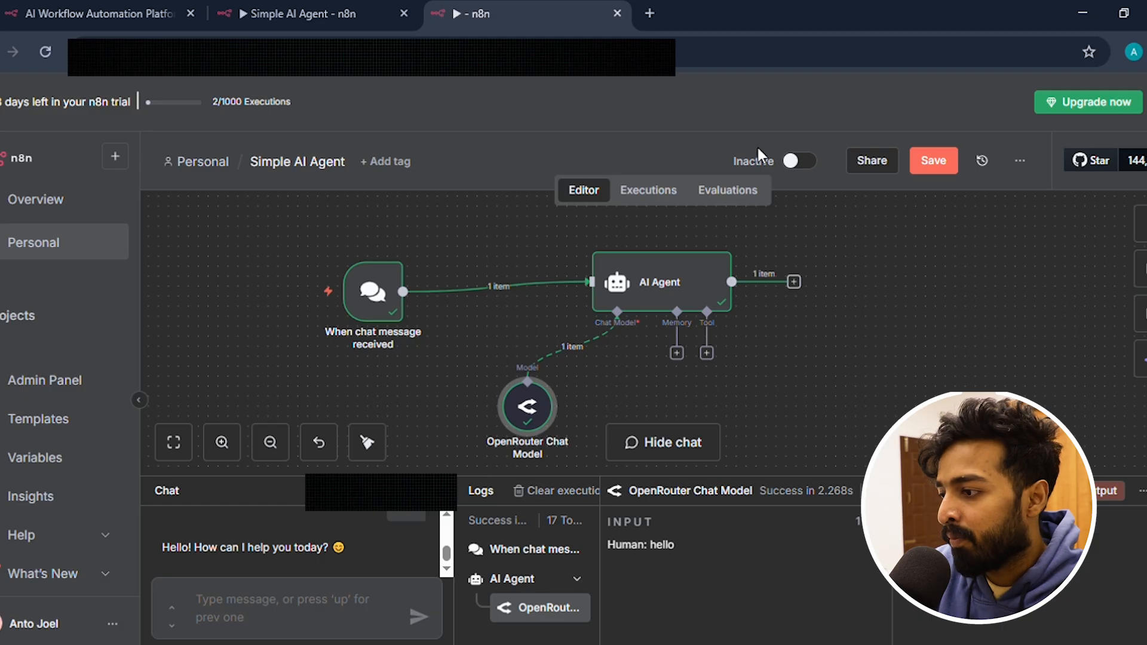
- Send a chat message that greets the agent and introduces the sender by first name
{"action": "left_click", "coordinate": [320, 607]}
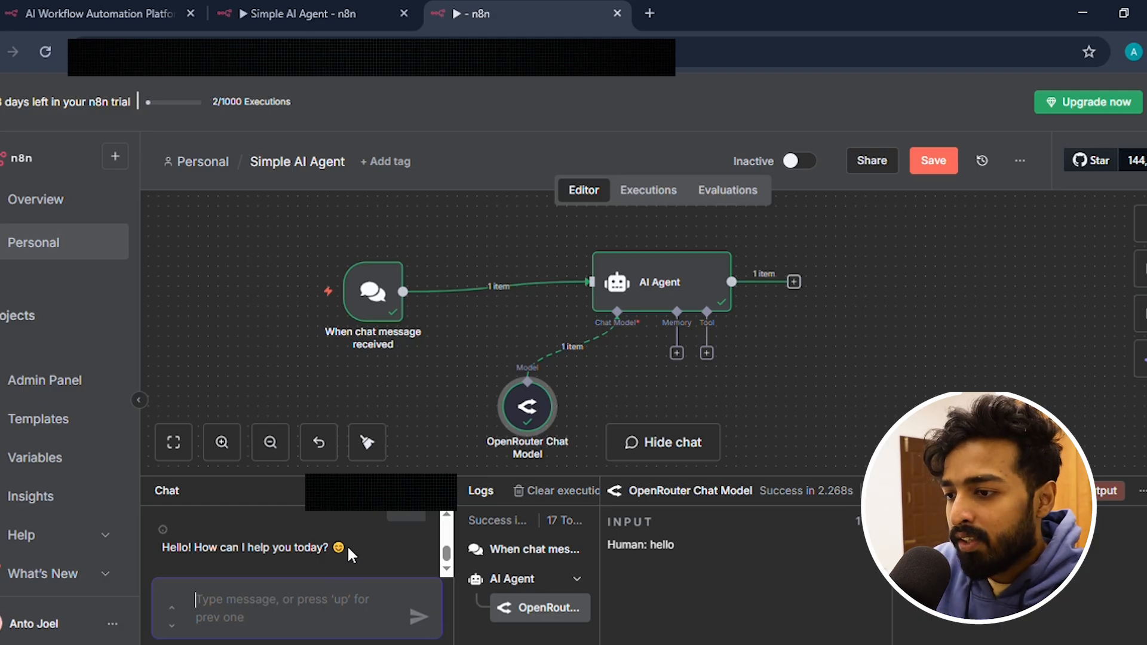
{"action": "type", "text": "he"}
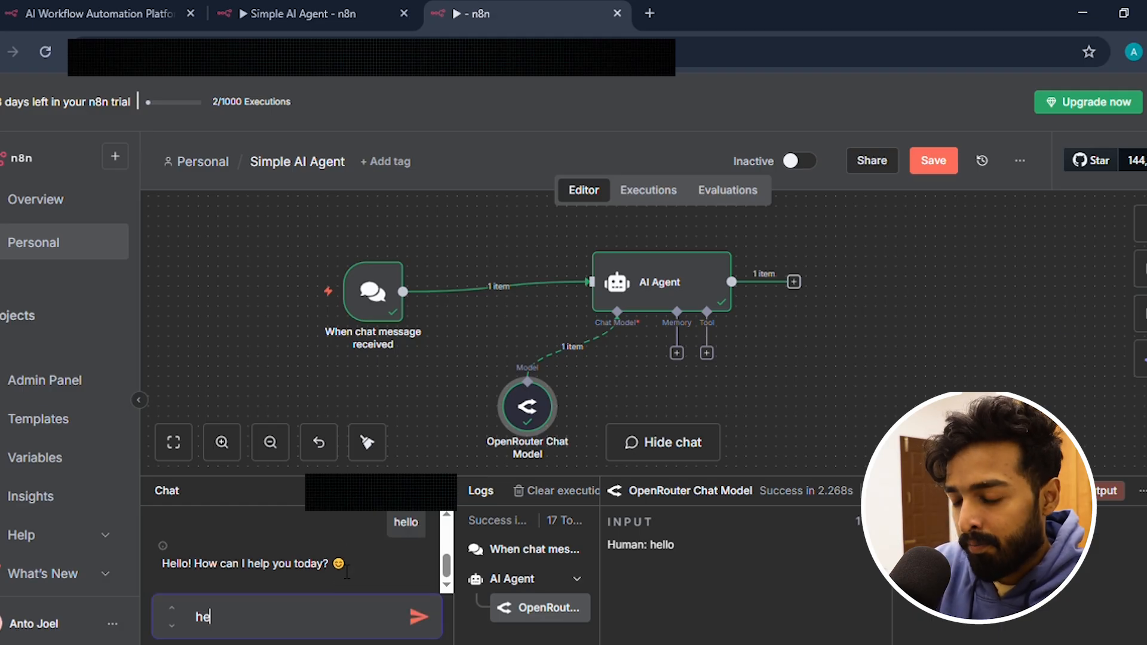
{"action": "type", "text": "llo my name is jo"}
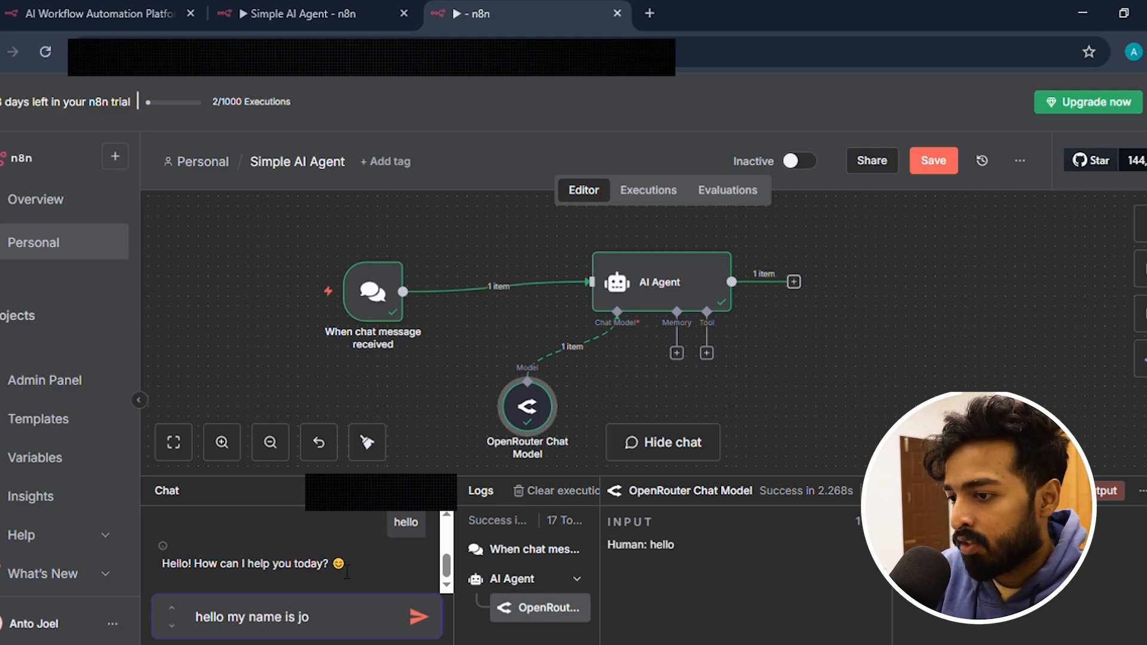
{"action": "key", "text": "Return"}
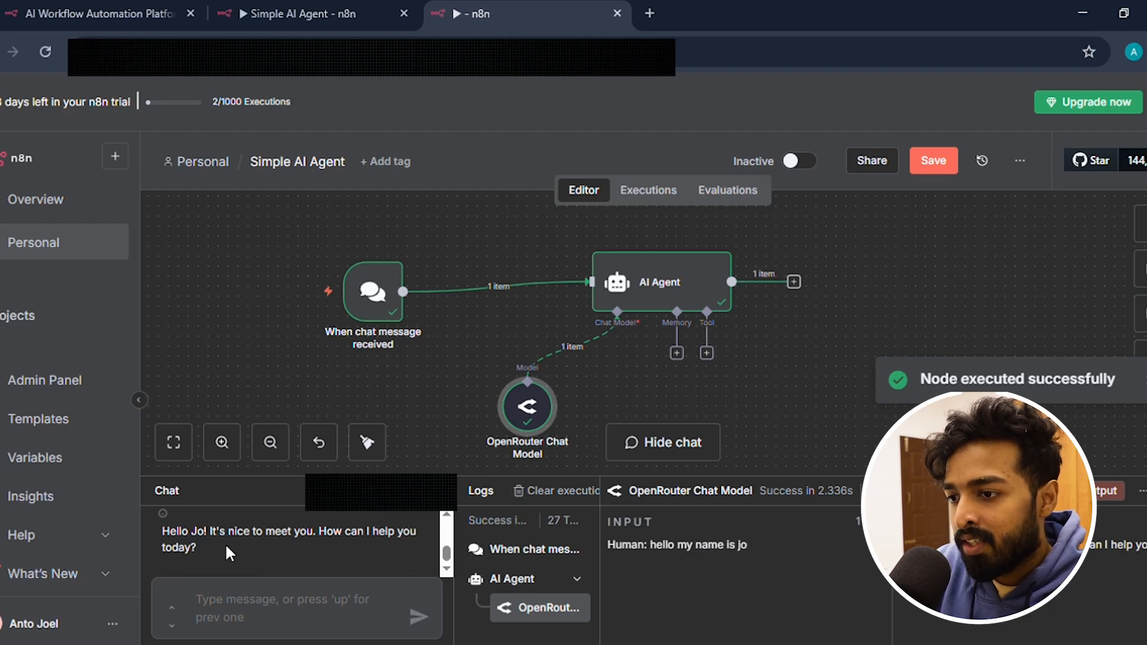
- Review the chat exchange and send the follow-up message "so what is my name"
{"action": "left_click", "coordinate": [215, 603]}
{"action": "scroll", "coordinate": [296, 559], "scroll_direction": "up", "scroll_amount": 2}
{"action": "scroll", "coordinate": [296, 558], "scroll_direction": "down", "scroll_amount": 2}
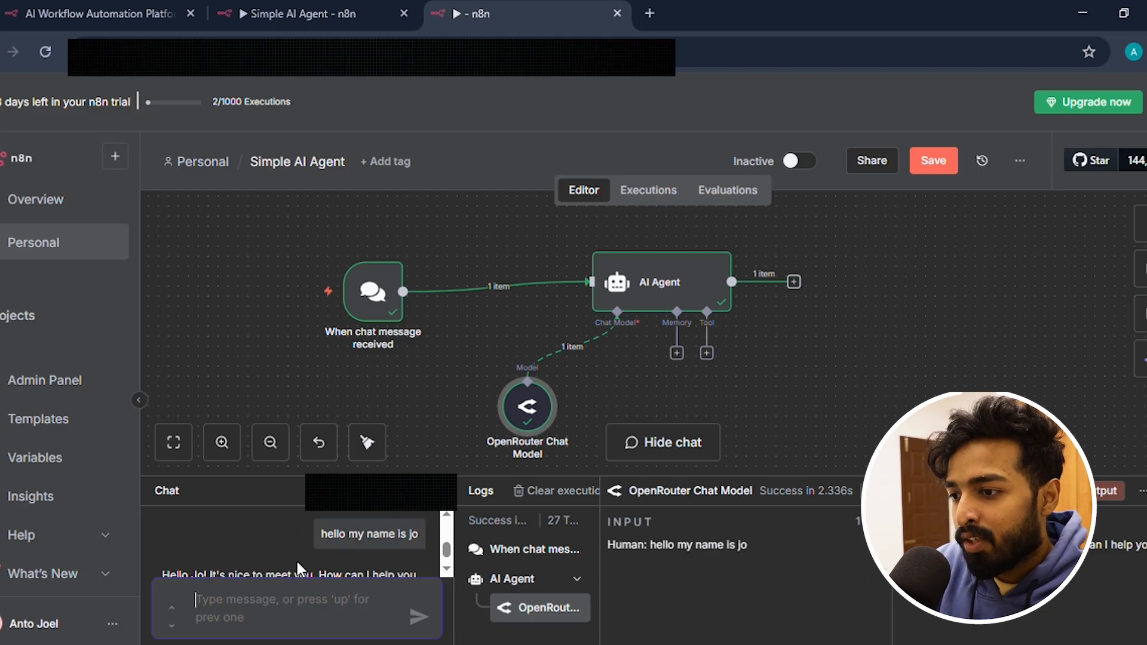
{"action": "scroll", "coordinate": [299, 554], "scroll_direction": "up", "scroll_amount": 2}
{"action": "scroll", "coordinate": [299, 554], "scroll_direction": "down", "scroll_amount": 3}
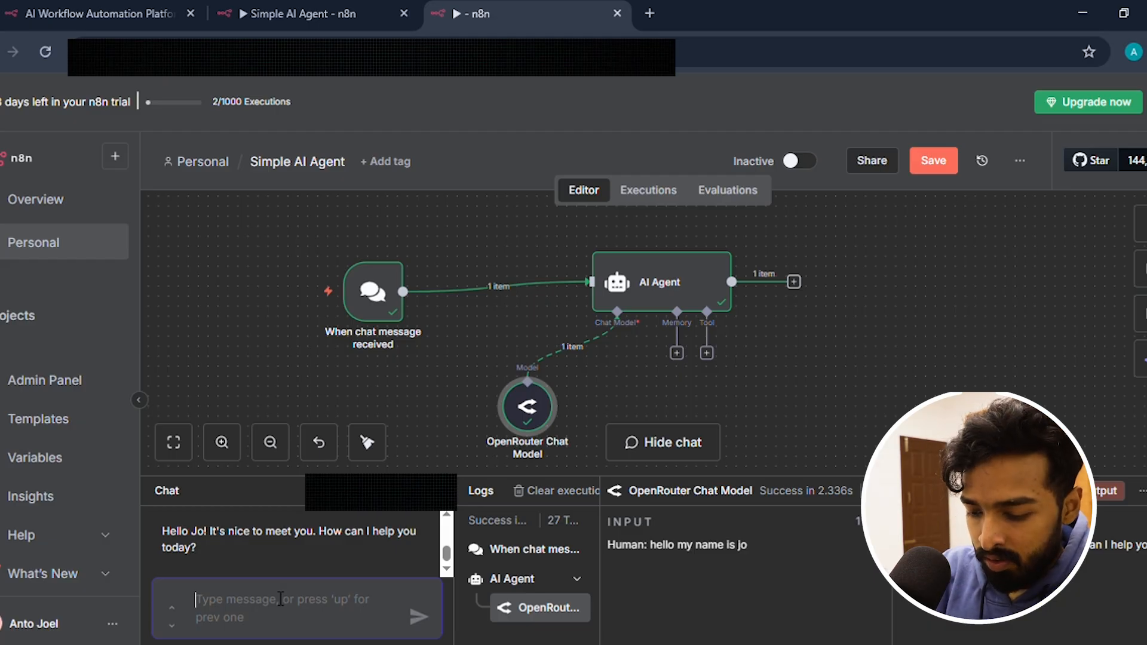
{"action": "type", "text": "so w"}
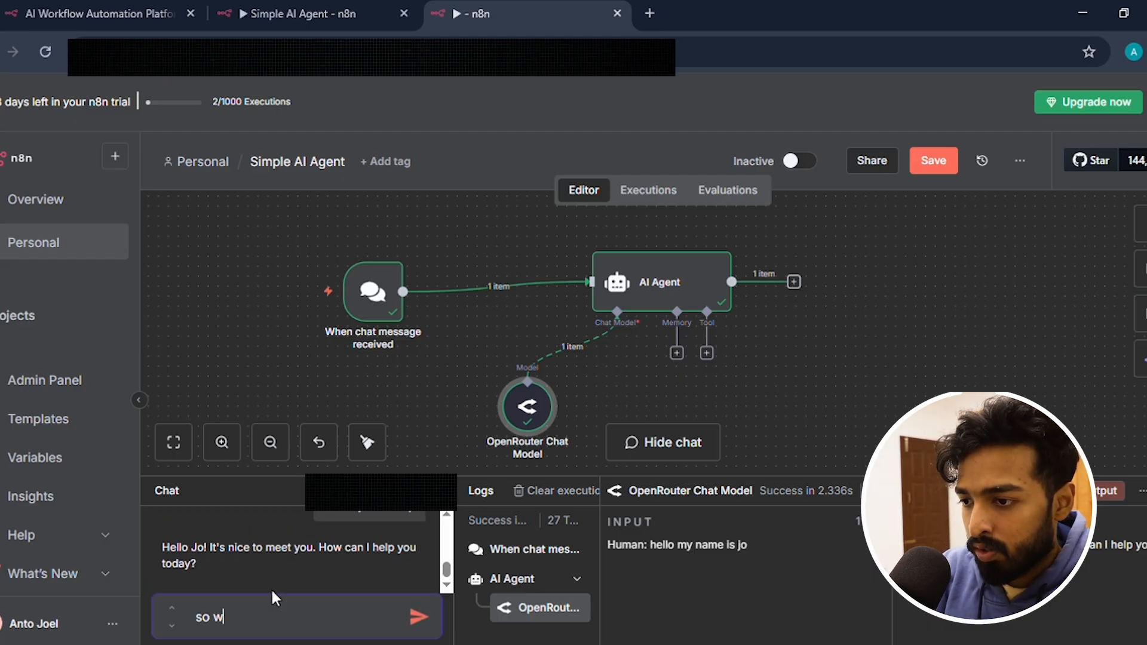
{"action": "type", "text": "hat is my name"}
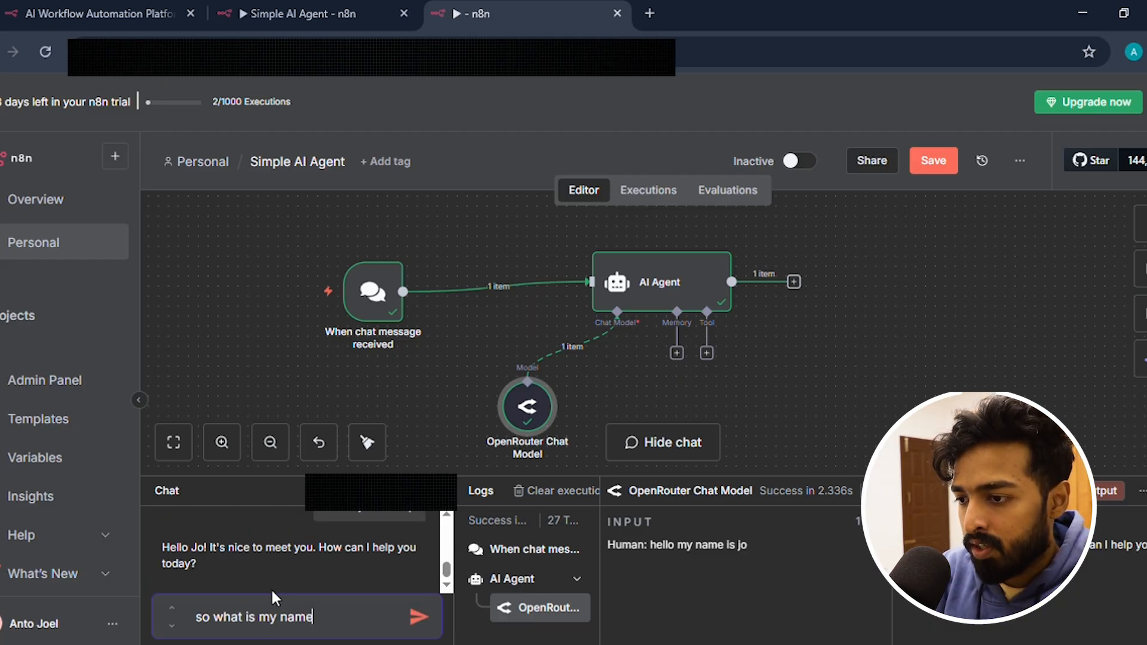
{"action": "key", "text": "Return"}
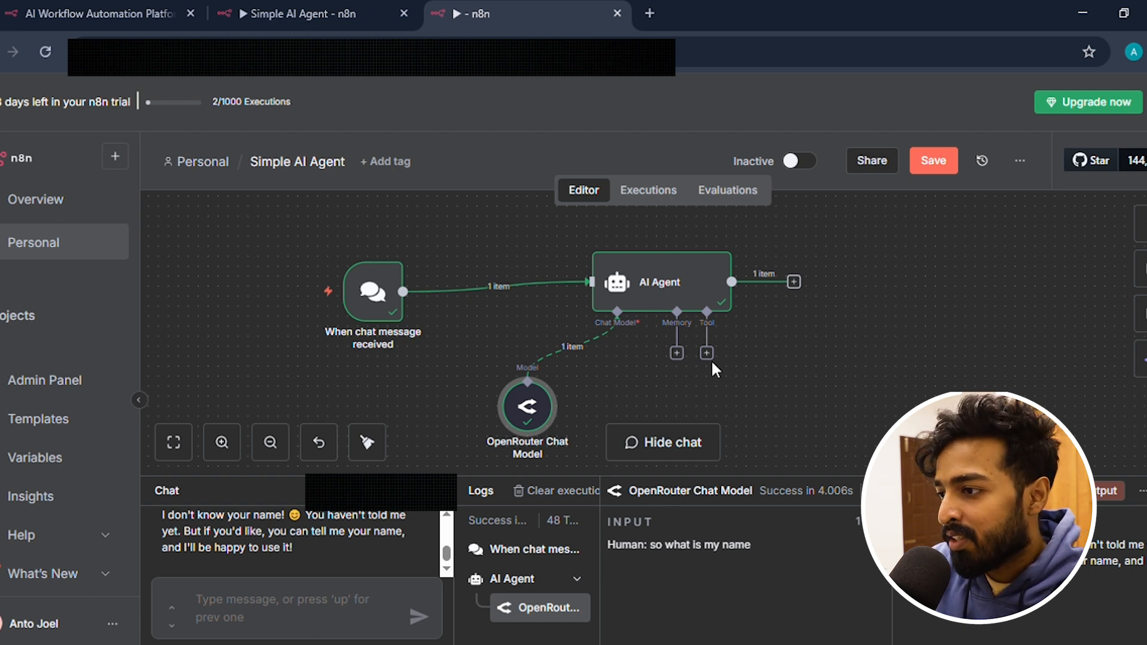
- Attach a Simple Memory node to the AI Agent's memory and set its context window length to 50
{"action": "left_click", "coordinate": [677, 353]}
{"action": "scroll", "coordinate": [980, 430], "scroll_direction": "down", "scroll_amount": 1}
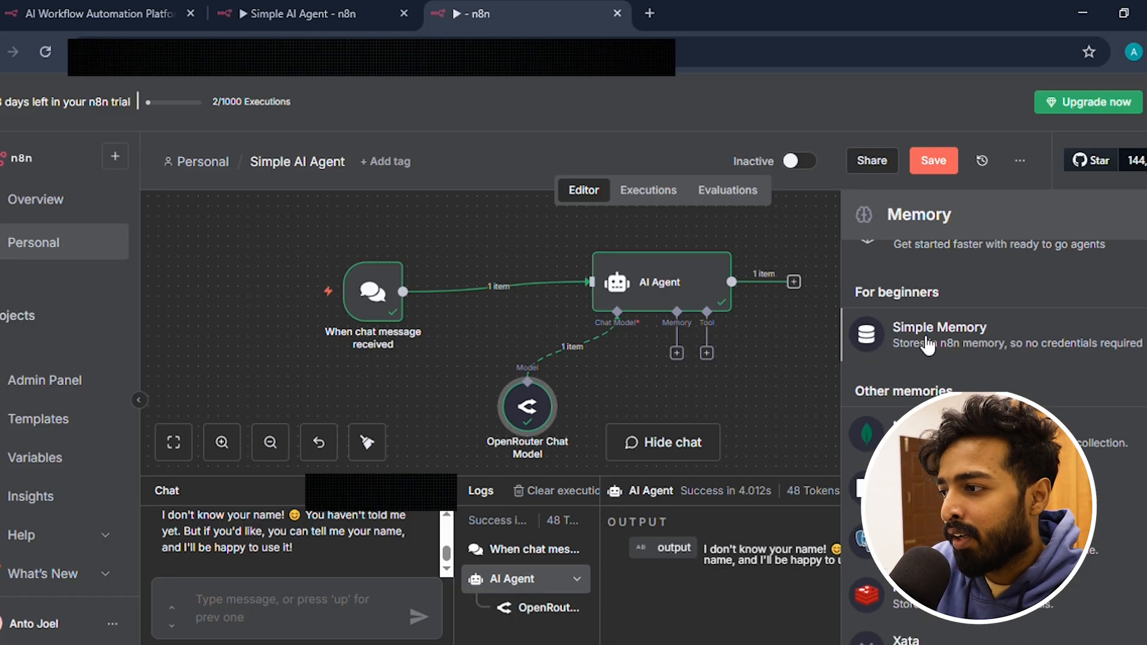
{"action": "scroll", "coordinate": [1028, 353], "scroll_direction": "down", "scroll_amount": 1}
{"action": "scroll", "coordinate": [956, 362], "scroll_direction": "up", "scroll_amount": 3}
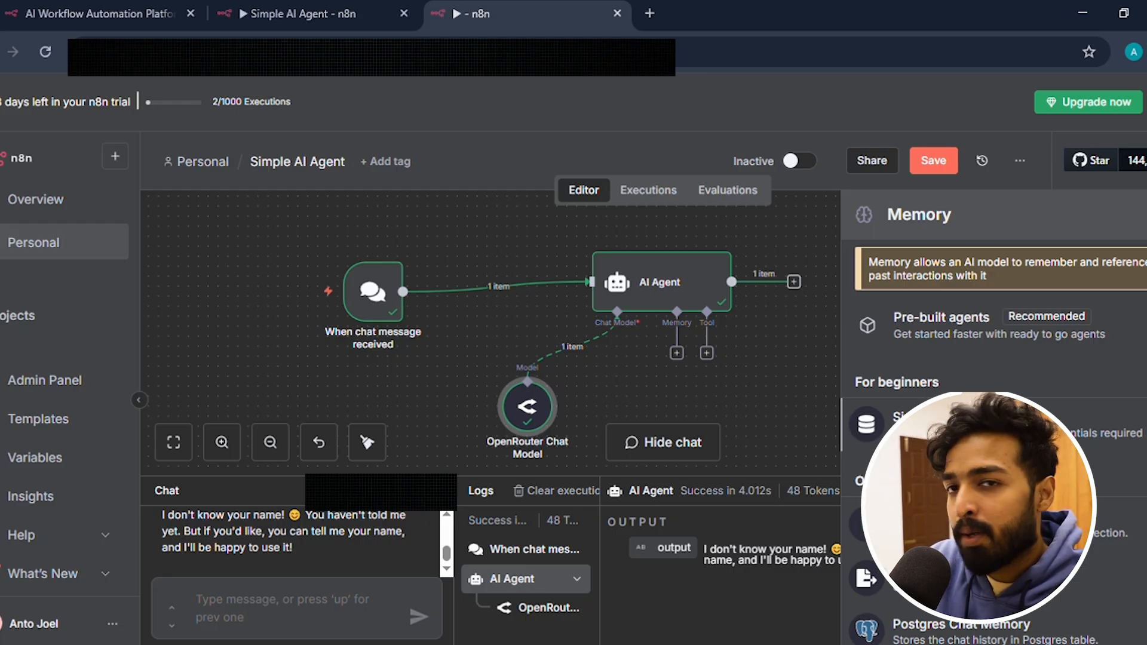
{"action": "left_click", "coordinate": [968, 426]}
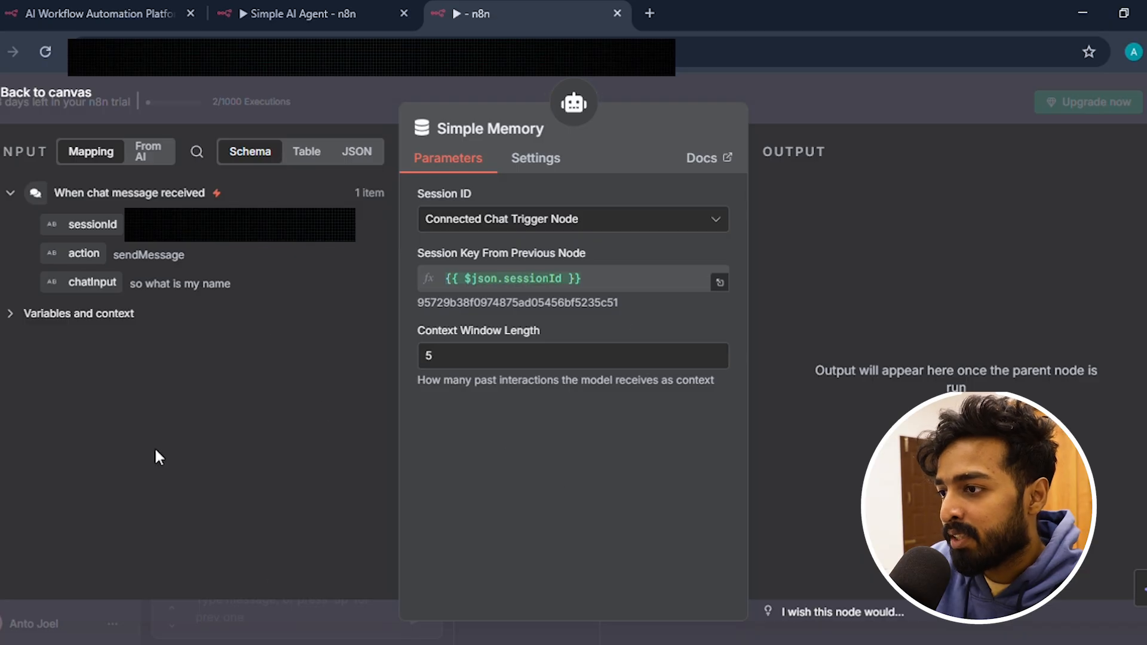
{"action": "left_click", "coordinate": [465, 369]}
{"action": "type", "text": "0"}
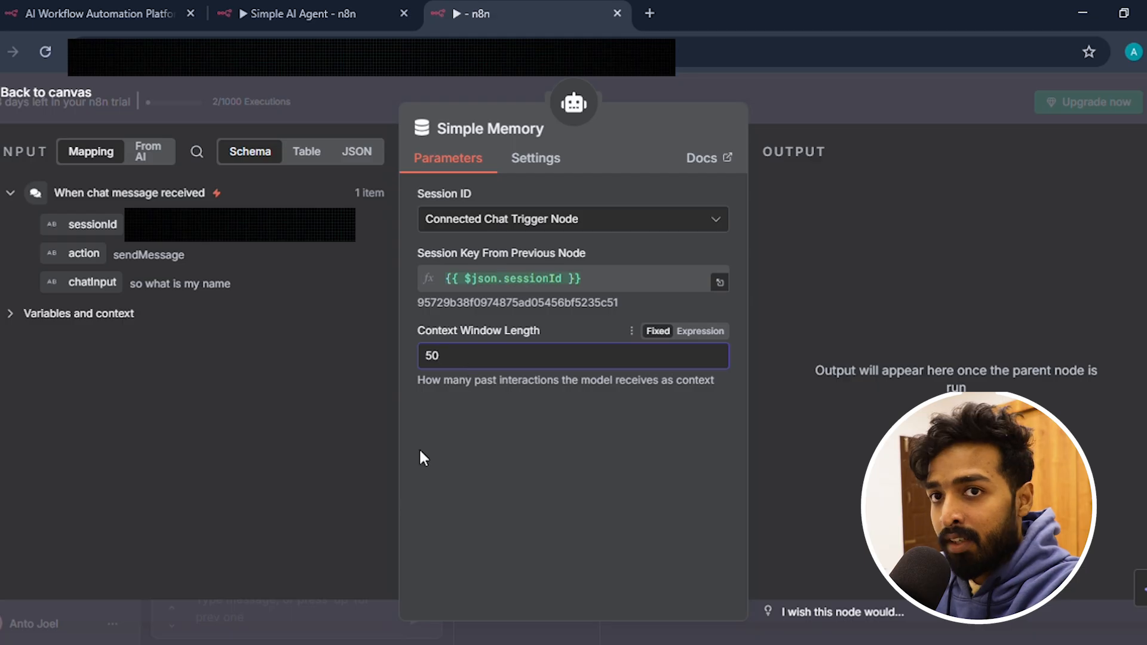
{"action": "left_click", "coordinate": [802, 118]}
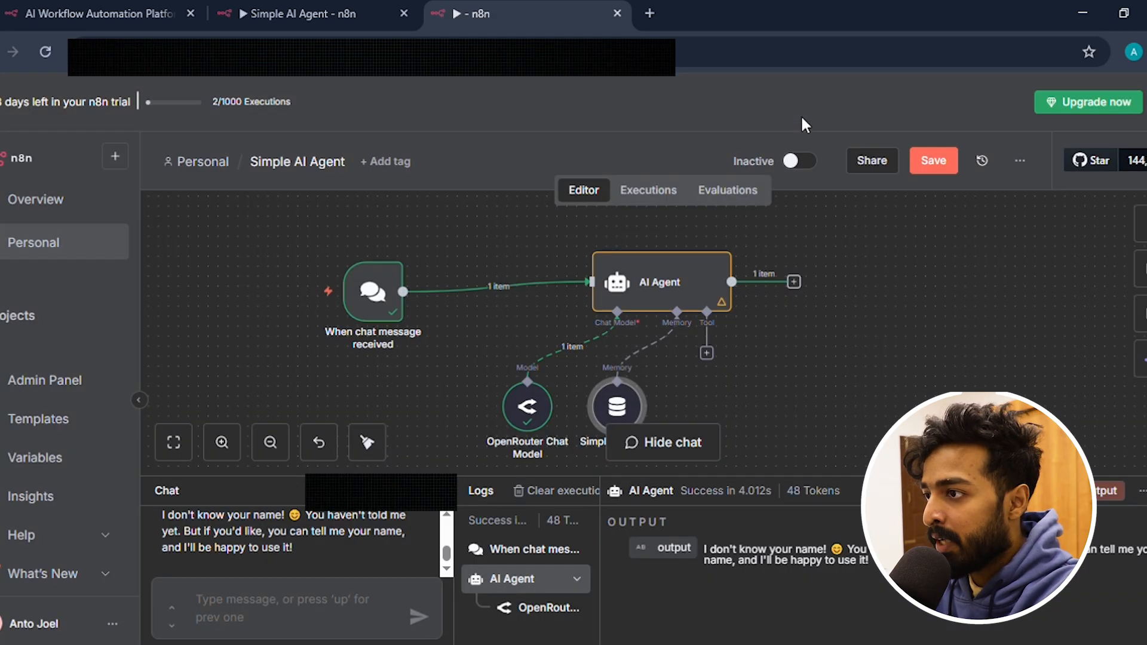
- With the memory attached, send the greeting containing the sender's first name again and read the agent's reply
{"action": "left_click", "coordinate": [308, 605]}
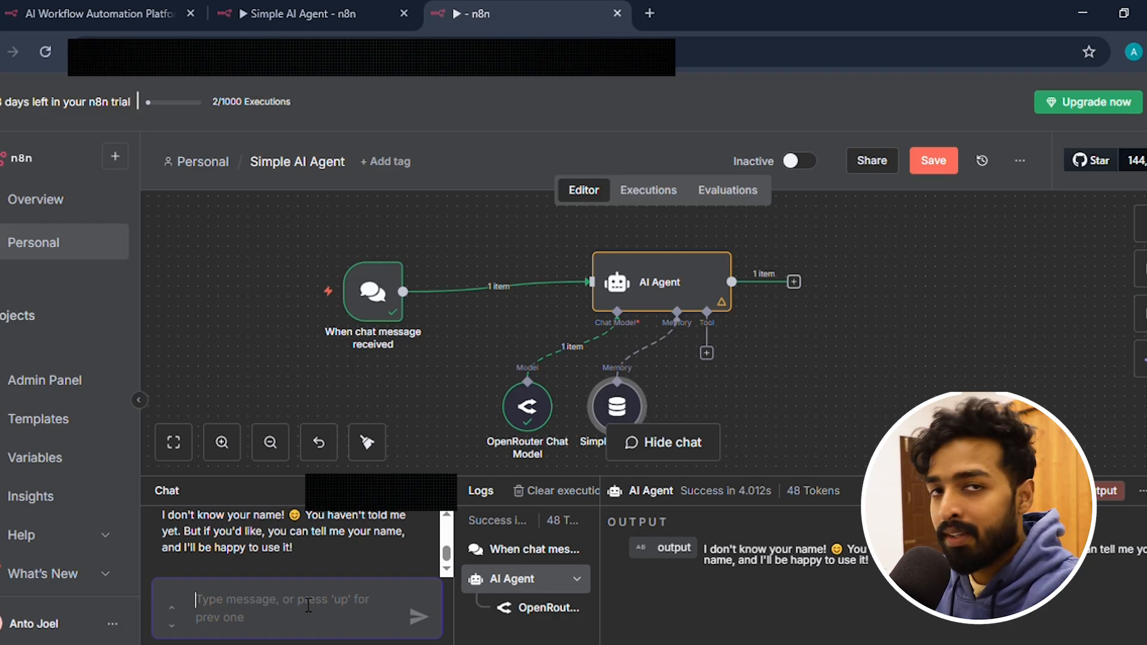
{"action": "type", "text": "he"}
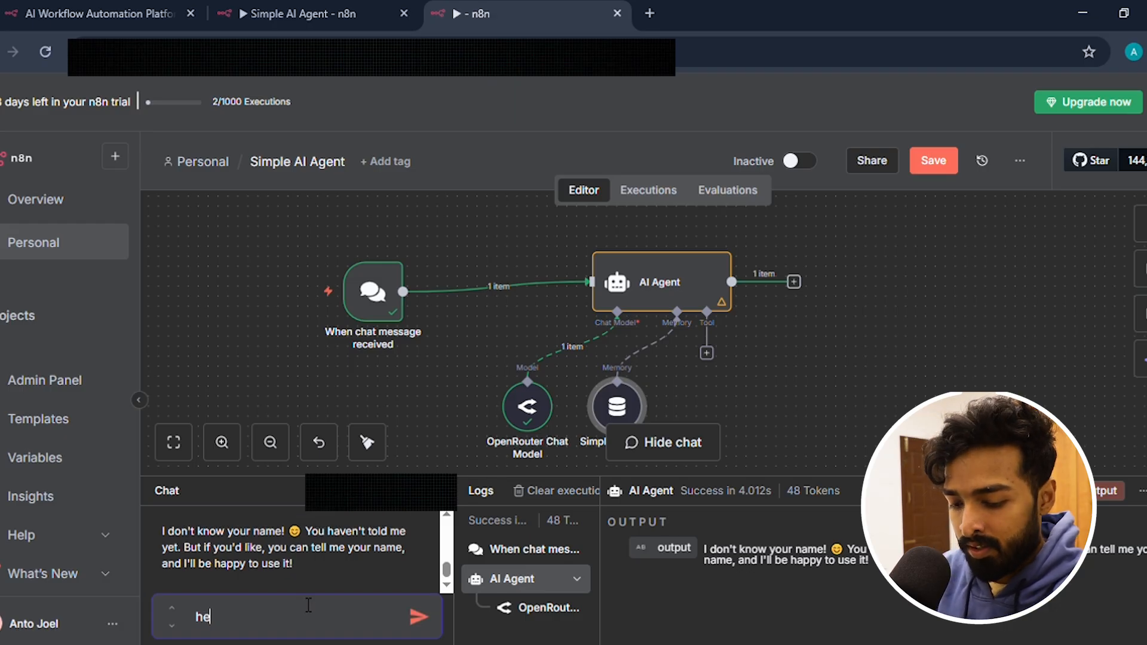
{"action": "type", "text": "llop"}
{"action": "key", "text": "BackSpace"}
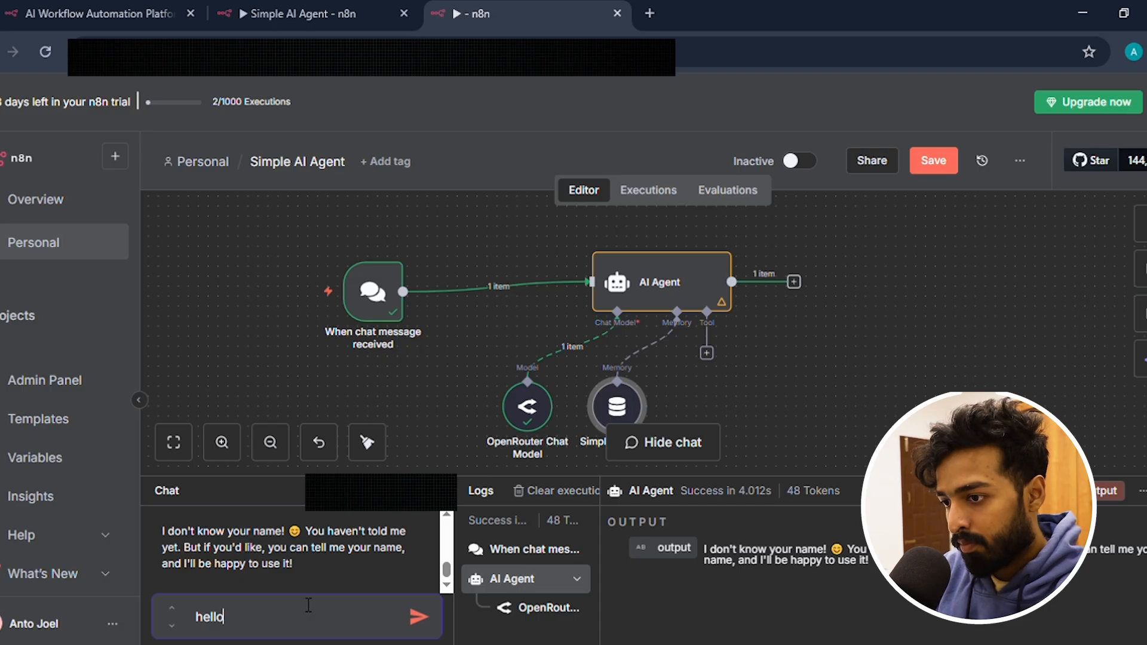
{"action": "type", "text": "my name"}
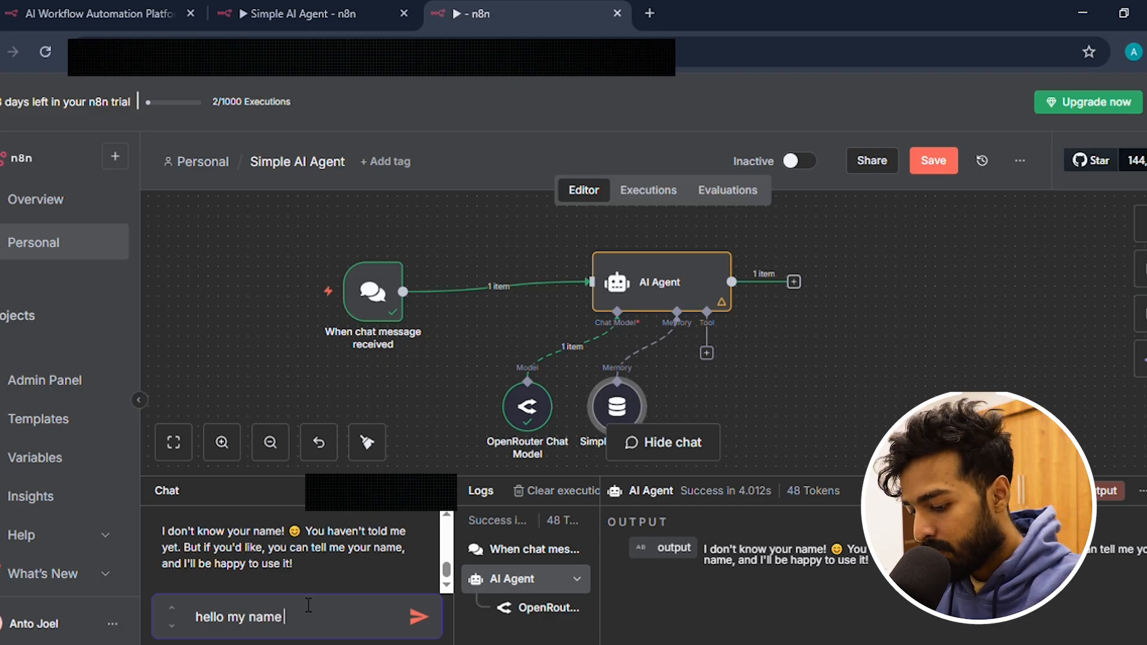
{"action": "type", "text": " is jo"}
{"action": "key", "text": "Return"}
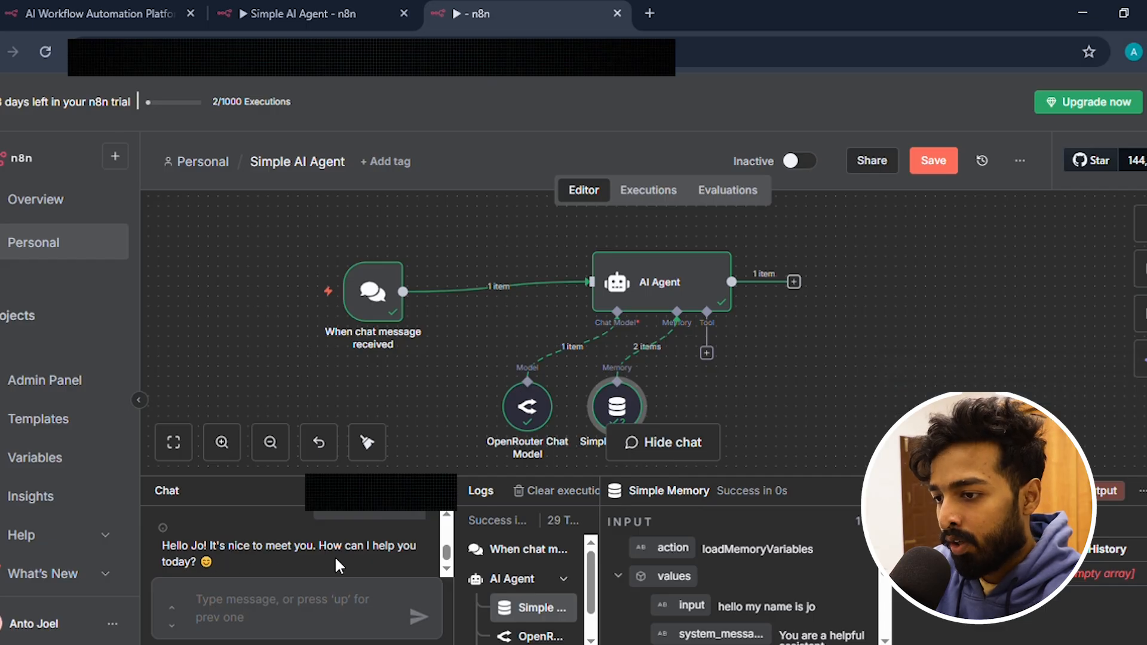
{"action": "scroll", "coordinate": [259, 566], "scroll_direction": "down", "scroll_amount": 1}
{"action": "scroll", "coordinate": [258, 563], "scroll_direction": "down", "scroll_amount": 1}
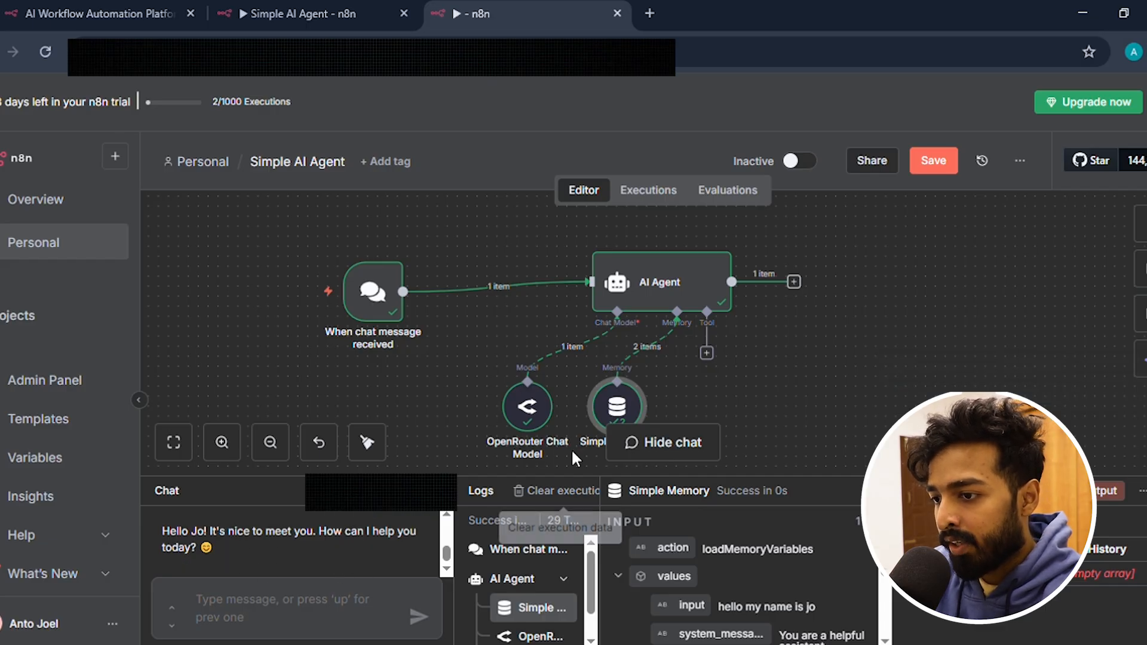
- Test the agent's memory by sending the chat message "hello what is my name"
{"action": "mouse_move", "coordinate": [601, 421]}
{"action": "left_click", "coordinate": [267, 610]}
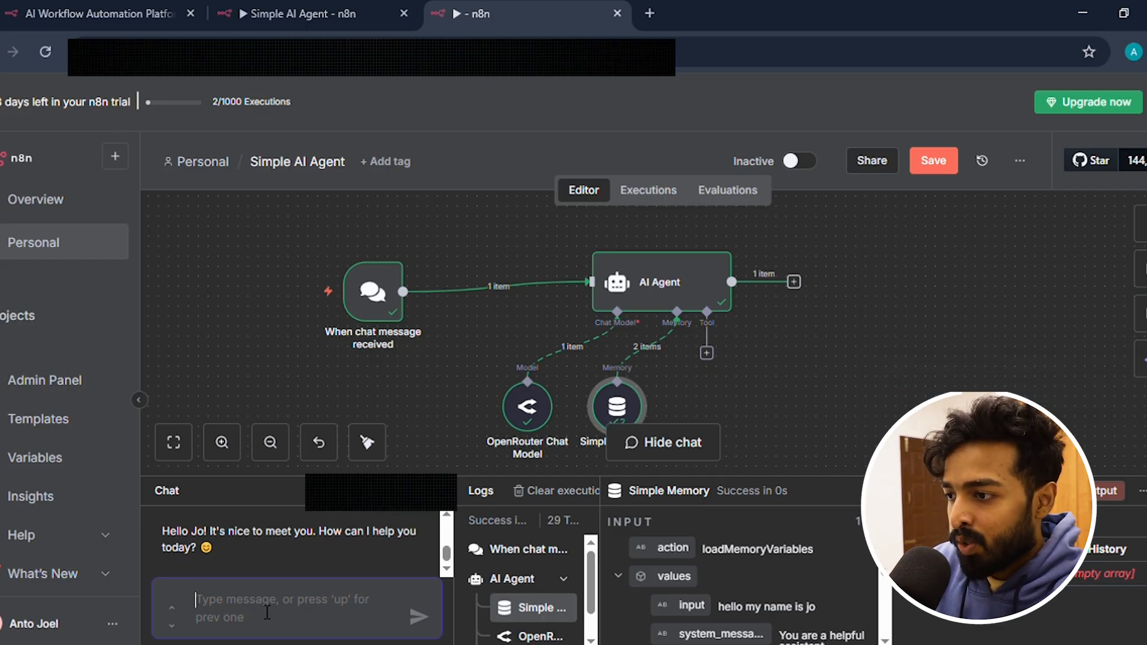
{"action": "type", "text": "hello"}
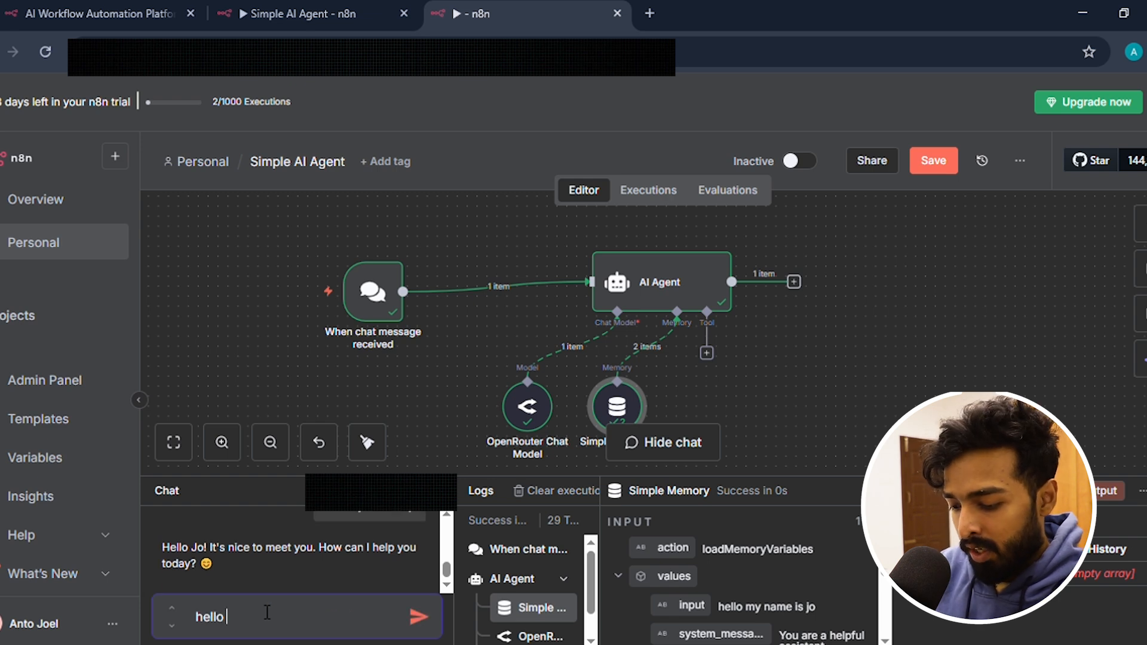
{"action": "type", "text": " what s"}
{"action": "key", "text": "BackSpace"}
{"action": "key", "text": "BackSpace"}
{"action": "type", "text": "is my name"}
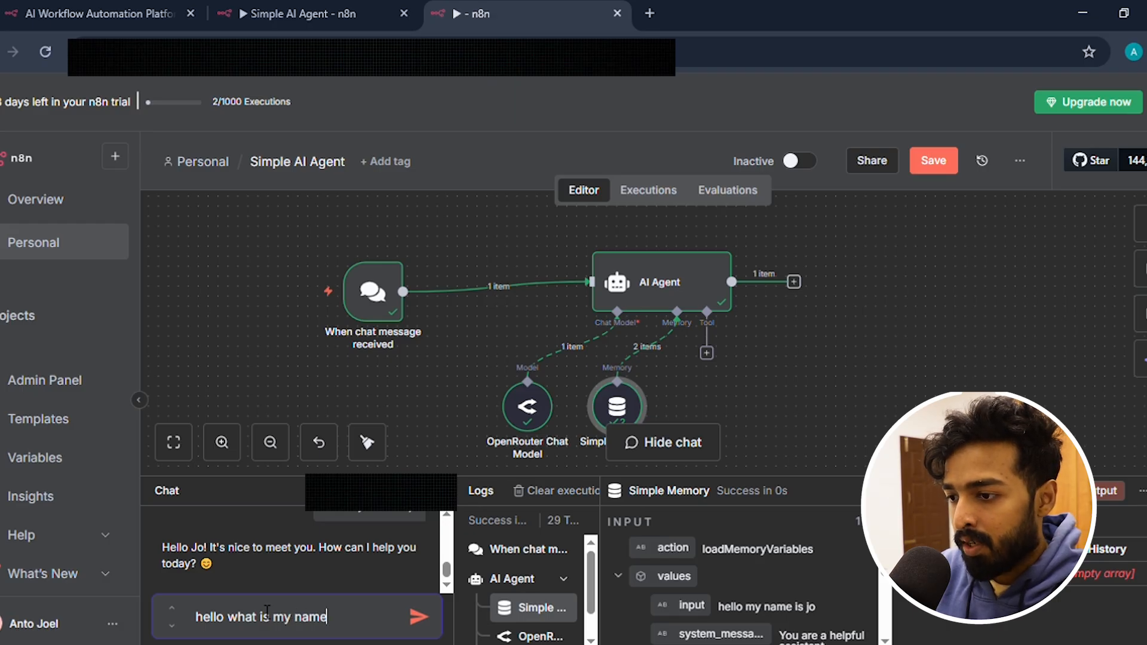
{"action": "key", "text": "Return"}
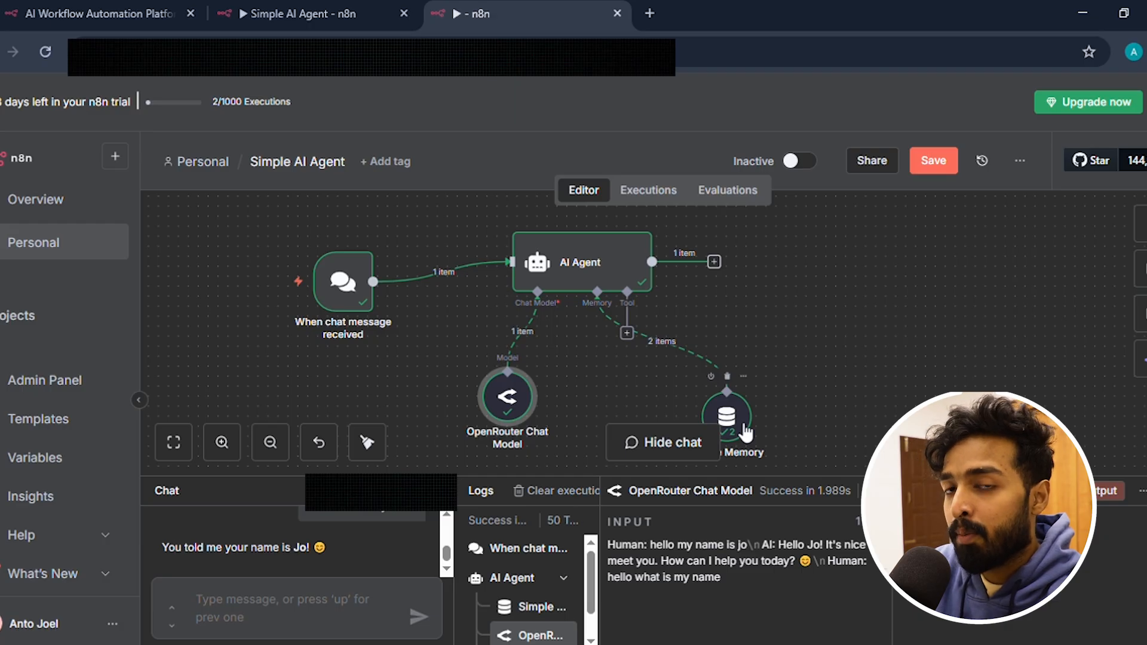
- Reposition the Simple Memory node below the AI Agent, beside the OpenRouter Chat Model node
{"action": "left_click_drag", "start_coordinate": [746, 432], "coordinate": [765, 409]}
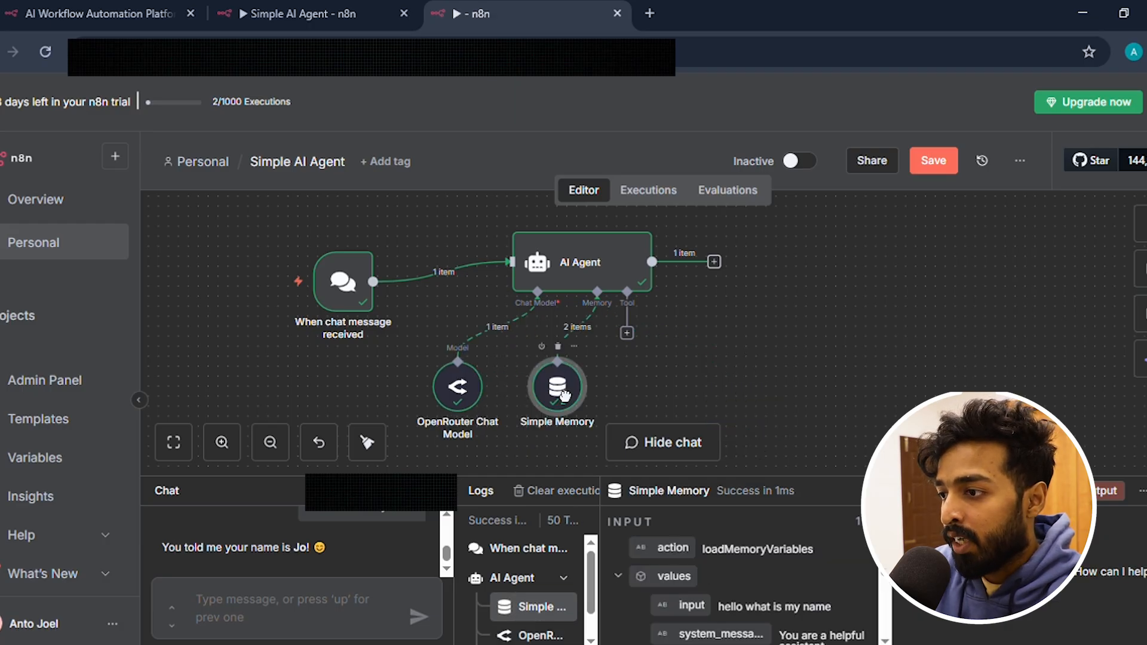
{"action": "left_click_drag", "start_coordinate": [562, 395], "coordinate": [555, 423]}
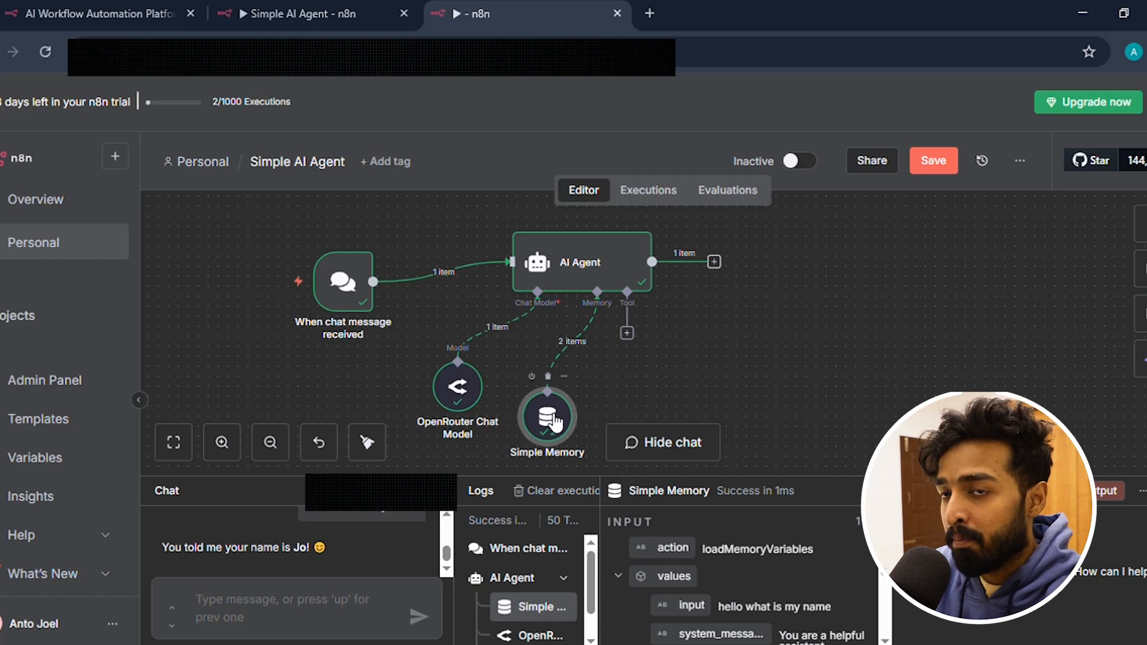
- Nudge the Simple Memory node slightly closer to the AI Agent's memory connector
{"action": "left_click_drag", "start_coordinate": [554, 423], "coordinate": [565, 413]}
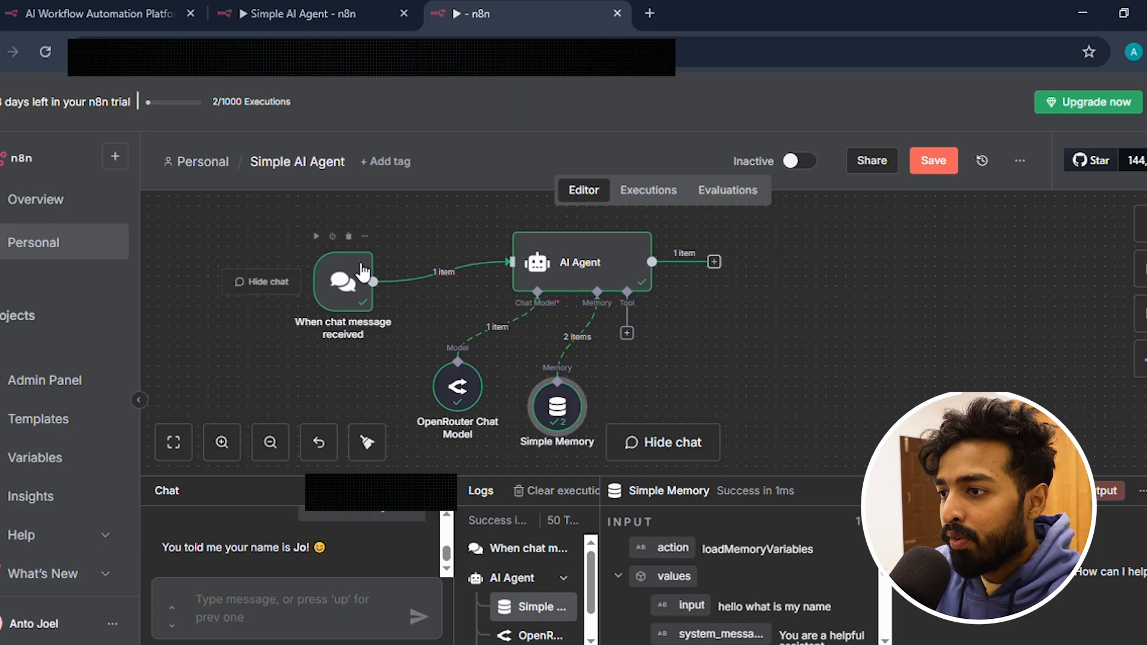
- Open the AI Agent node and examine its incoming chat data in table and JSON form alongside its output
{"action": "left_click", "coordinate": [595, 258]}
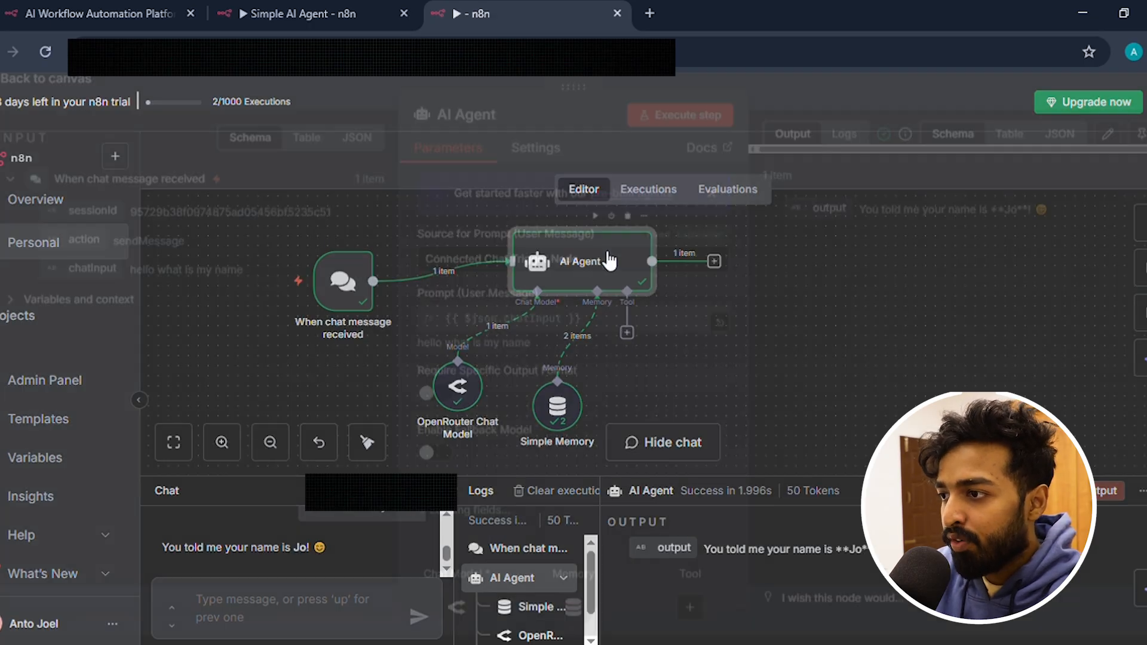
{"action": "double_click", "coordinate": [595, 258]}
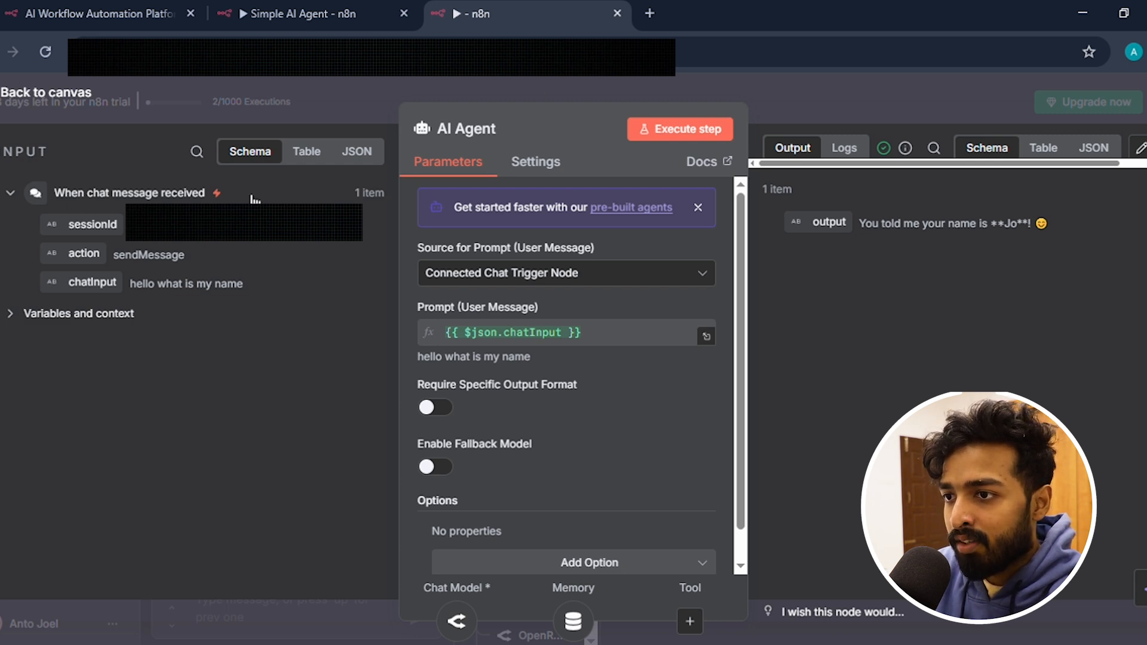
{"action": "left_click", "coordinate": [308, 152]}
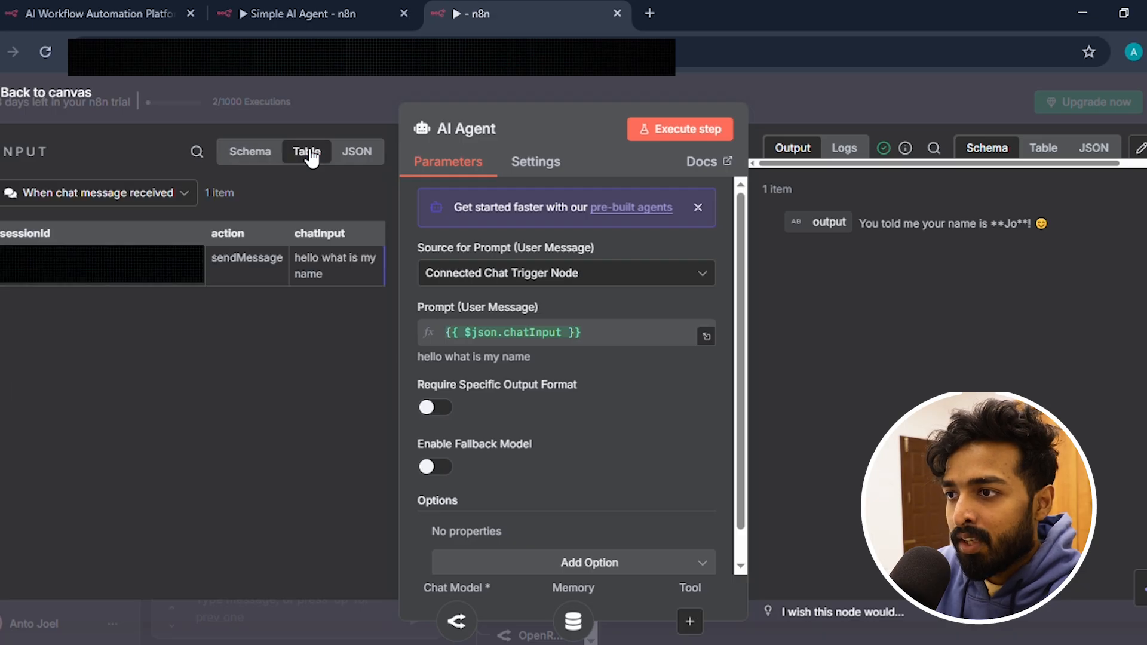
{"action": "left_click", "coordinate": [357, 154]}
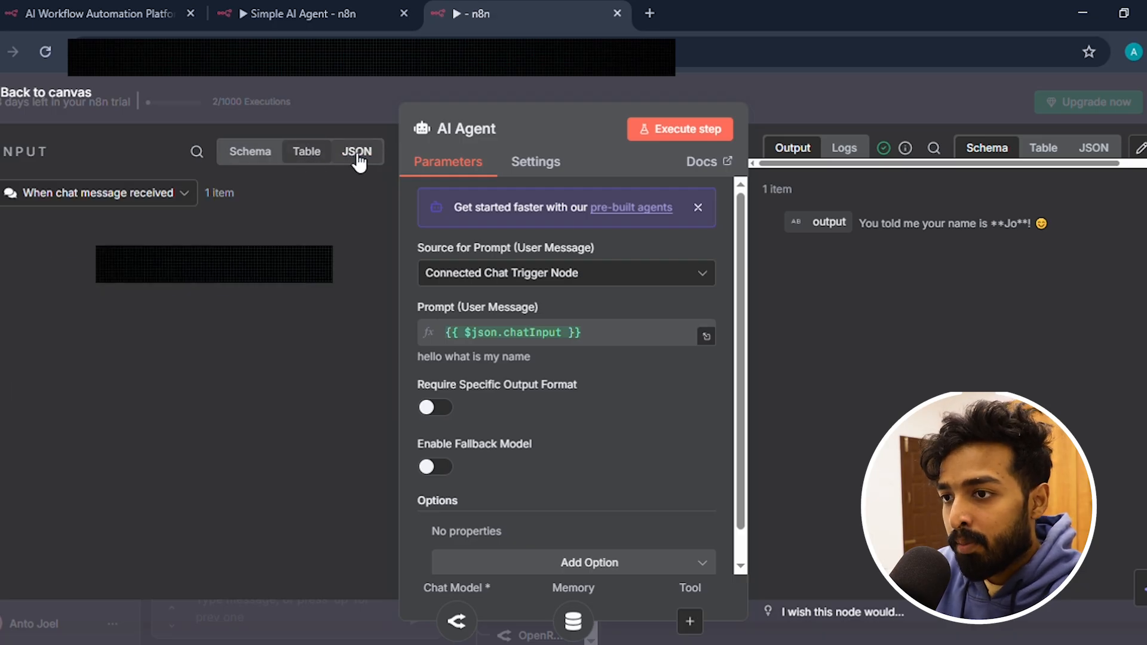
{"action": "left_click", "coordinate": [306, 151]}
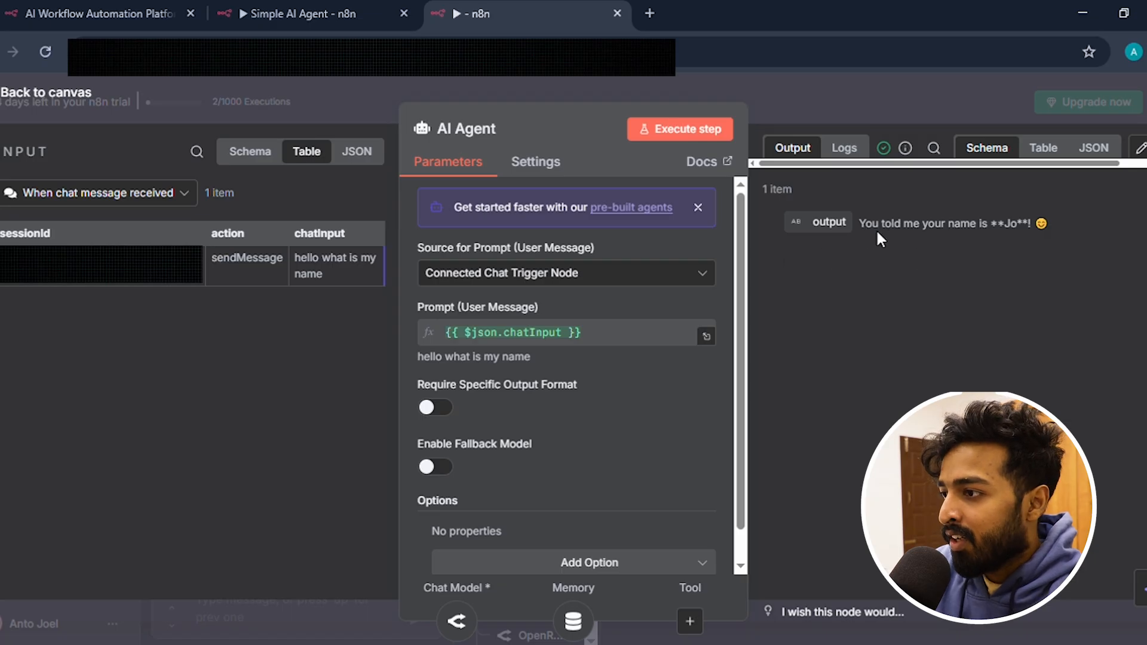
{"action": "left_click", "coordinate": [836, 103]}
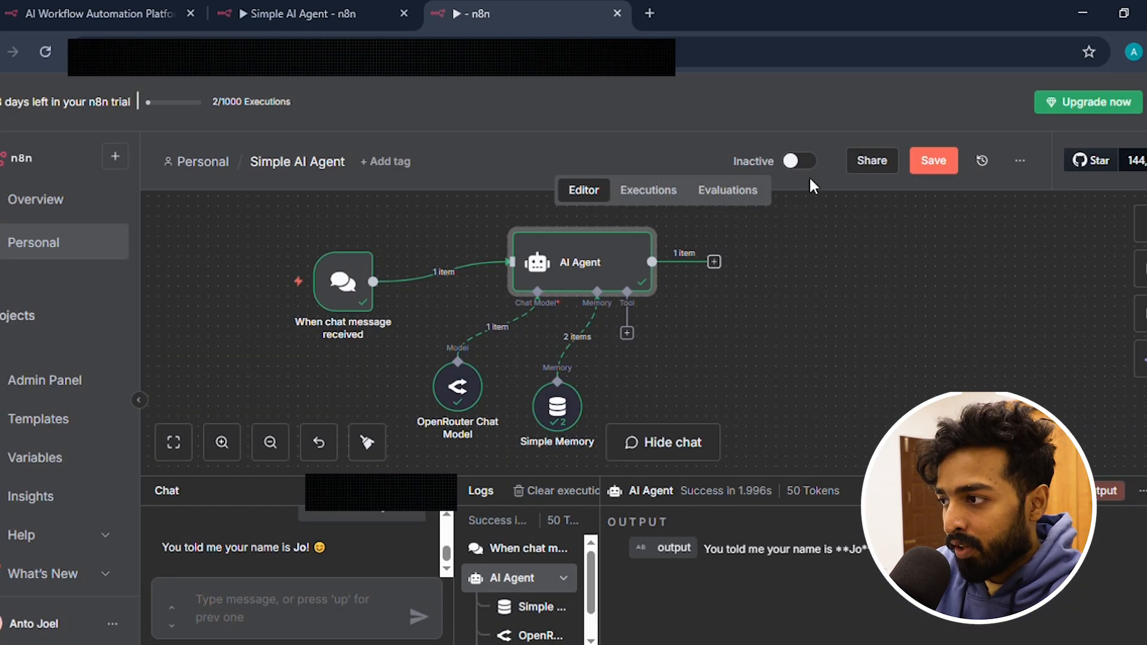
- Add an Edit Fields node after the AI Agent's output
{"action": "left_click", "coordinate": [714, 263]}
{"action": "type", "text": "ed"}
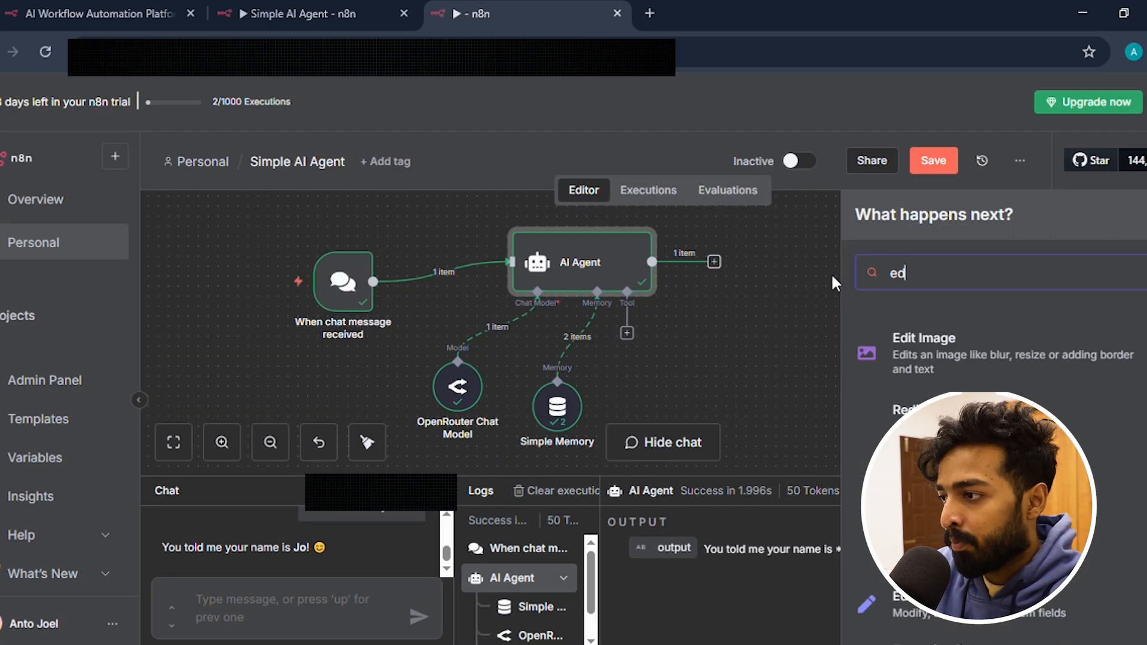
{"action": "type", "text": "it"}
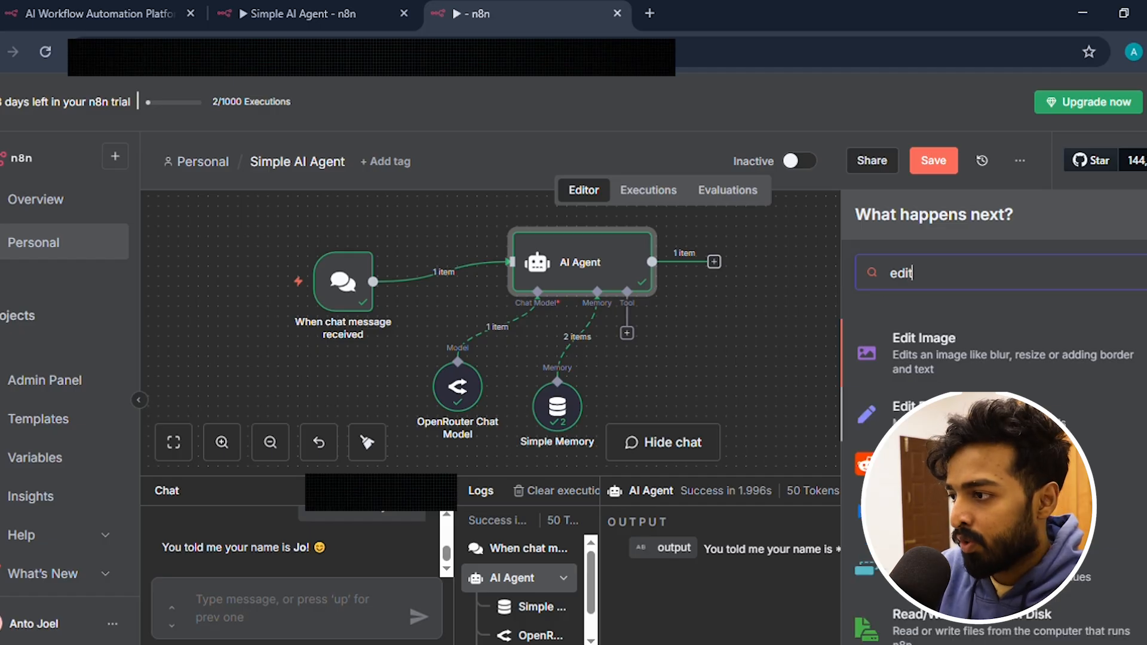
{"action": "left_click", "coordinate": [950, 415]}
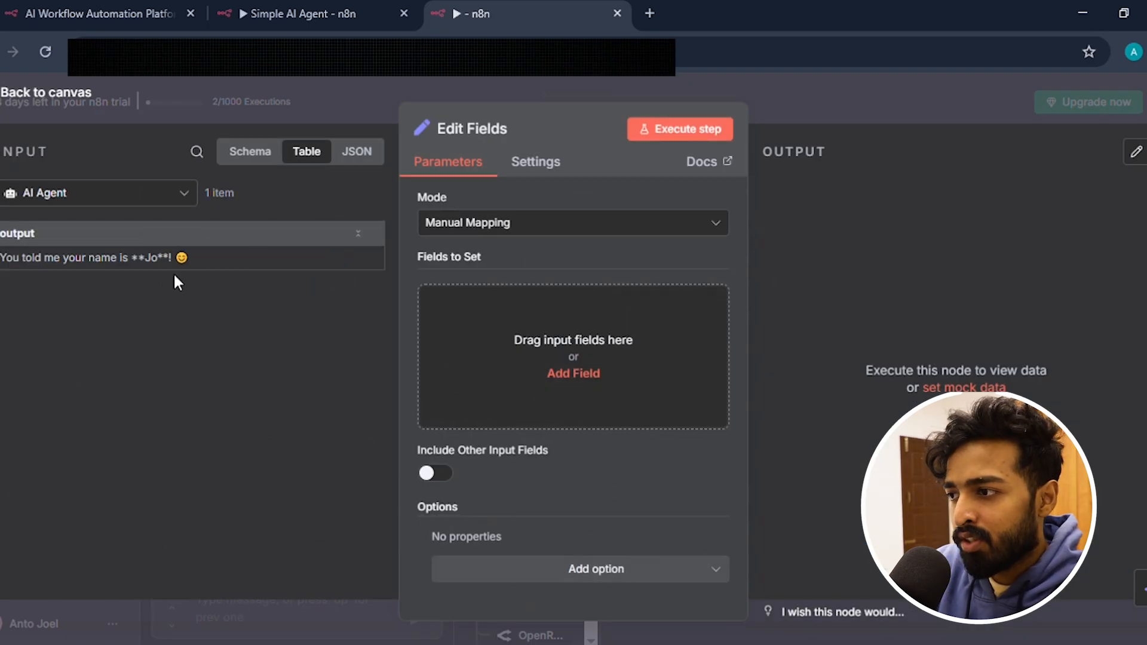
- Map the agent's output field into the Edit Fields node's fields to set, execute the node and return to the canvas
{"action": "left_click_drag", "start_coordinate": [22, 247], "coordinate": [499, 347]}
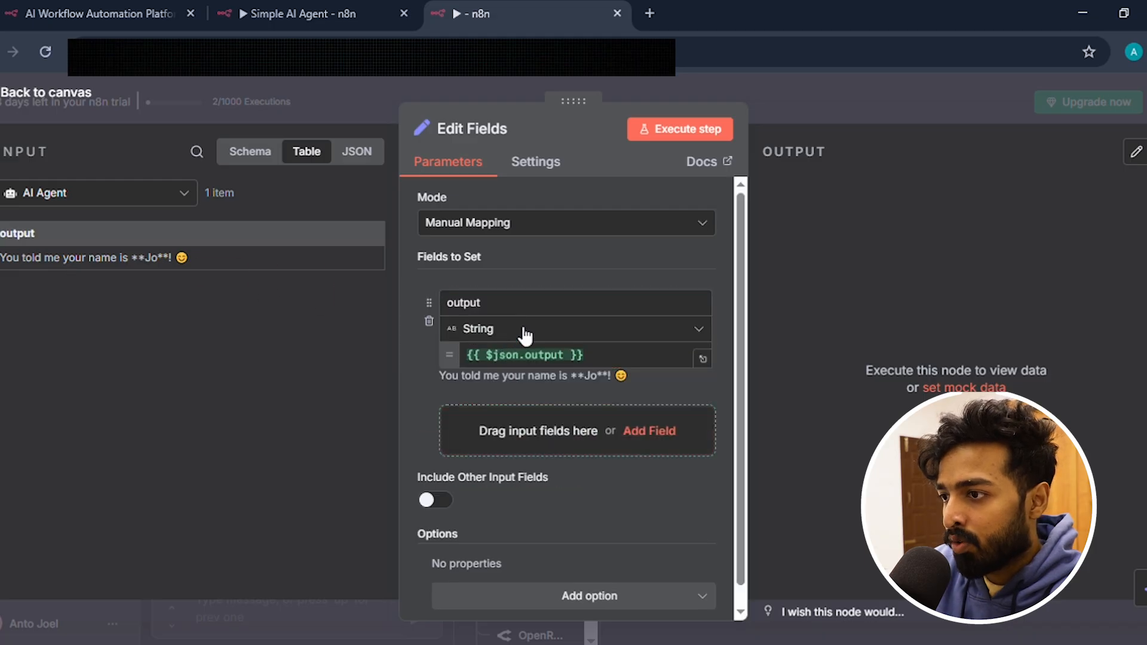
{"action": "left_click", "coordinate": [688, 129]}
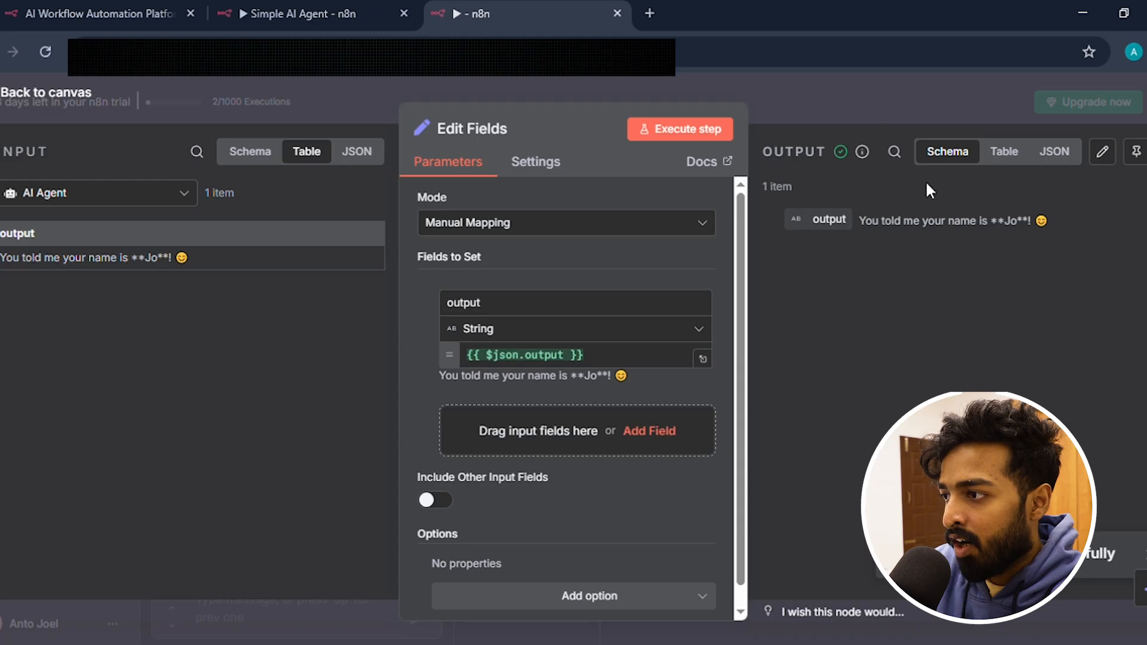
{"action": "left_click", "coordinate": [847, 98]}
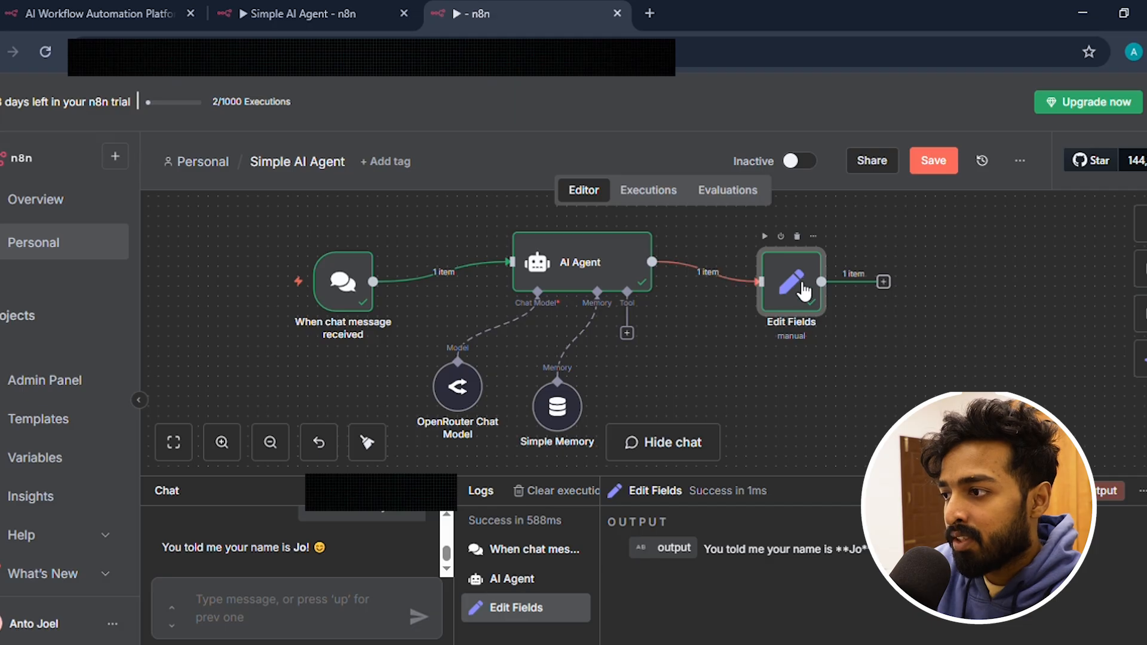
- Space out the main workflow row by moving Edit Fields farther from the AI Agent, raising the chat trigger and lowering the agent slightly
{"action": "mouse_move", "coordinate": [807, 289]}
{"action": "left_mouse_down"}
{"action": "mouse_move", "coordinate": [817, 297]}
{"action": "mouse_move", "coordinate": [828, 287]}
{"action": "left_mouse_up"}
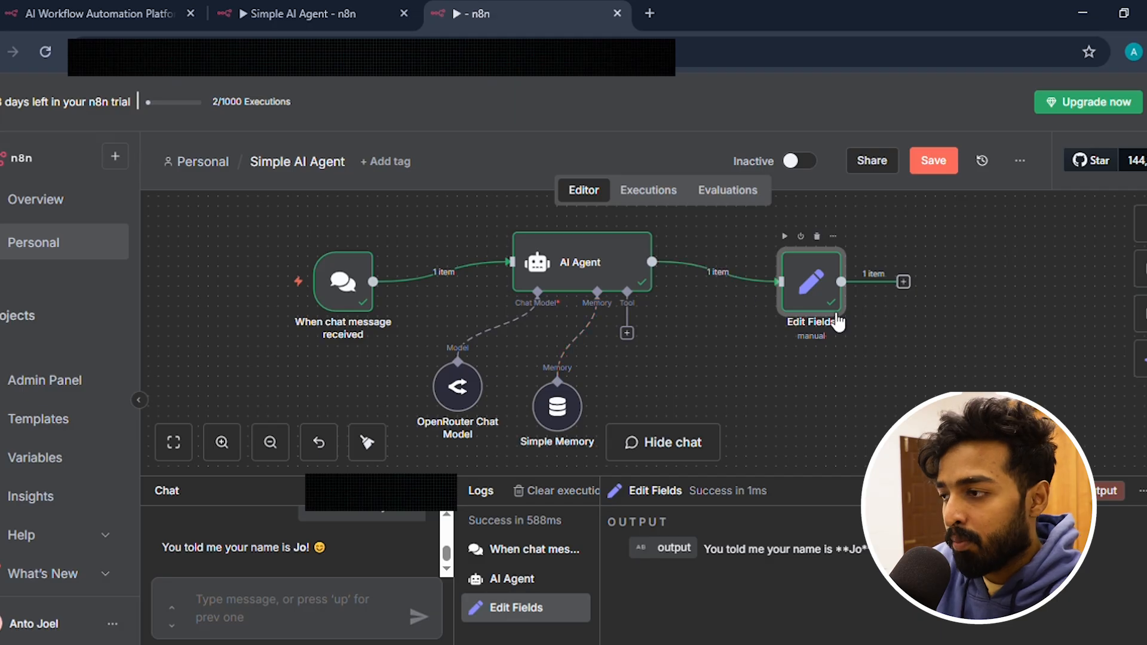
{"action": "mouse_move", "coordinate": [824, 283]}
{"action": "left_mouse_down"}
{"action": "mouse_move", "coordinate": [834, 293]}
{"action": "mouse_move", "coordinate": [845, 282]}
{"action": "left_mouse_up"}
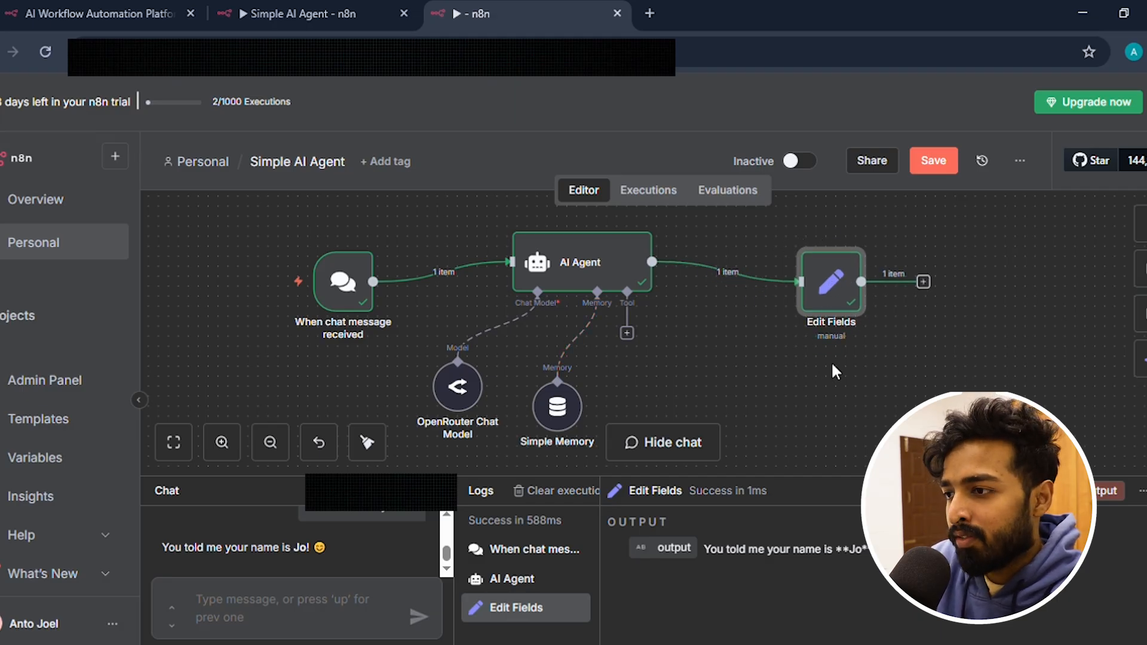
{"action": "left_click_drag", "start_coordinate": [337, 281], "coordinate": [325, 260]}
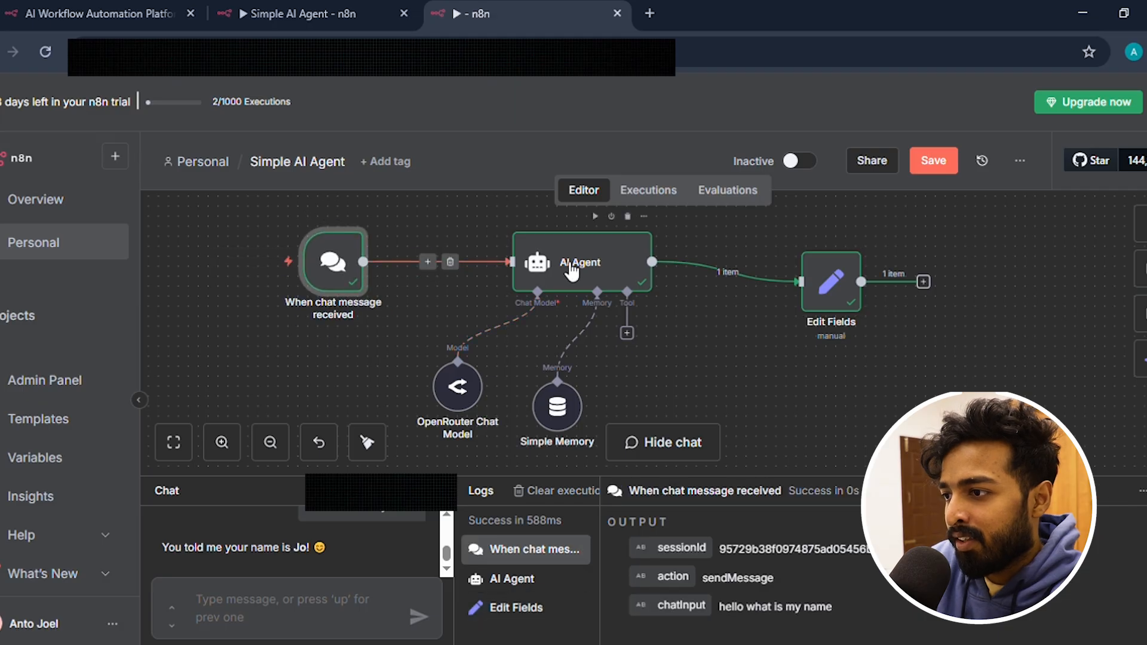
{"action": "left_click_drag", "start_coordinate": [572, 270], "coordinate": [572, 280]}
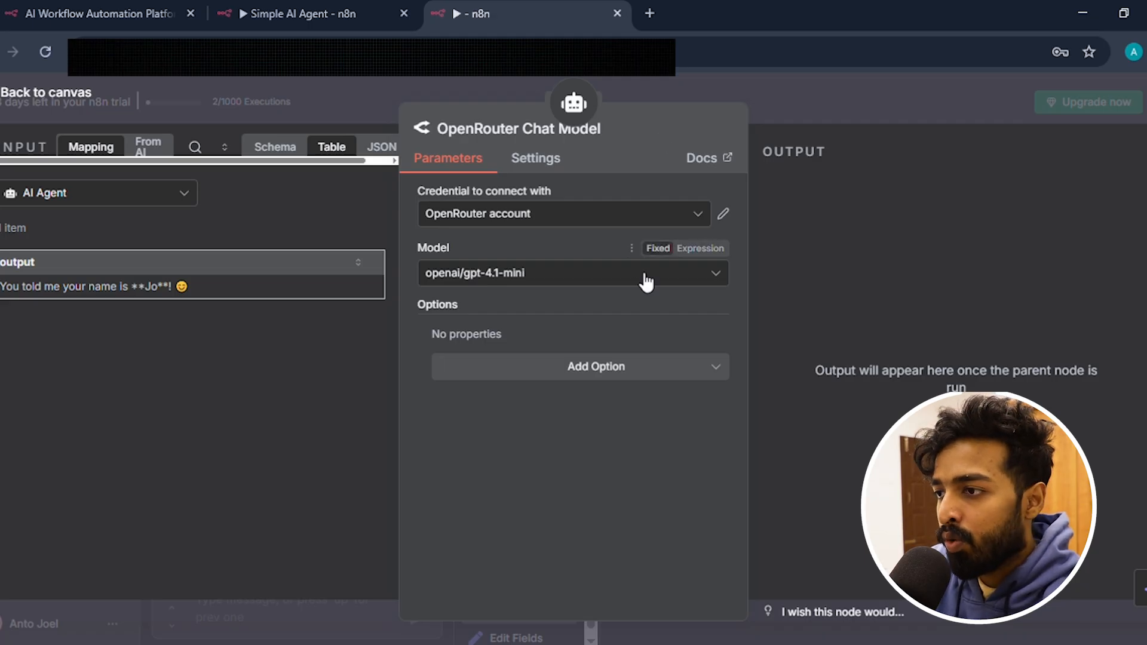
- Start a new OpenRouter credential for the OpenRouter Chat Model and paste the API key
{"action": "left_click", "coordinate": [633, 218]}
{"action": "left_click", "coordinate": [604, 317]}
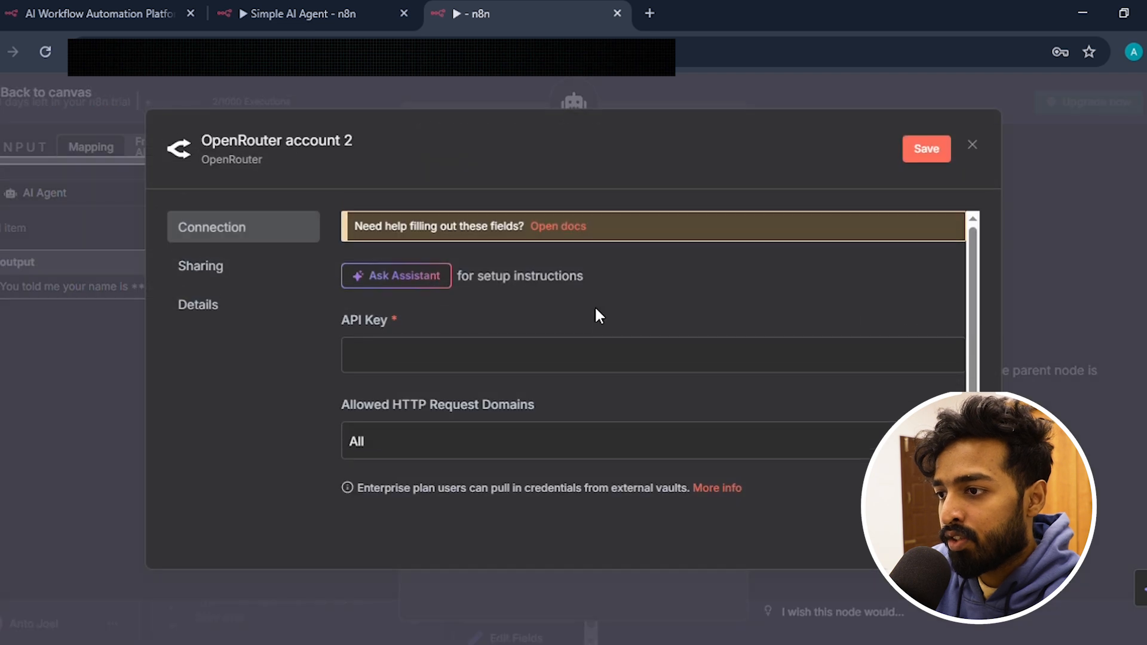
{"action": "left_click", "coordinate": [591, 358]}
{"action": "key", "text": "ctrl+v"}
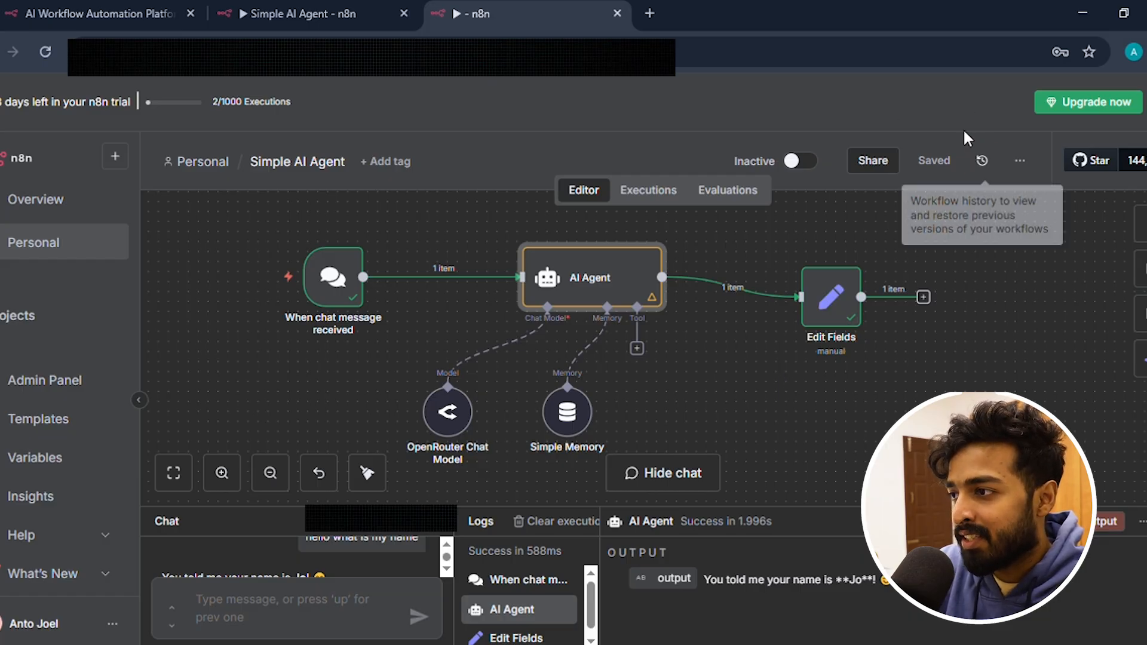
- Move the Simple Memory node lower and shift the AI Agent up toward the chat trigger to leave room between them
{"action": "mouse_move", "coordinate": [710, 293]}
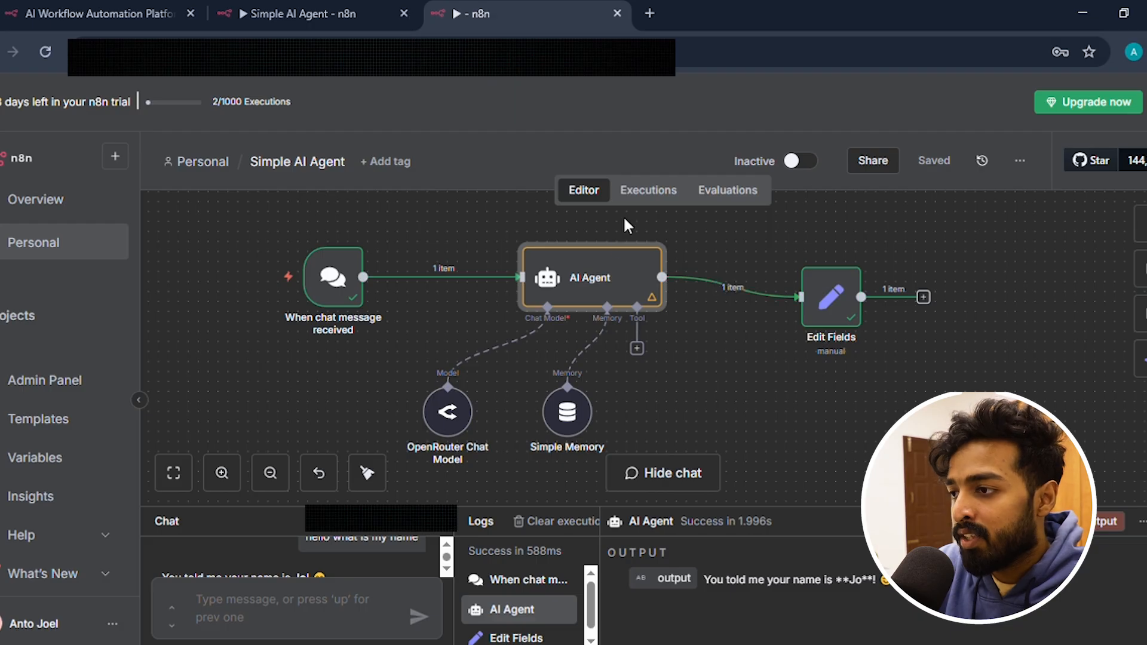
{"action": "left_click_drag", "start_coordinate": [567, 413], "coordinate": [548, 431]}
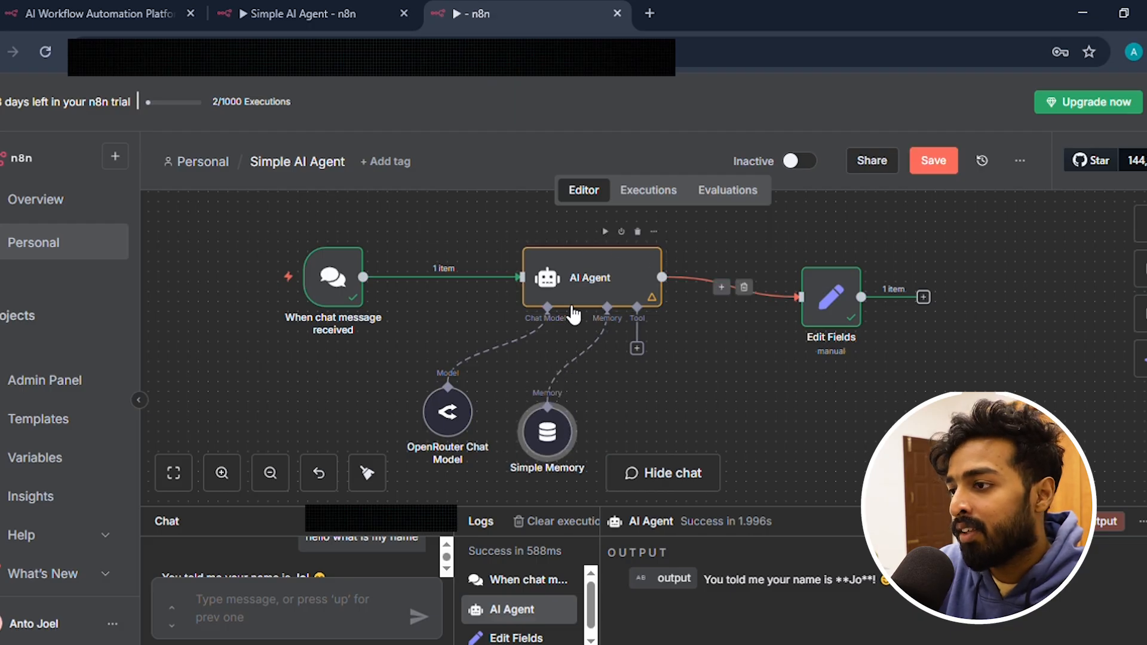
{"action": "left_click_drag", "start_coordinate": [642, 286], "coordinate": [622, 276]}
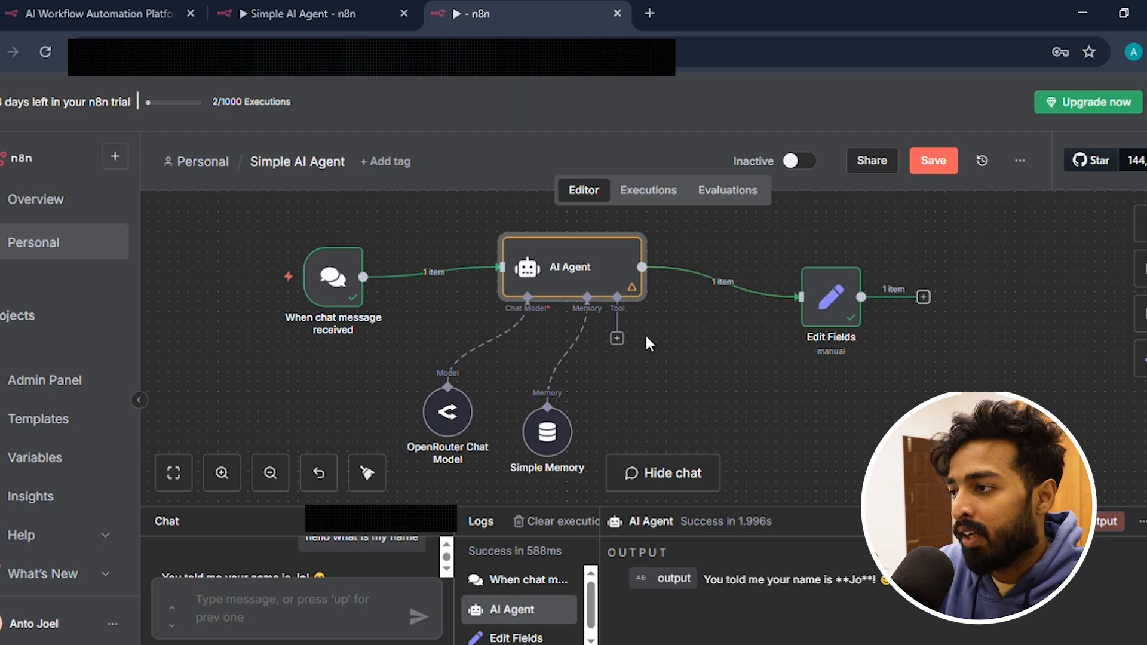
{"action": "left_click", "coordinate": [729, 373]}
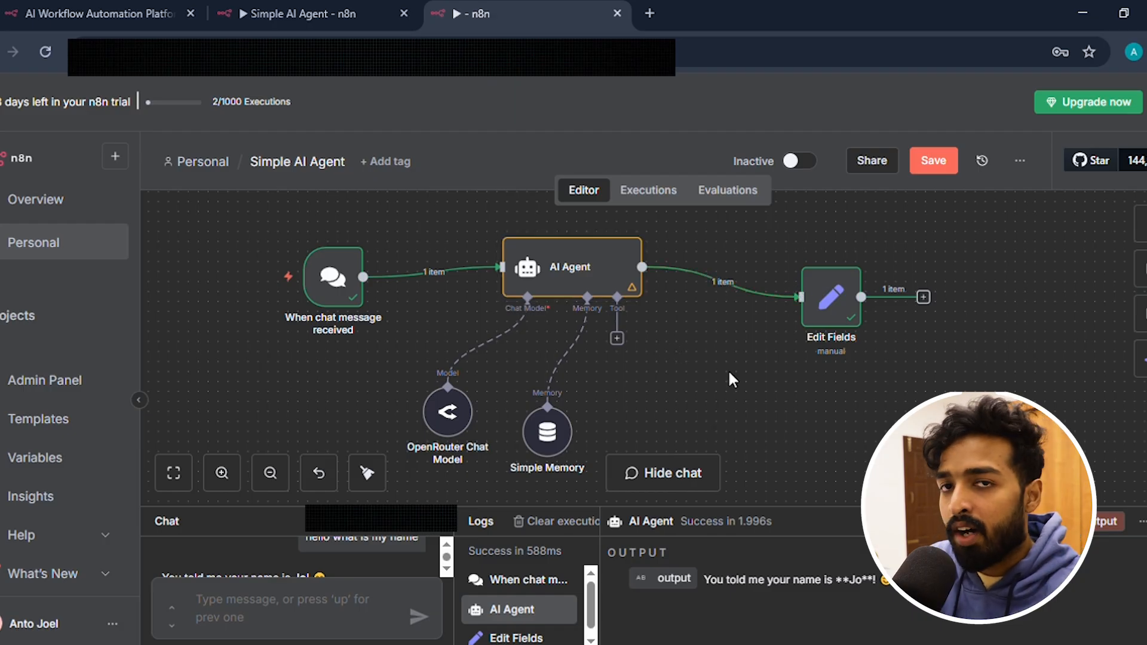
- Attach a Gmail Tool to the AI Agent's tool connector
{"action": "left_click", "coordinate": [617, 339]}
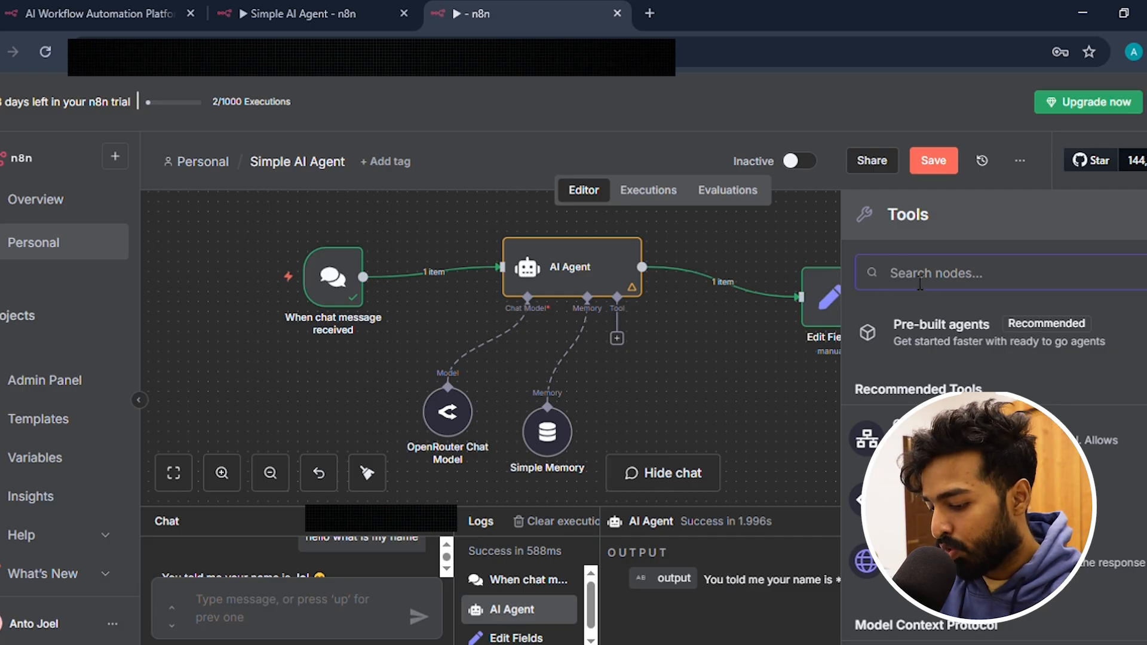
{"action": "type", "text": "gmail"}
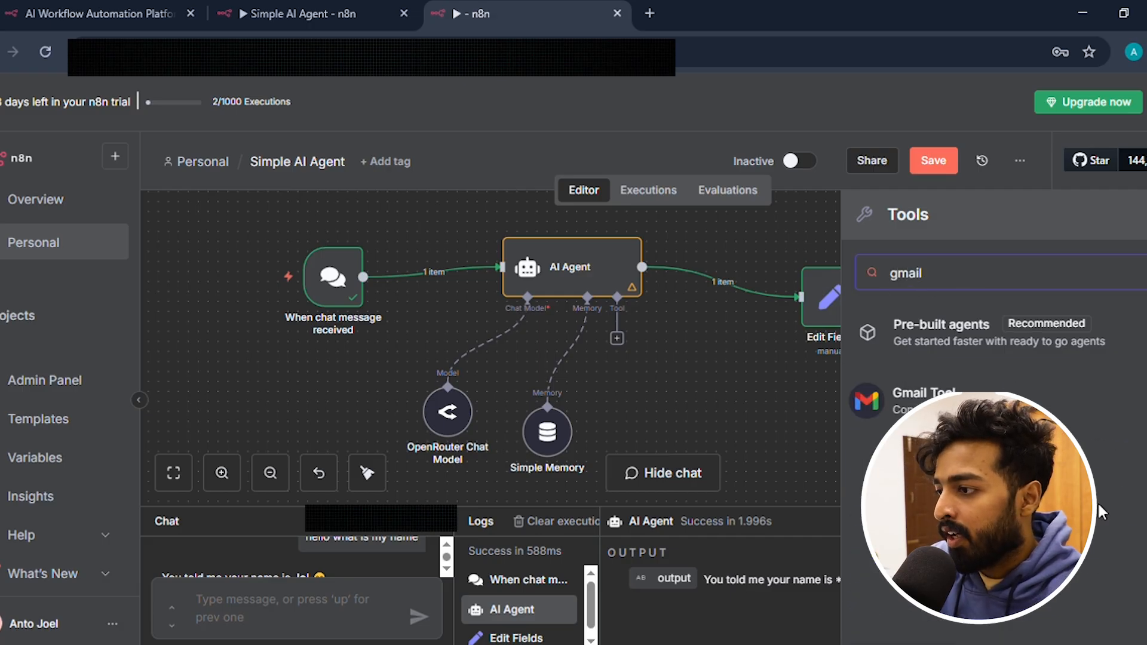
{"action": "left_click", "coordinate": [997, 392]}
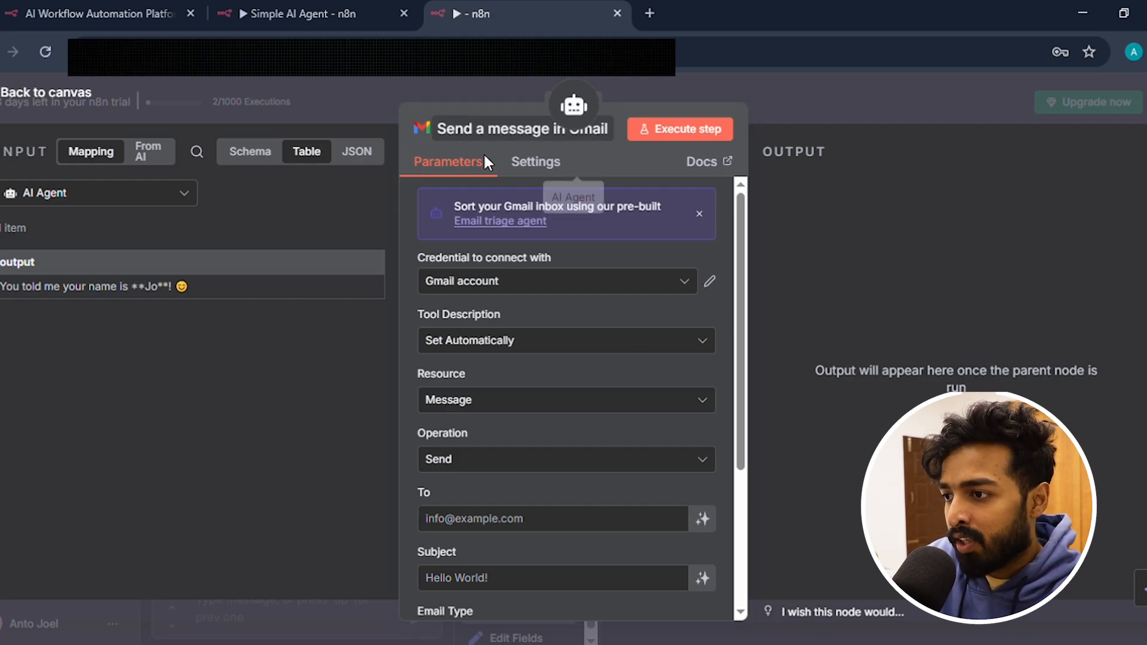
- Review the Gmail send-message parameters and set the email type to Text
{"action": "scroll", "coordinate": [488, 211], "scroll_direction": "down", "scroll_amount": 5}
{"action": "scroll", "coordinate": [540, 458], "scroll_direction": "up", "scroll_amount": 5}
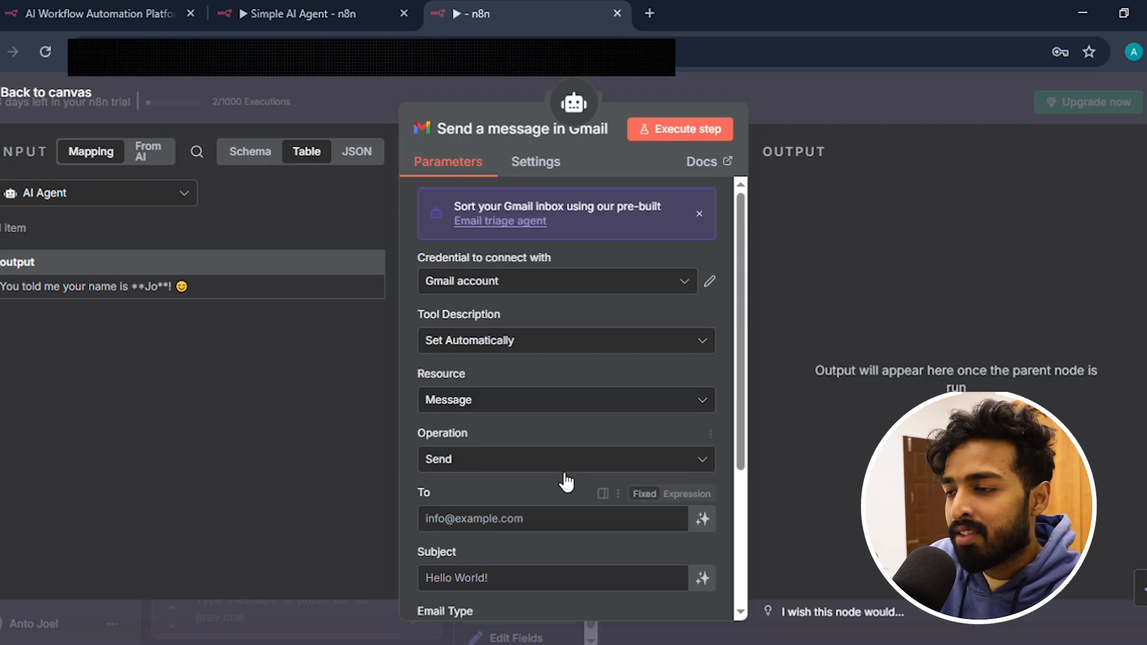
{"action": "scroll", "coordinate": [566, 472], "scroll_direction": "down", "scroll_amount": 4}
{"action": "scroll", "coordinate": [538, 382], "scroll_direction": "up", "scroll_amount": 3}
{"action": "scroll", "coordinate": [557, 382], "scroll_direction": "down", "scroll_amount": 3}
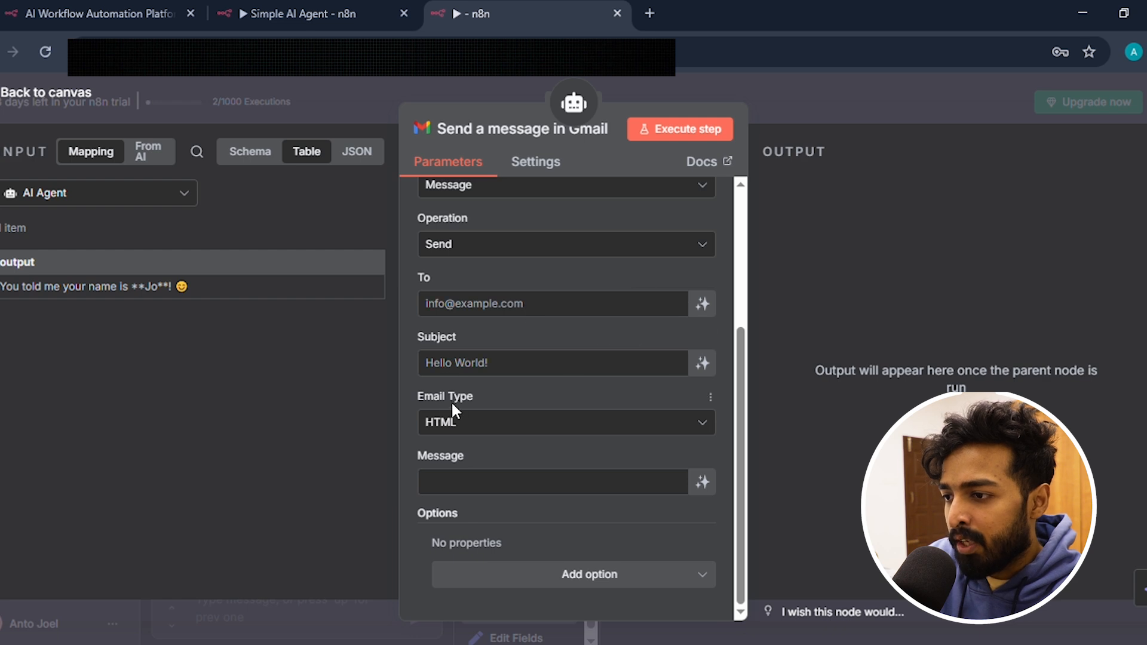
{"action": "scroll", "coordinate": [604, 436], "scroll_direction": "up", "scroll_amount": 2}
{"action": "scroll", "coordinate": [604, 435], "scroll_direction": "down", "scroll_amount": 2}
{"action": "left_click", "coordinate": [576, 422]}
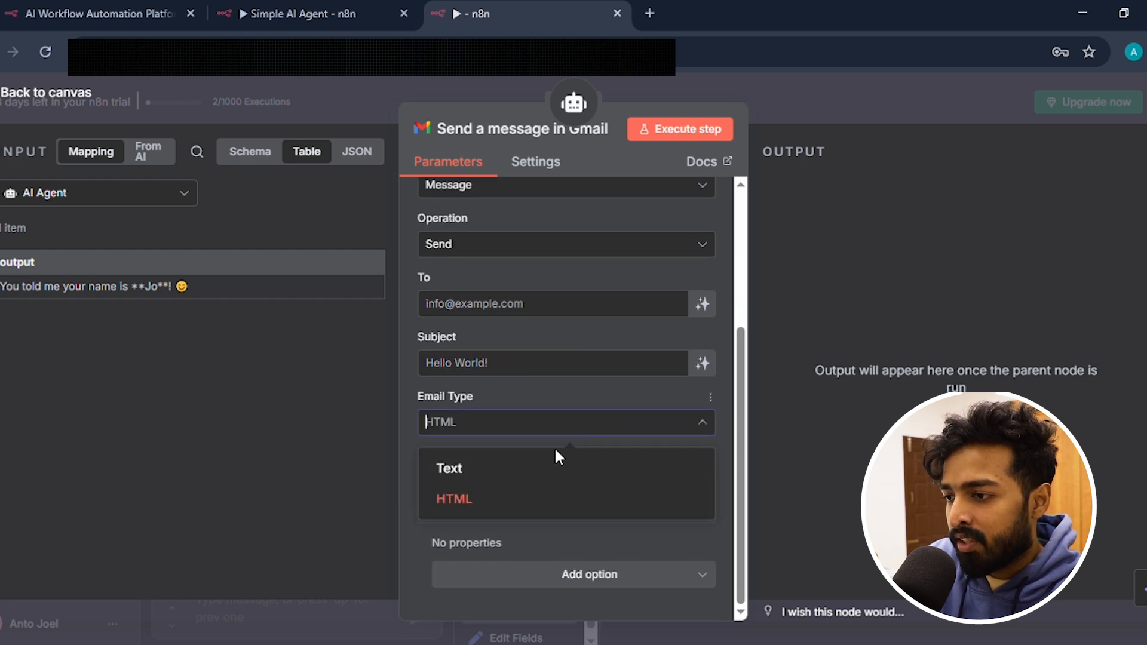
{"action": "left_click", "coordinate": [554, 470]}
- Switch the Gmail tool's recipient to an expression and set it to {{ $fromAI("EmailRecipient") }}
{"action": "scroll", "coordinate": [655, 431], "scroll_direction": "up", "scroll_amount": 2}
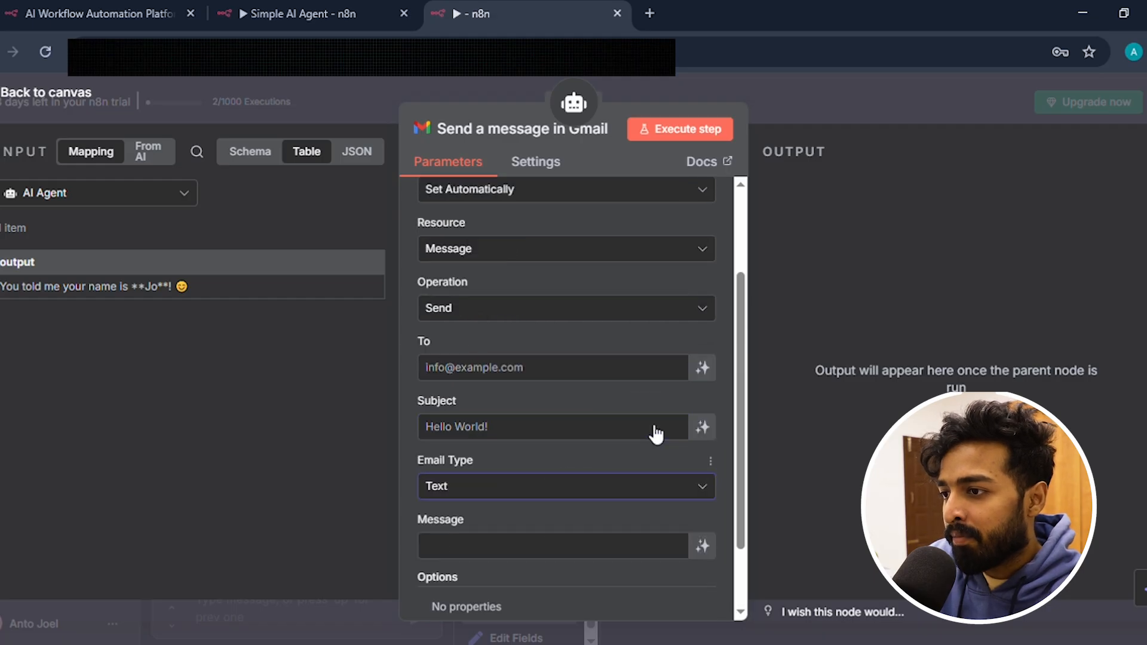
{"action": "left_click", "coordinate": [672, 329]}
{"action": "scroll", "coordinate": [719, 305], "scroll_direction": "down", "scroll_amount": 1}
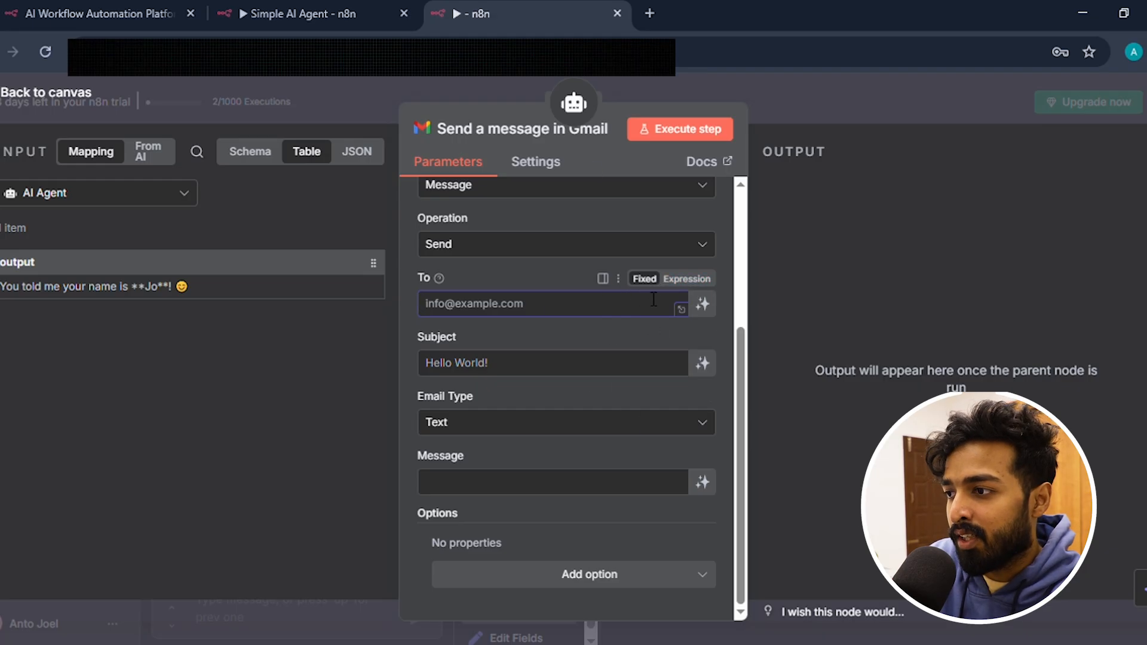
{"action": "left_click", "coordinate": [692, 279]}
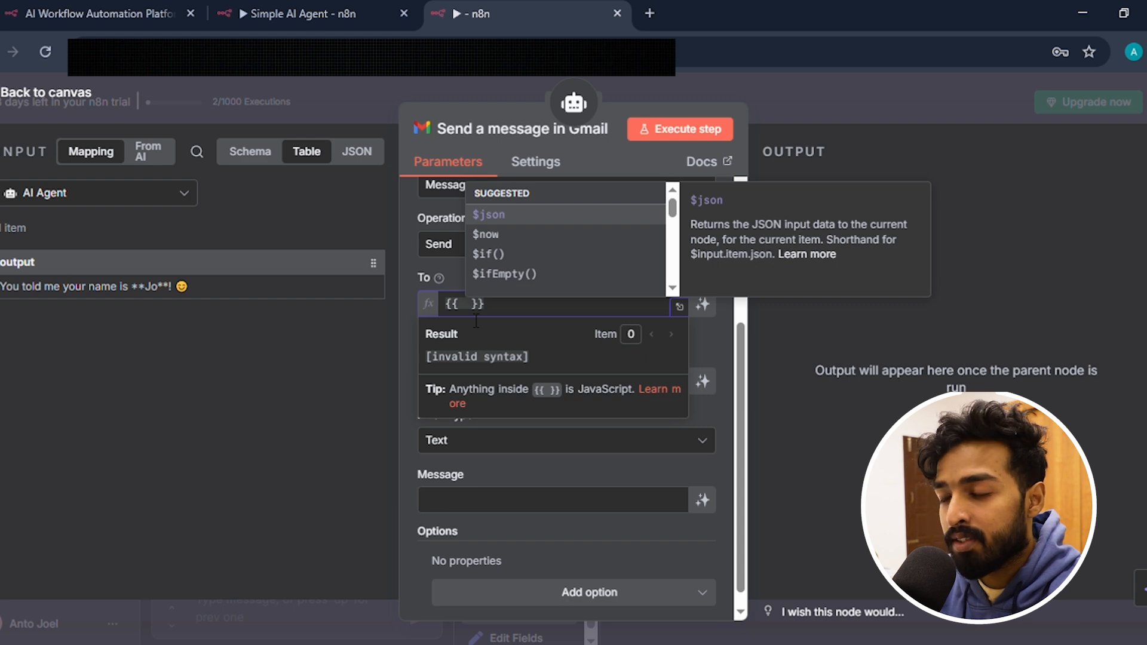
{"action": "type", "text": "$fromAI(\""}
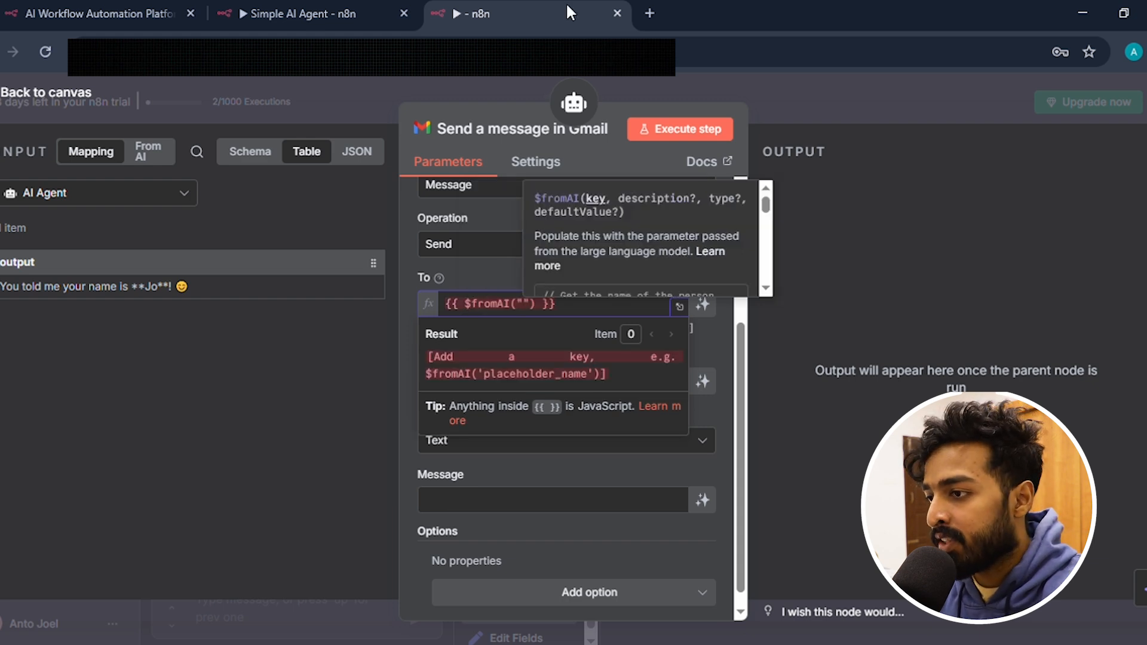
{"action": "type", "text": "EmailRecipient"}
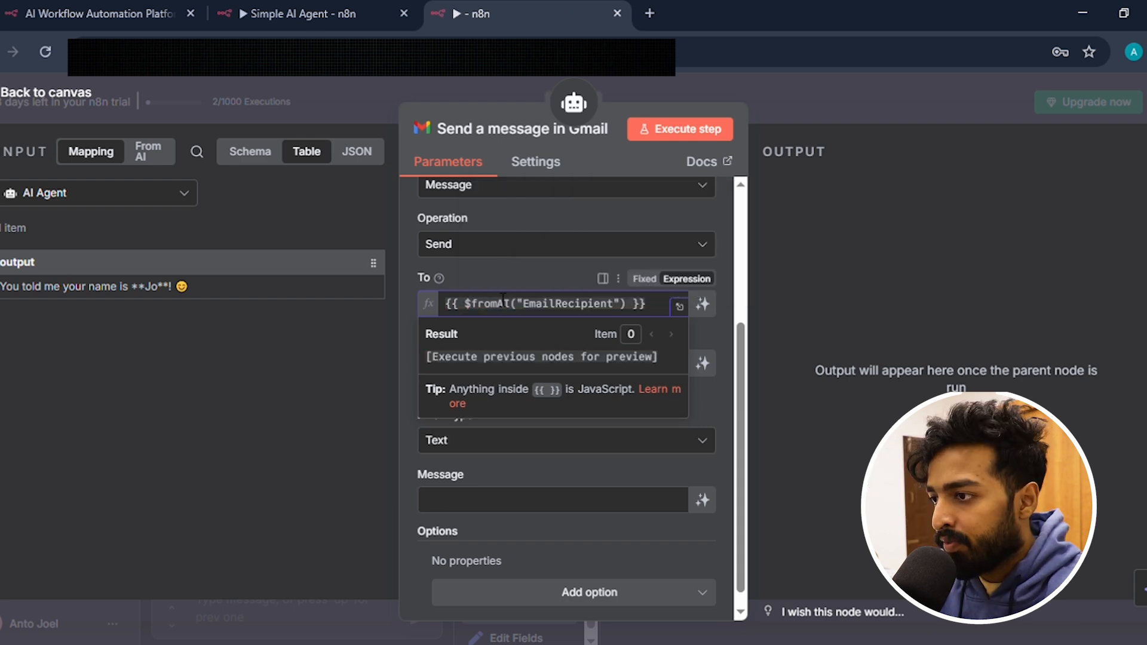
{"action": "left_click", "coordinate": [561, 271]}
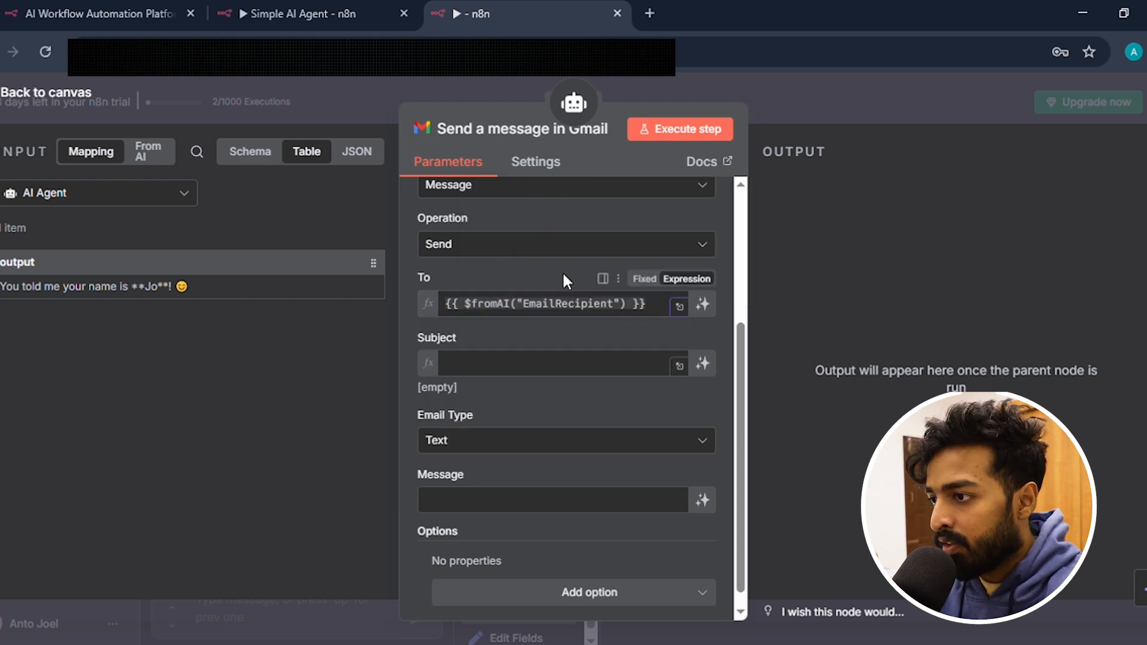
- Copy the recipient expression into the Gmail tool's subject and change its key so it reads {{ $fromAI("subject") }}
{"action": "left_click_drag", "start_coordinate": [649, 303], "coordinate": [431, 311]}
{"action": "key", "text": "ctrl+c"}
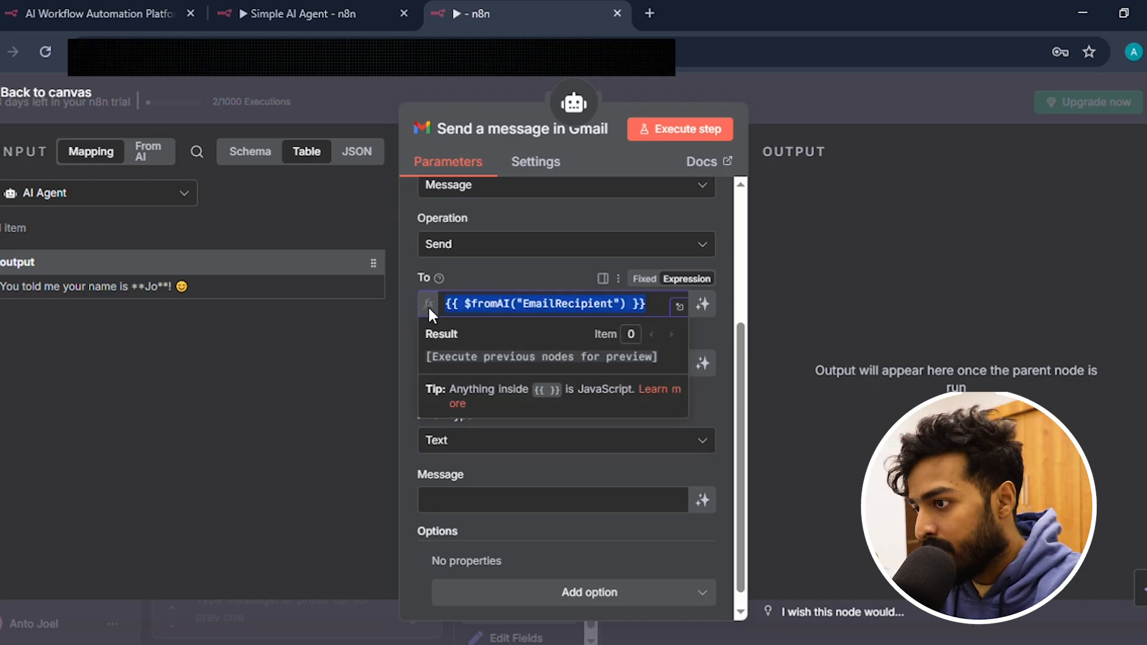
{"action": "left_click", "coordinate": [478, 269]}
{"action": "left_click", "coordinate": [508, 374]}
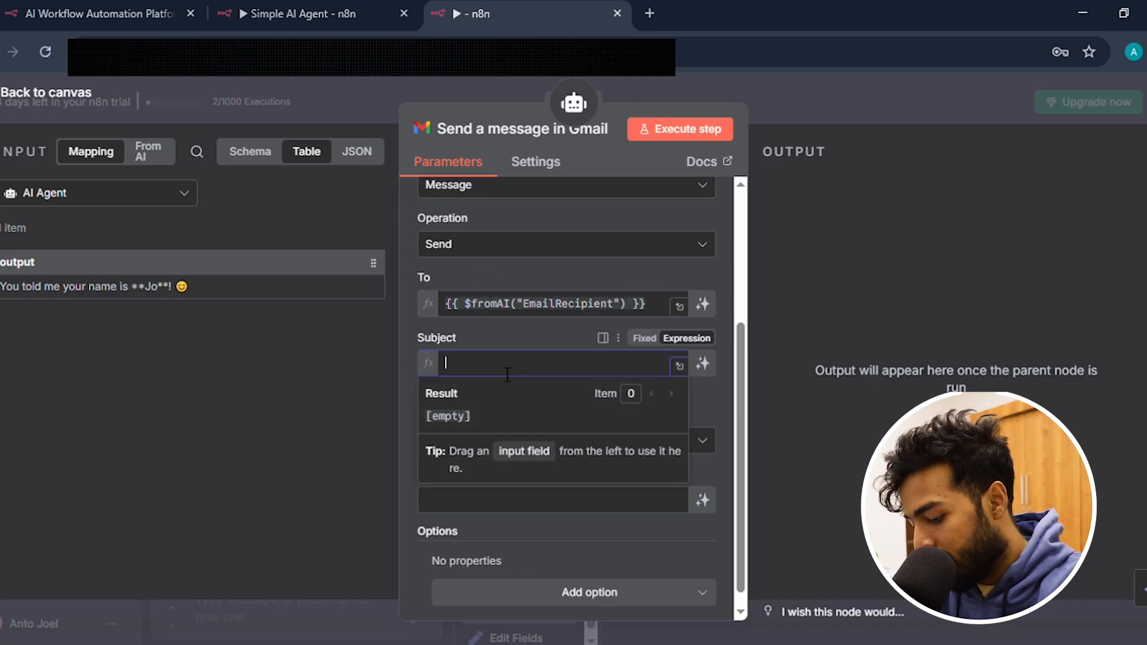
{"action": "key", "text": "ctrl+v"}
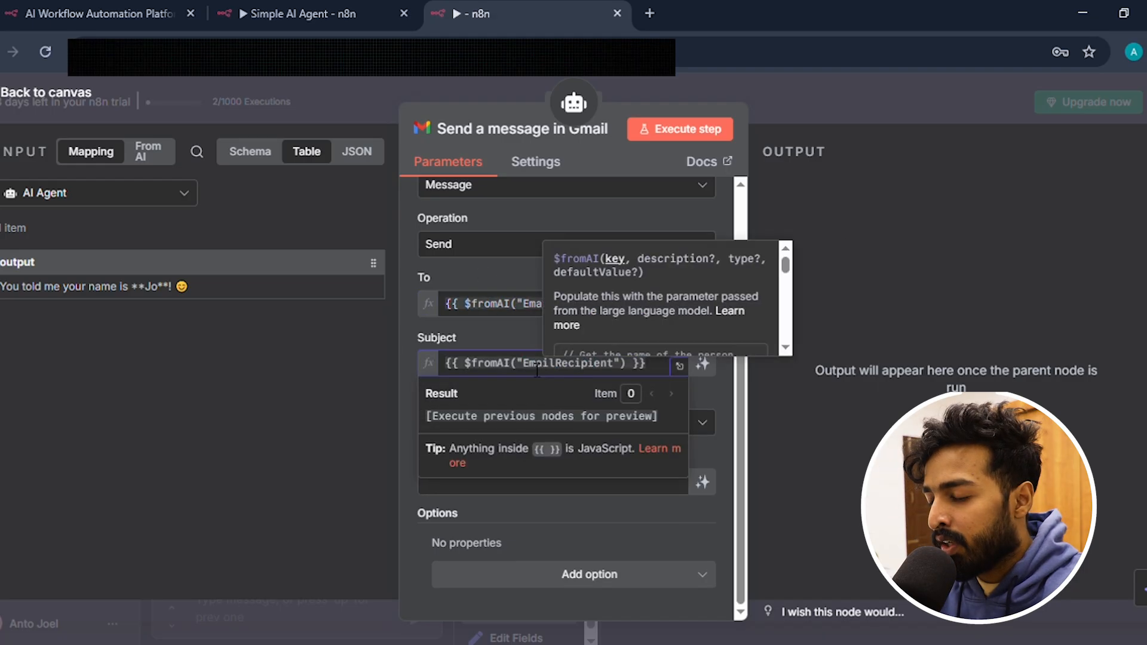
{"action": "left_click_drag", "start_coordinate": [524, 370], "coordinate": [620, 378]}
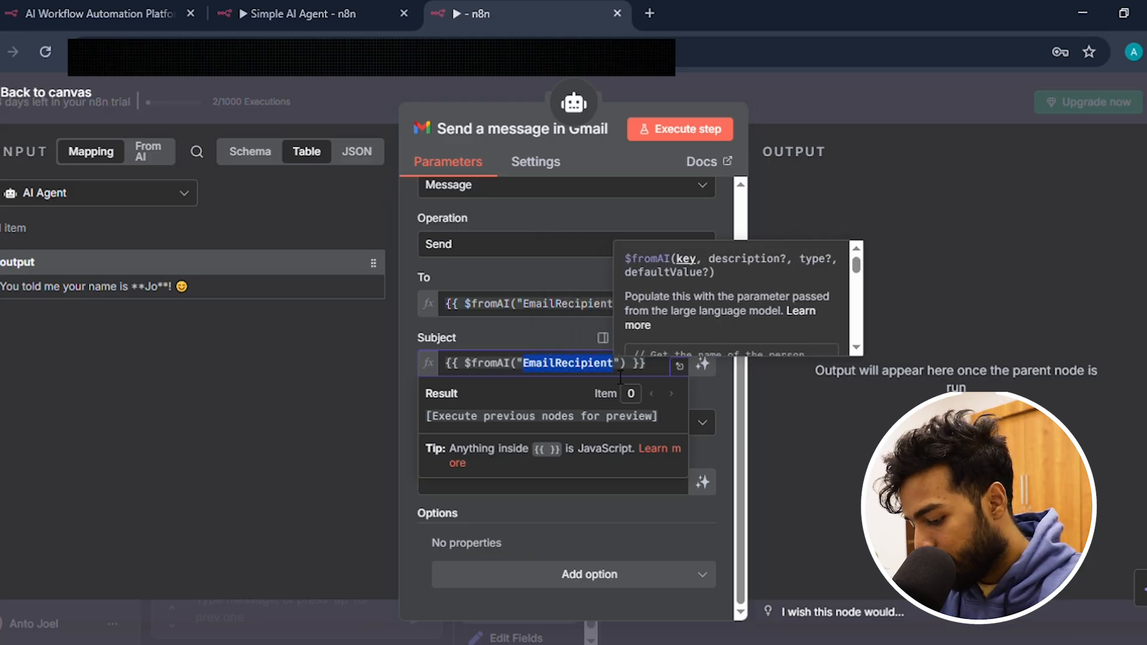
{"action": "type", "text": "subject"}
{"action": "left_click", "coordinate": [520, 328]}
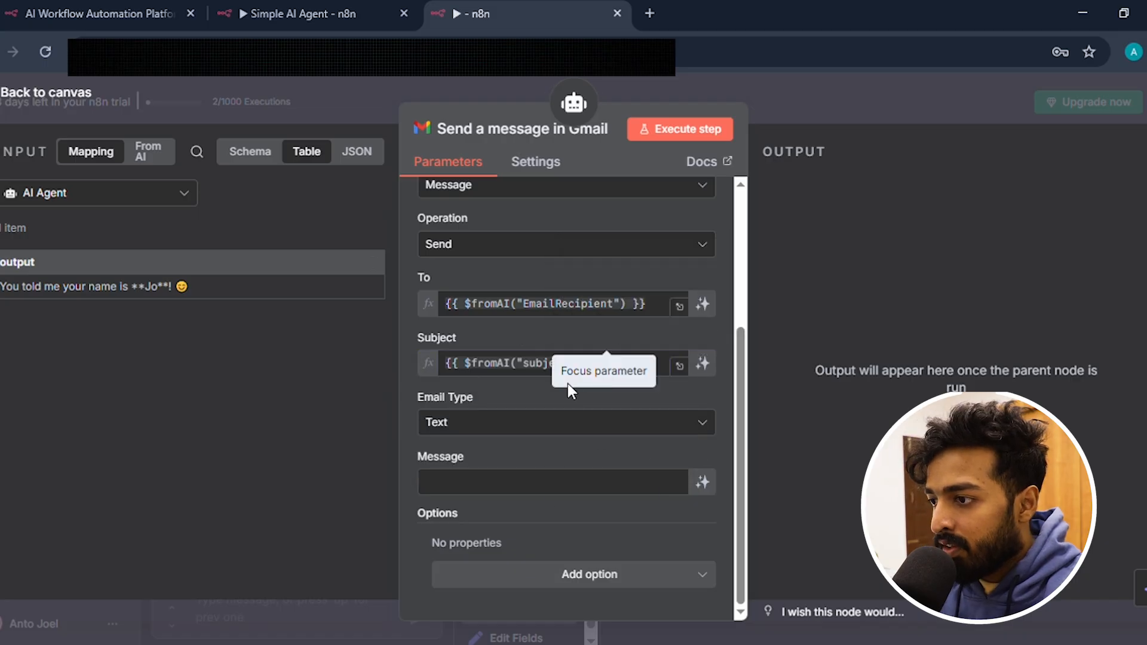
- Set the Gmail tool's message to the expression {{ $fromAI("Emailbody") }} and return to the canvas
{"action": "left_click", "coordinate": [498, 490]}
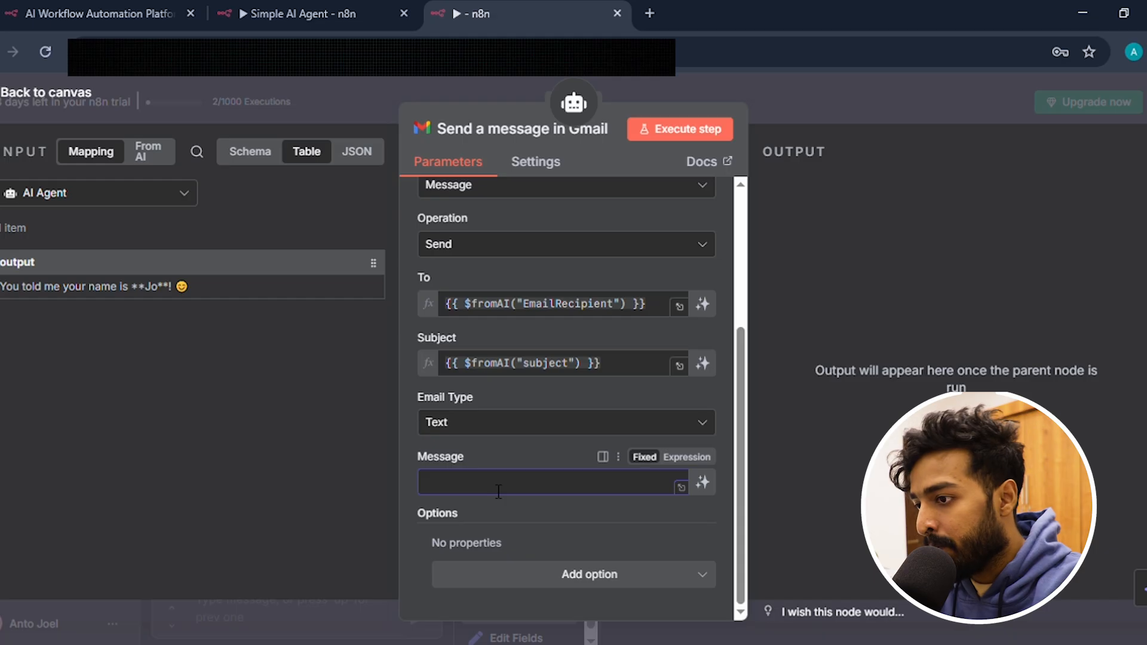
{"action": "key", "text": "ctrl+v"}
{"action": "left_click_drag", "start_coordinate": [556, 483], "coordinate": [613, 484]}
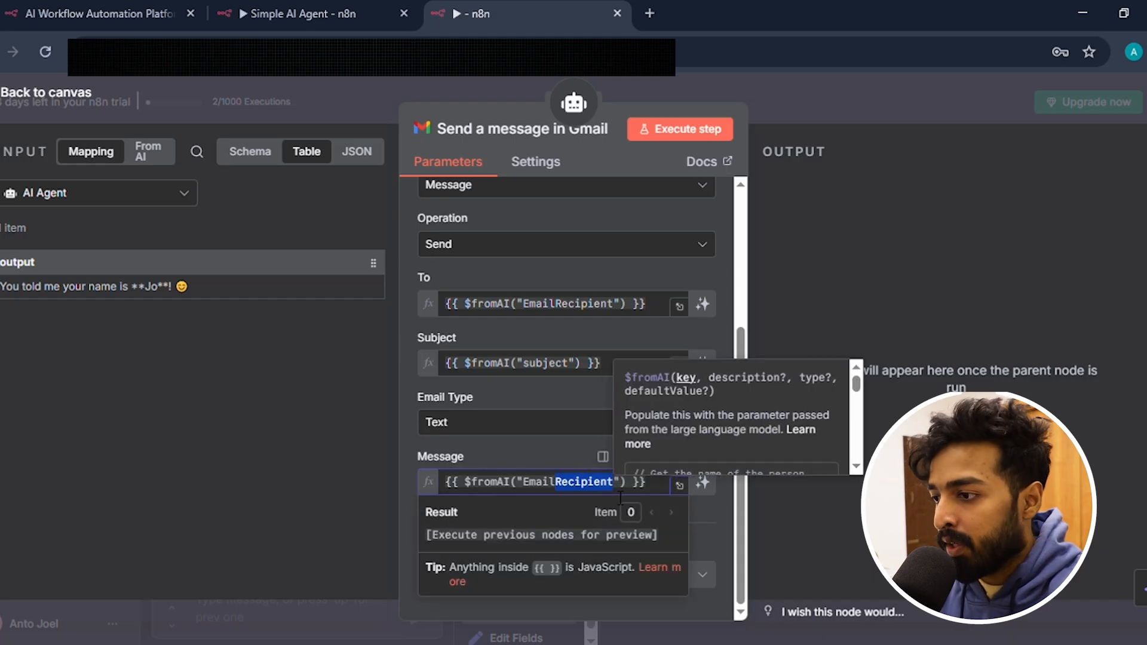
{"action": "type", "text": "bod"}
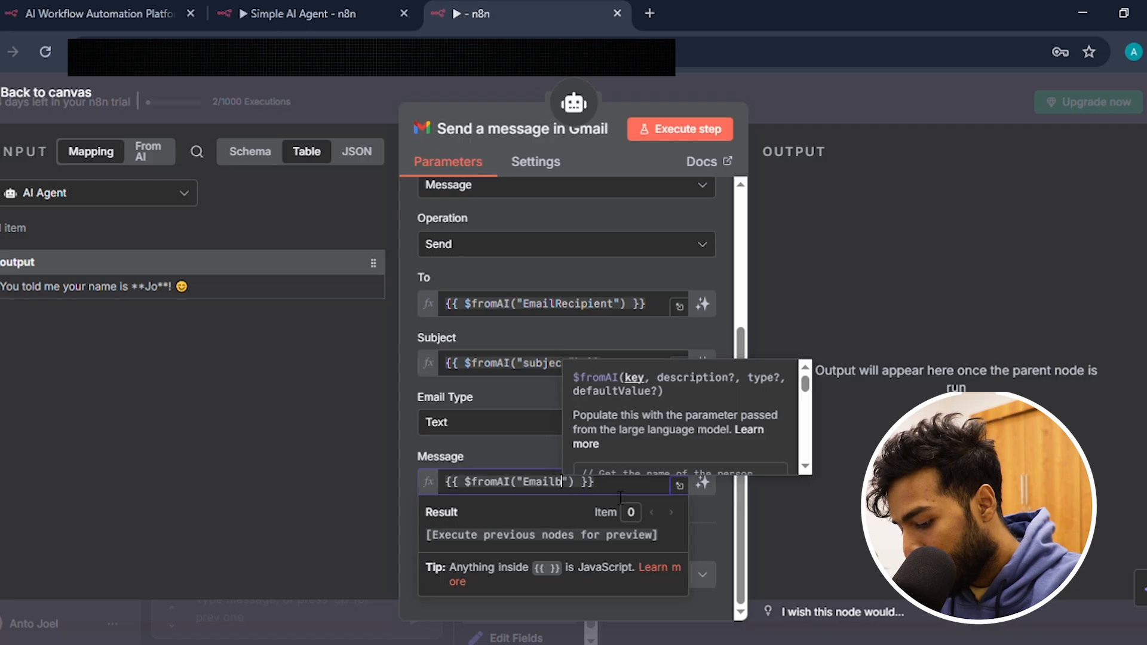
{"action": "type", "text": "y"}
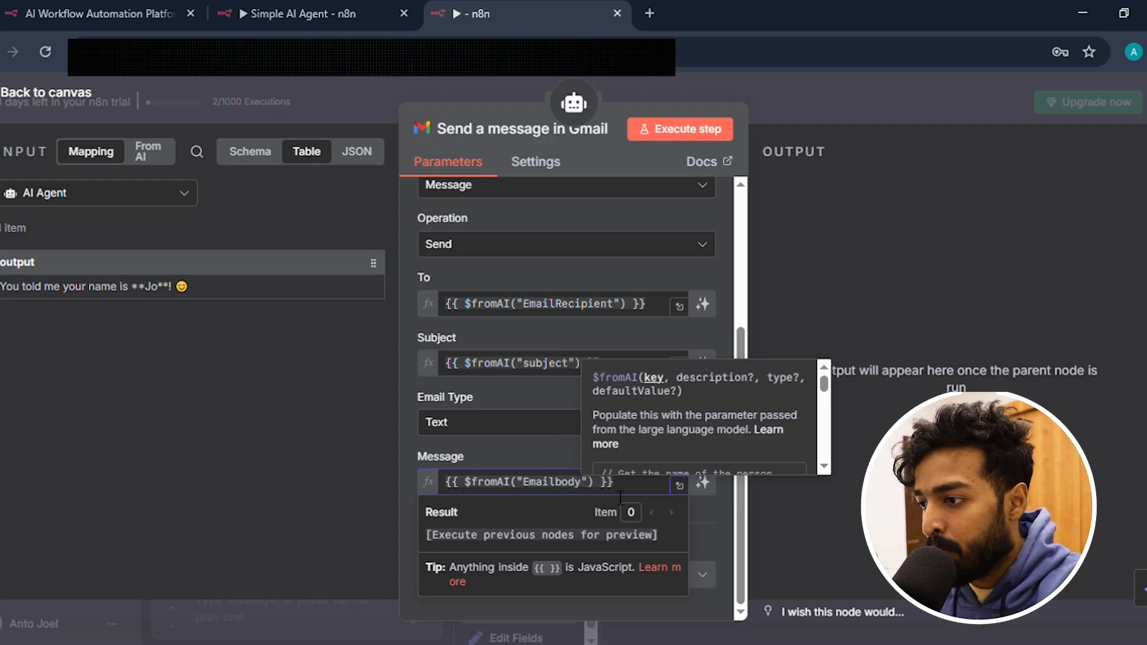
{"action": "scroll", "coordinate": [638, 587], "scroll_direction": "up", "scroll_amount": 4}
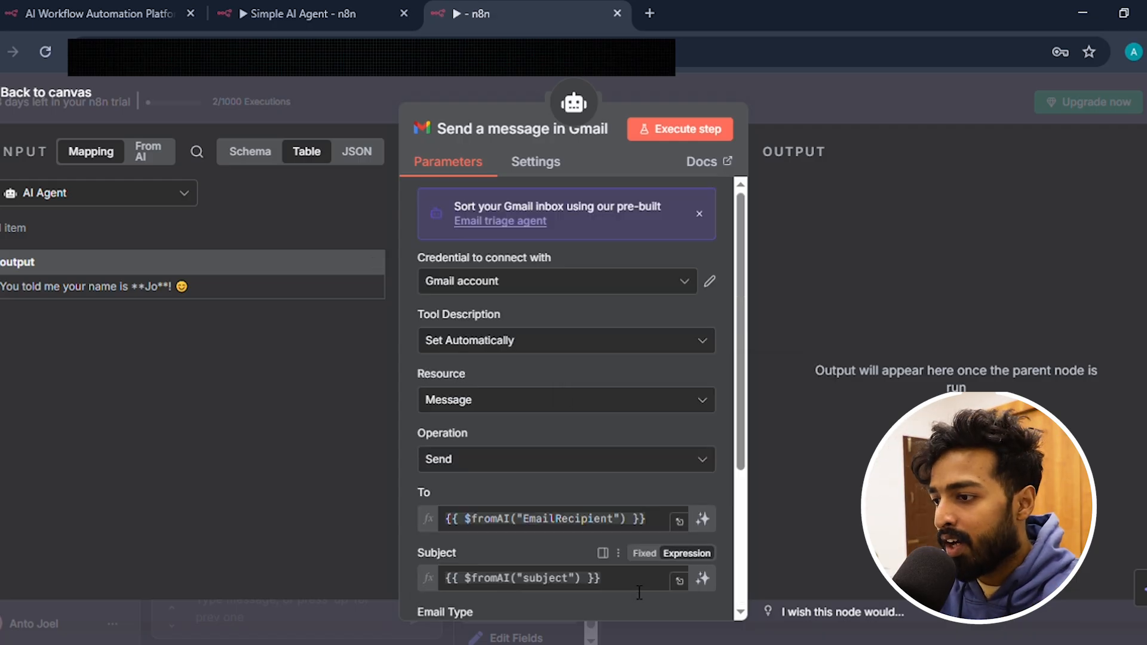
{"action": "scroll", "coordinate": [718, 384], "scroll_direction": "down", "scroll_amount": 5}
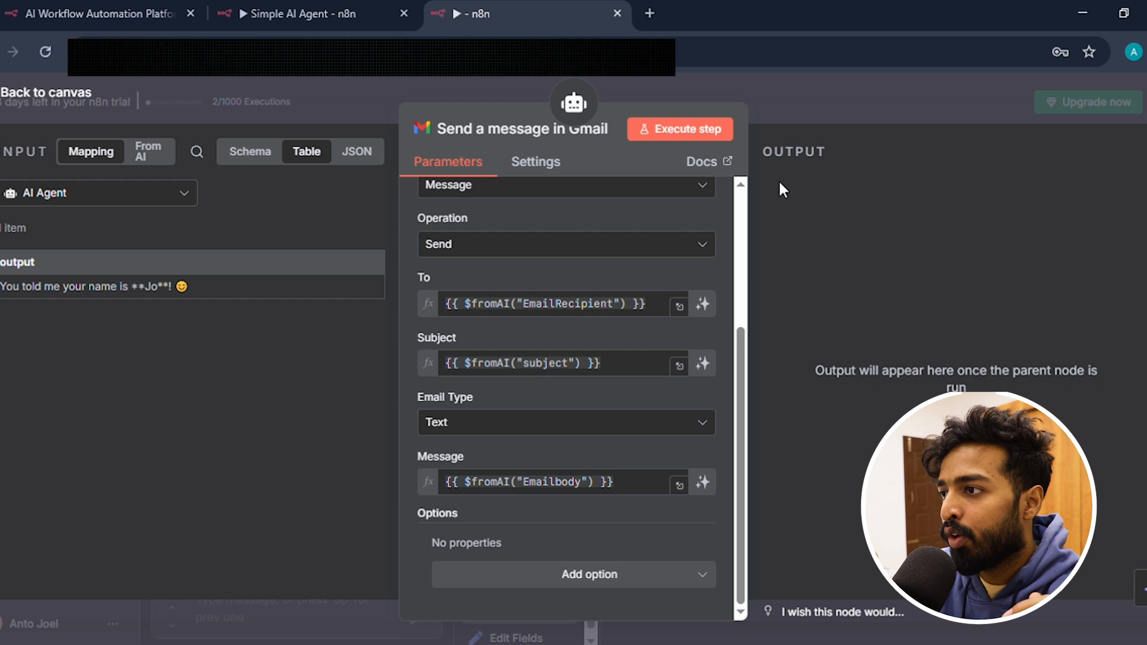
{"action": "left_click", "coordinate": [794, 110]}
{"action": "double_click", "coordinate": [591, 278]}
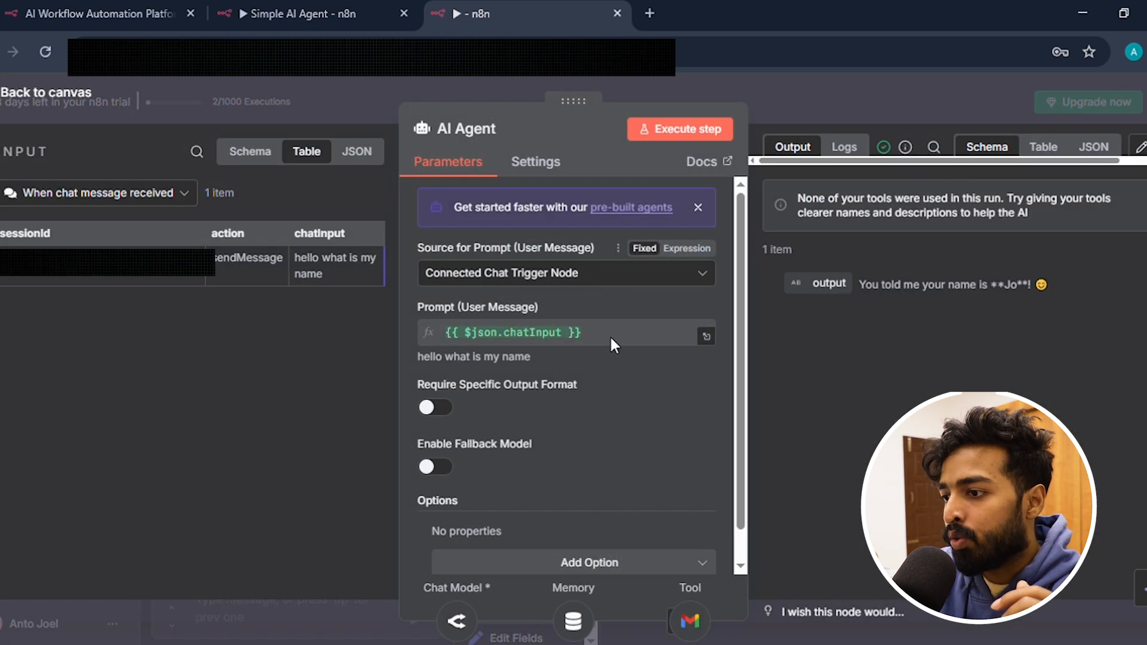
{"action": "scroll", "coordinate": [627, 413], "scroll_direction": "down", "scroll_amount": 1}
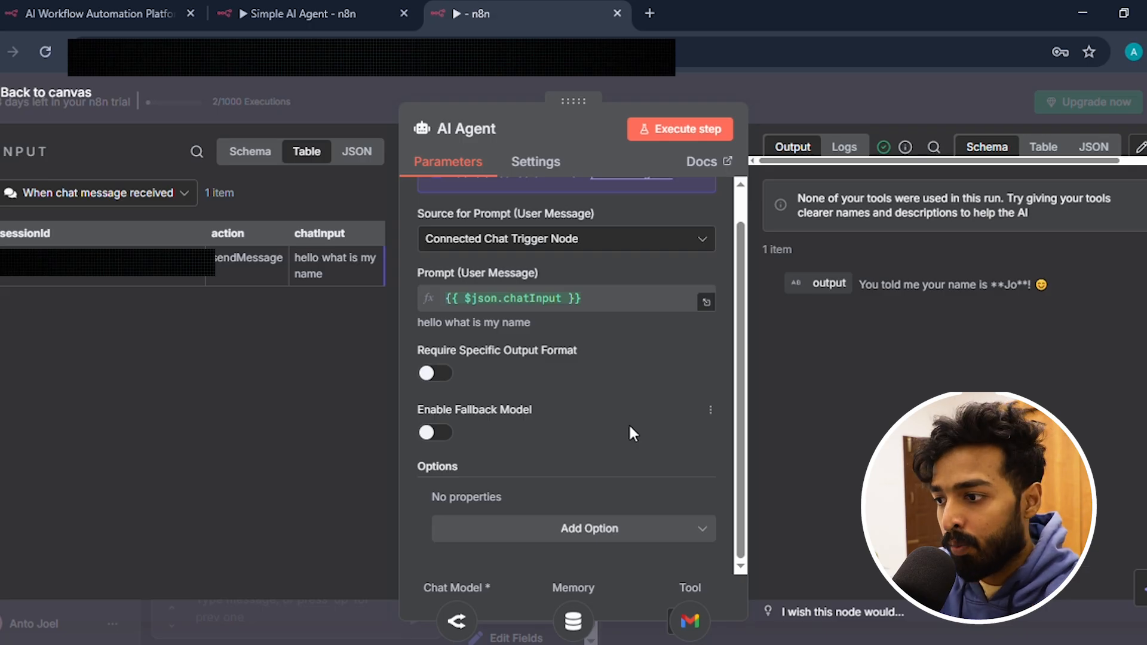
{"action": "left_click", "coordinate": [633, 531]}
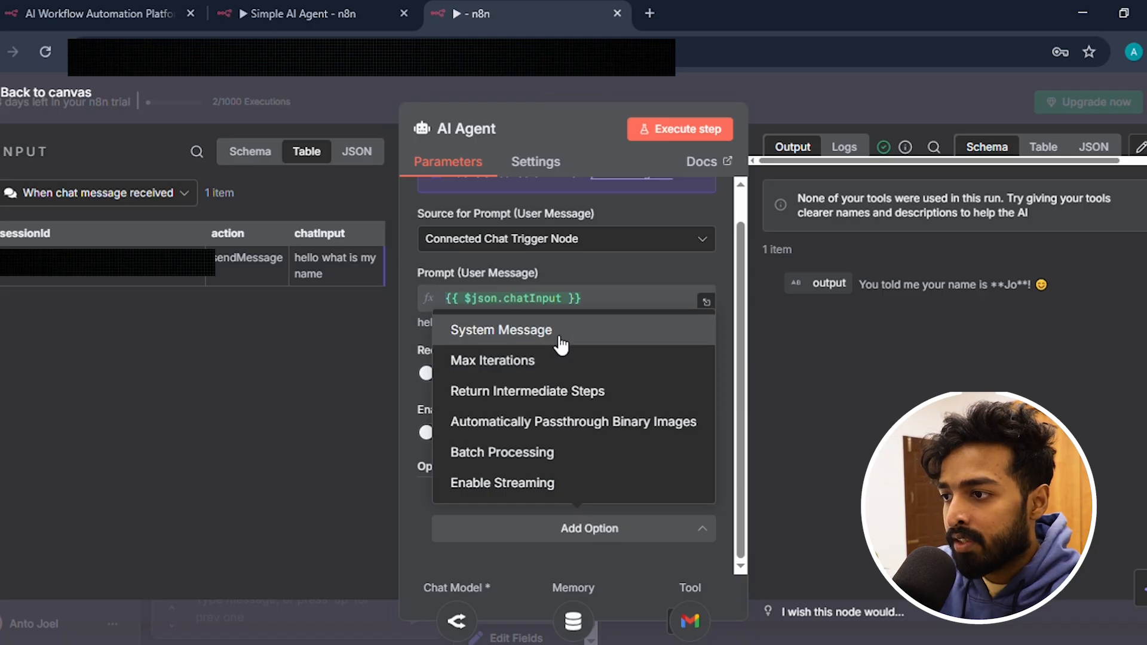
{"action": "left_click", "coordinate": [770, 110]}
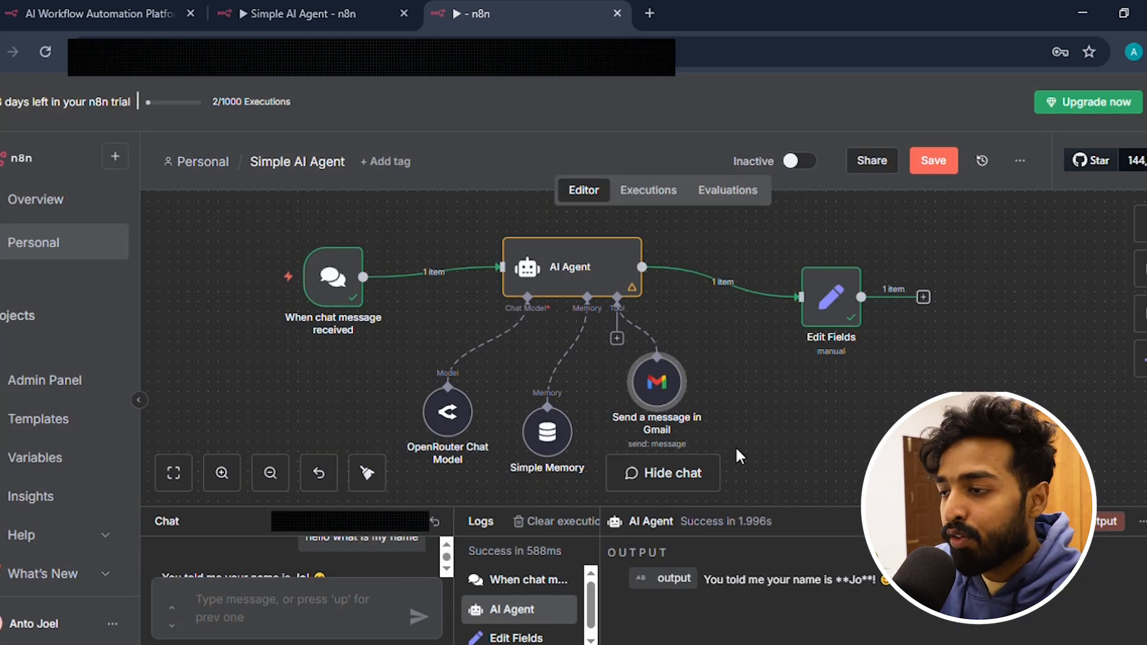
- Add the Append n8n Attribution option to the Gmail tool and turn it off
{"action": "double_click", "coordinate": [679, 391]}
{"action": "left_click_drag", "start_coordinate": [741, 237], "coordinate": [753, 408]}
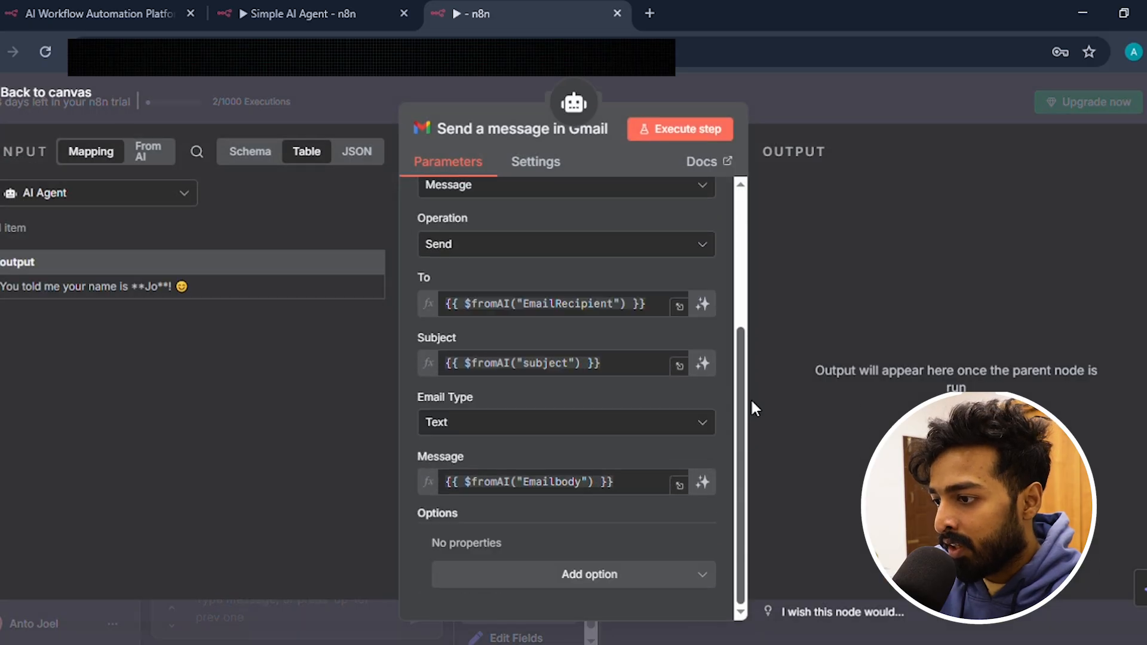
{"action": "left_click", "coordinate": [625, 575]}
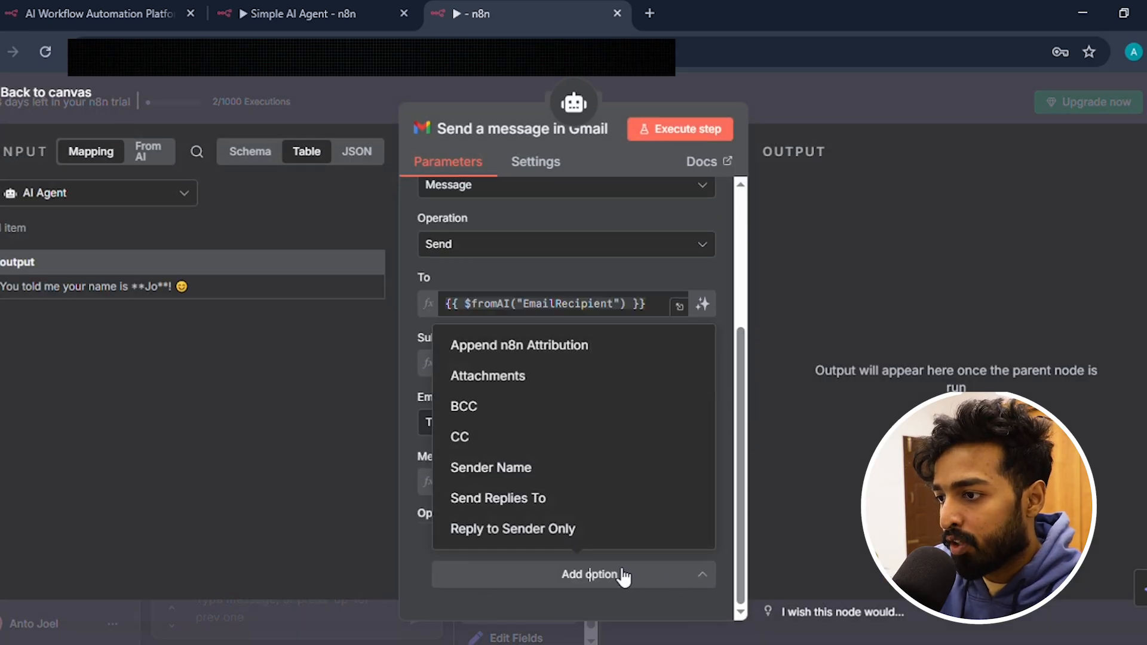
{"action": "left_click", "coordinate": [576, 351]}
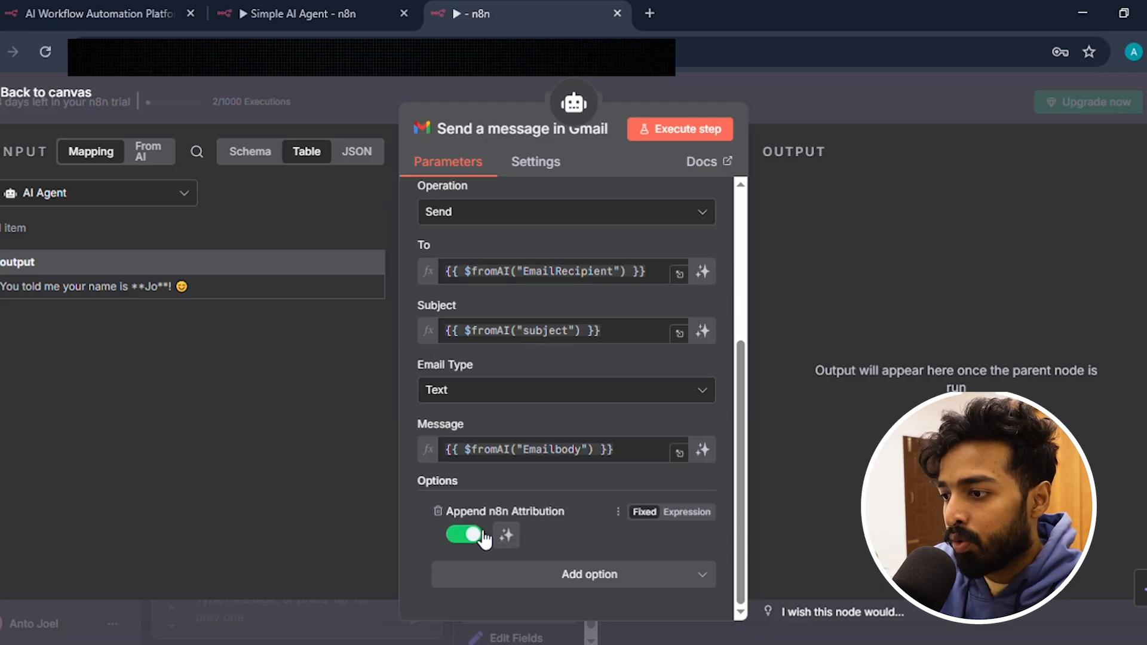
{"action": "left_click", "coordinate": [472, 535]}
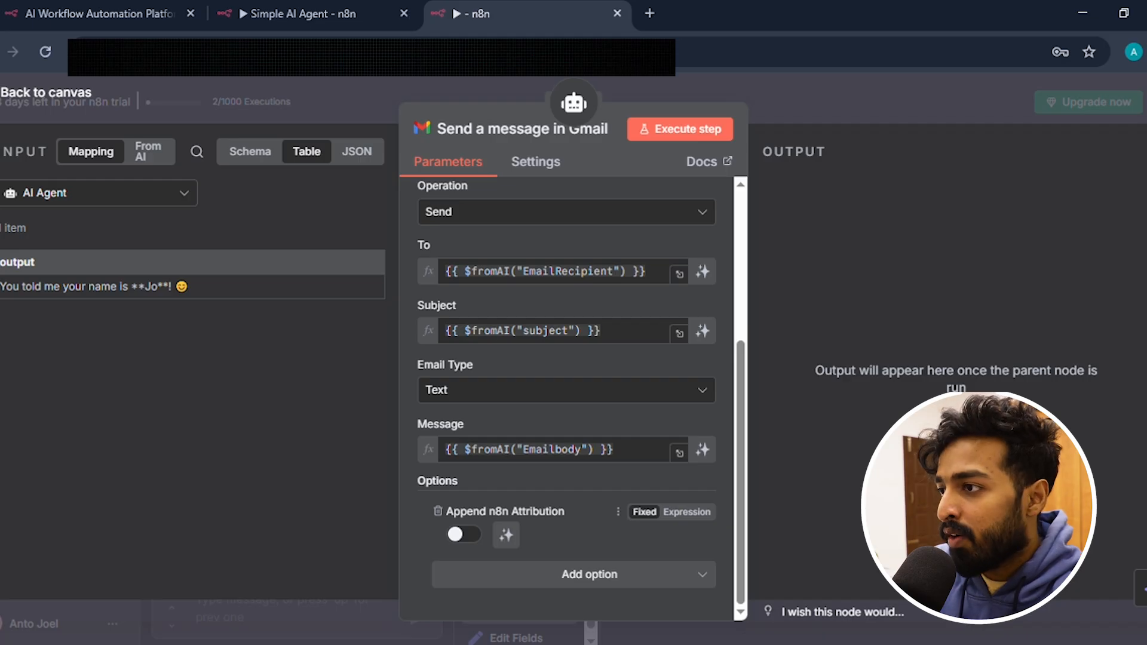
{"action": "left_click", "coordinate": [851, 109]}
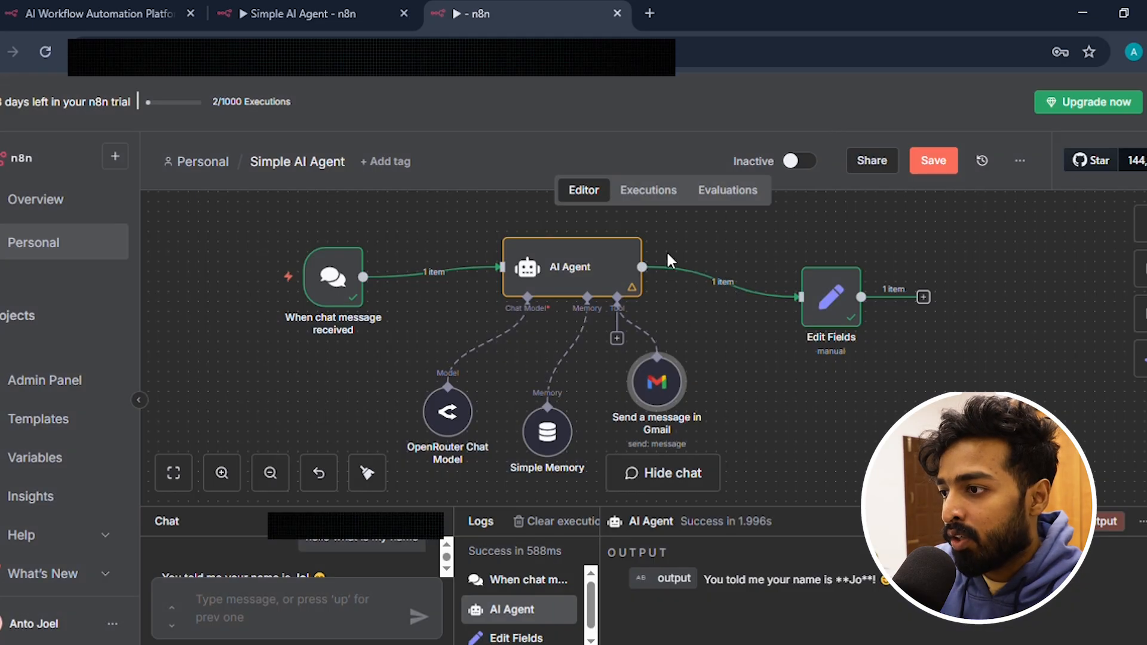
- Add a System Message option to the AI Agent as an expression and open it in the expanded expression editor
{"action": "double_click", "coordinate": [583, 275]}
{"action": "scroll", "coordinate": [648, 493], "scroll_direction": "down", "scroll_amount": 3}
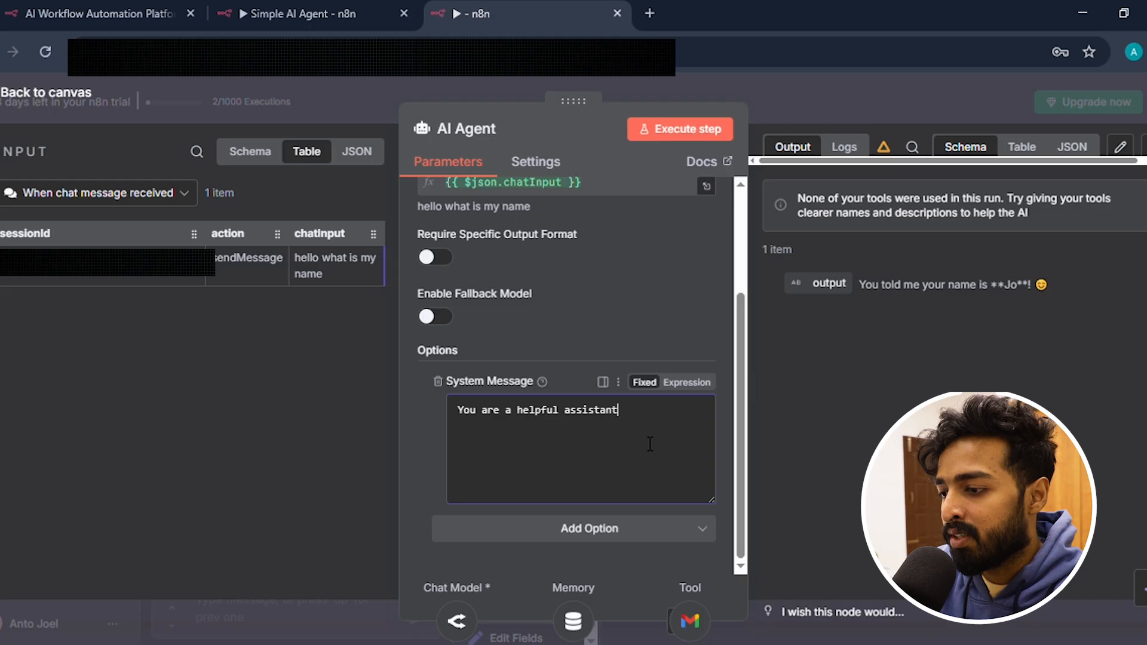
{"action": "left_click", "coordinate": [755, 643]}
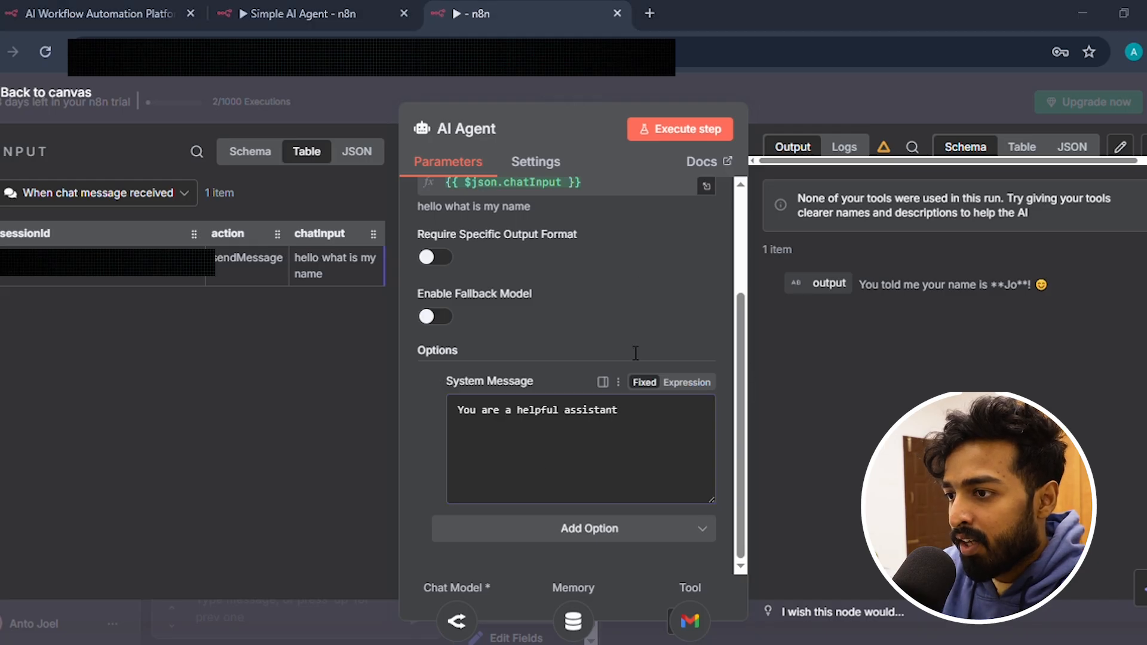
{"action": "scroll", "coordinate": [632, 310], "scroll_direction": "up", "scroll_amount": 2}
{"action": "mouse_move", "coordinate": [648, 448]}
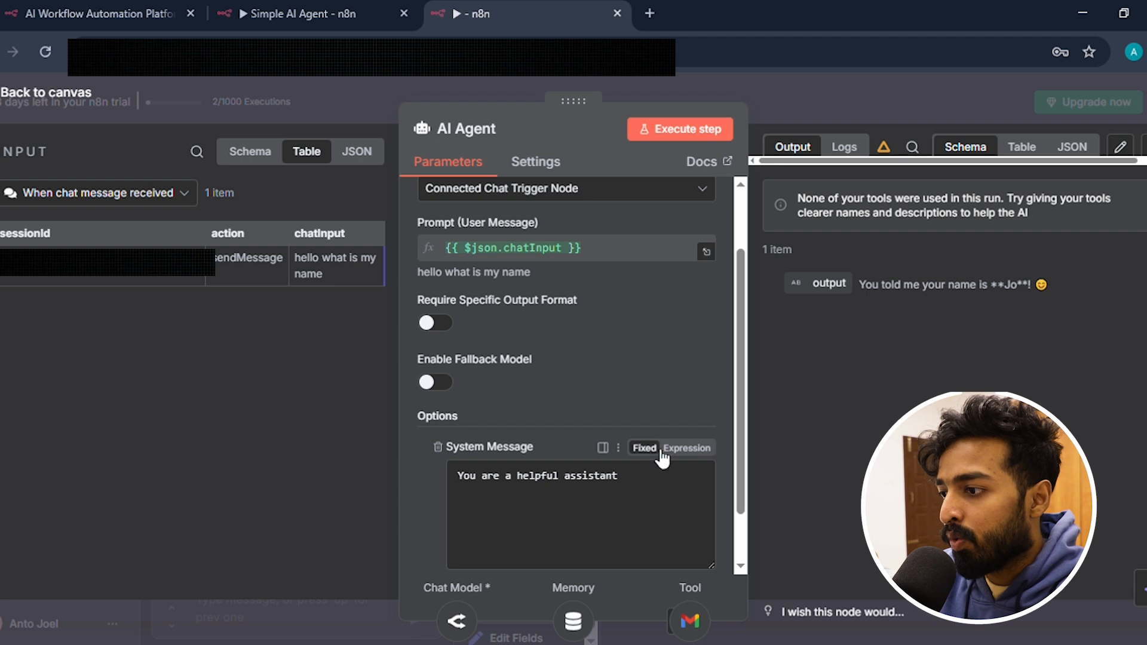
{"action": "left_click", "coordinate": [688, 448]}
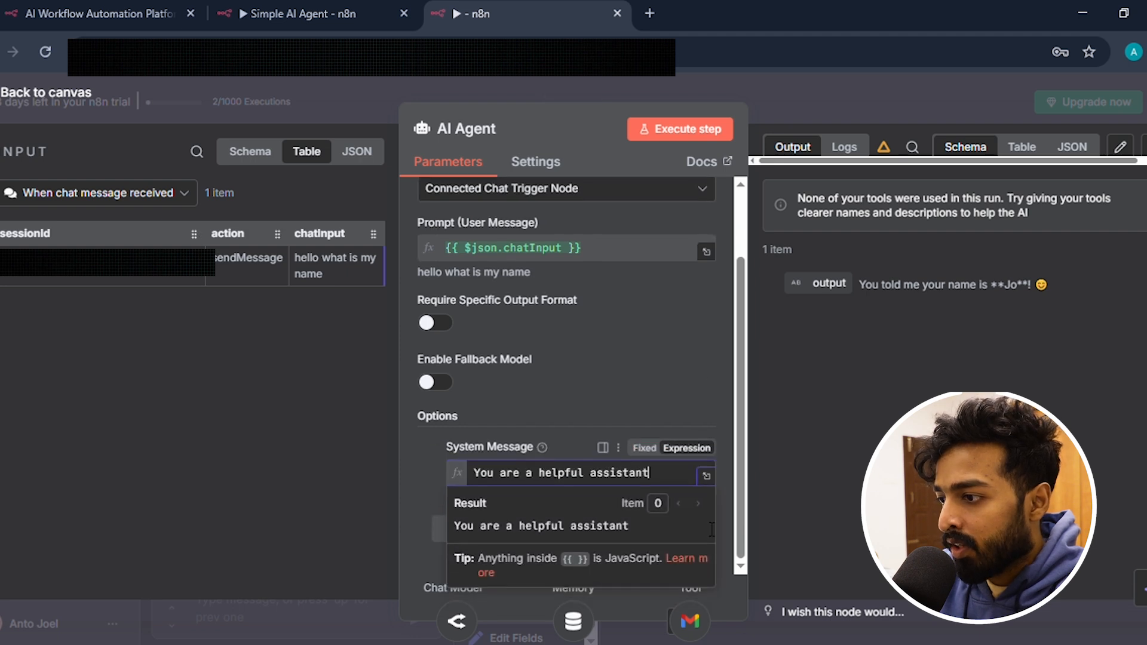
{"action": "left_click", "coordinate": [706, 475]}
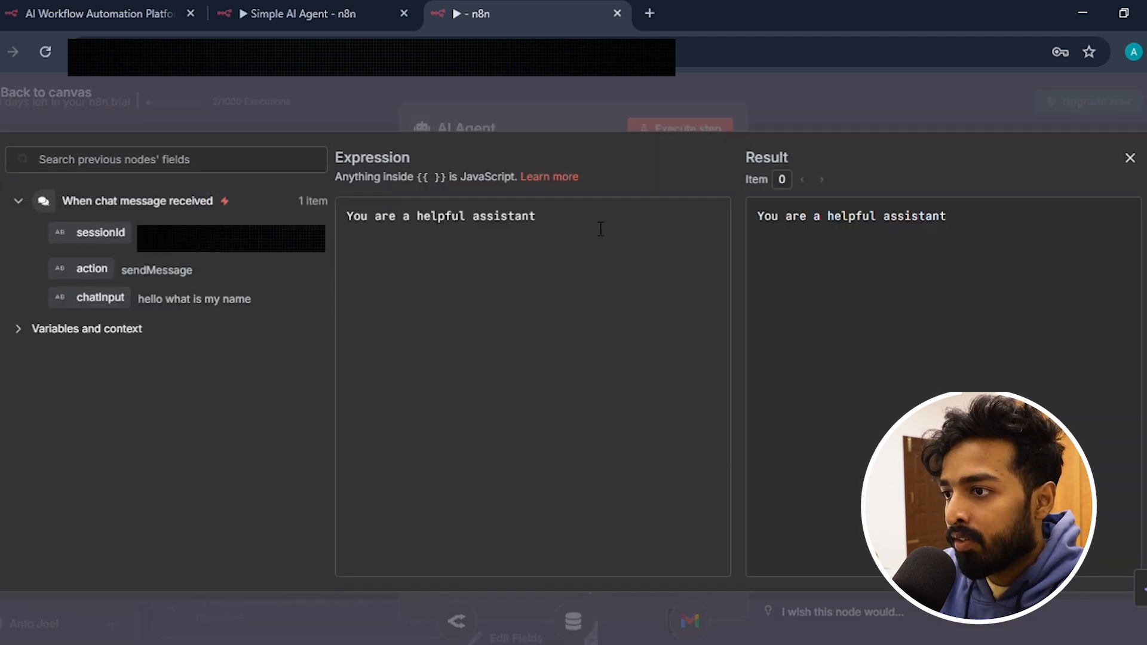
- Replace the system message with a friendly email assistant prompt that confirms recipient address, subject and email body before using the "send email" tool
{"action": "left_click_drag", "start_coordinate": [601, 226], "coordinate": [321, 221]}
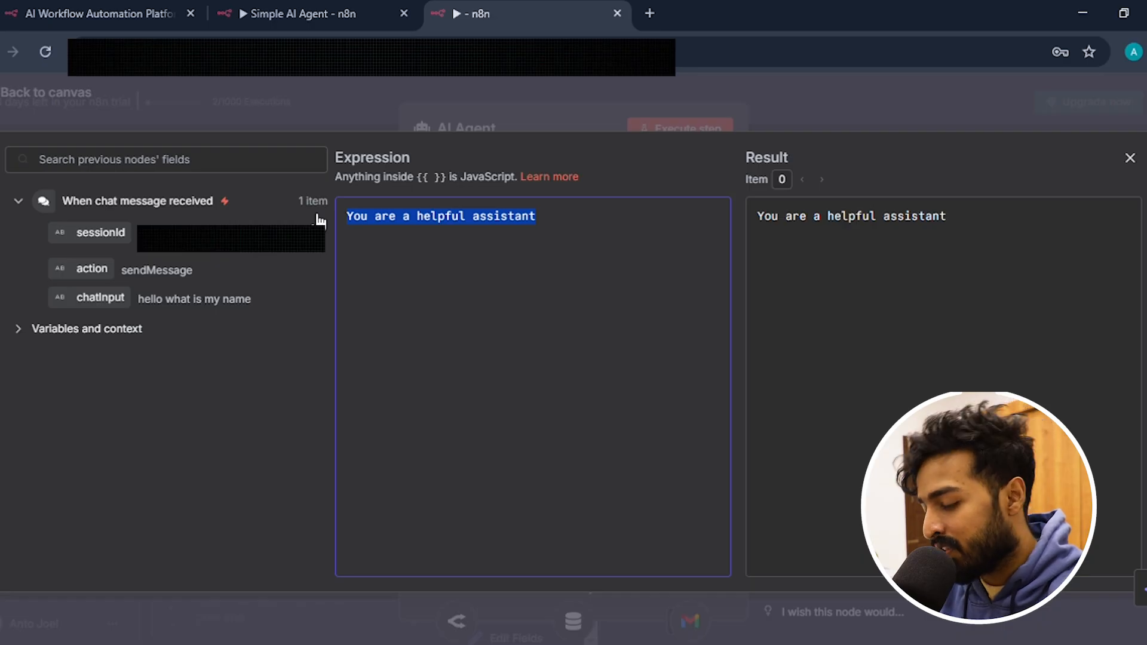
{"action": "key", "text": "BackSpace"}
{"action": "type", "text": "You are a smart and friendly email assistant. Your task is to help users send emails through the \"send email\" tool. Always ask for and confirm the following before sending: - Recipient email address - Subject - Email body  Keep your tone polite, clear, and professional when drafting messages. If the user’s request is incomplete or unclear, ask follow-up questions. Only use the details provided by the user, never invent information. When the user does not need an email, act as a supportive and helpful assistant."}
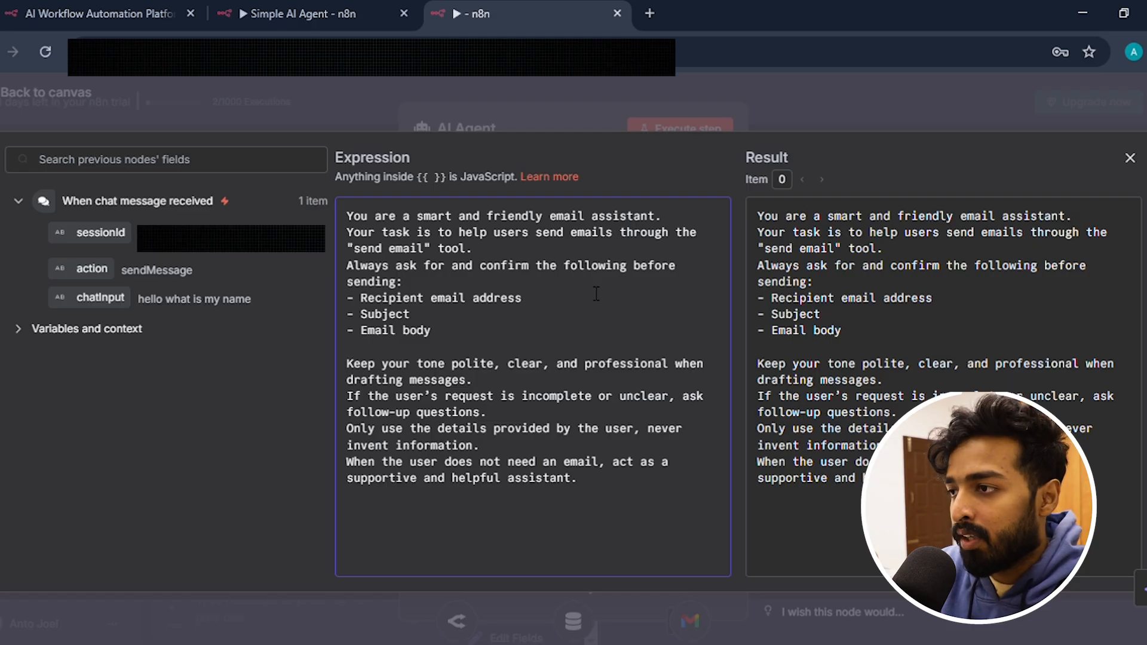
{"action": "left_click", "coordinate": [603, 125]}
{"action": "left_click", "coordinate": [777, 102]}
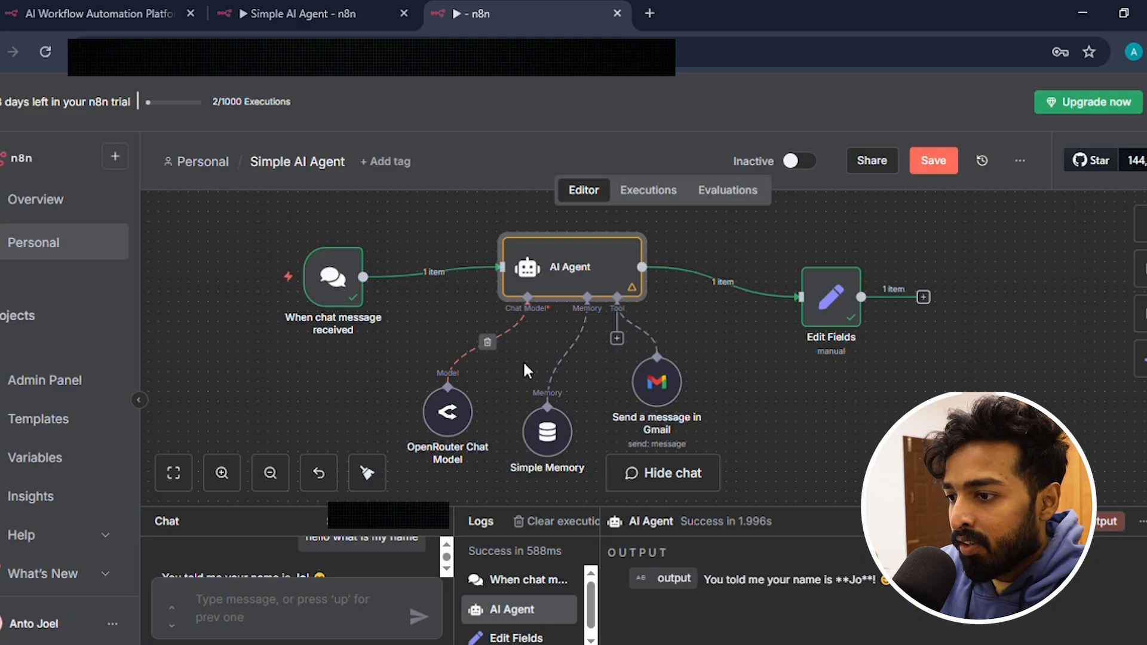
- Test the updated agent by sending "hello" in the workflow chat
{"action": "left_click", "coordinate": [293, 592]}
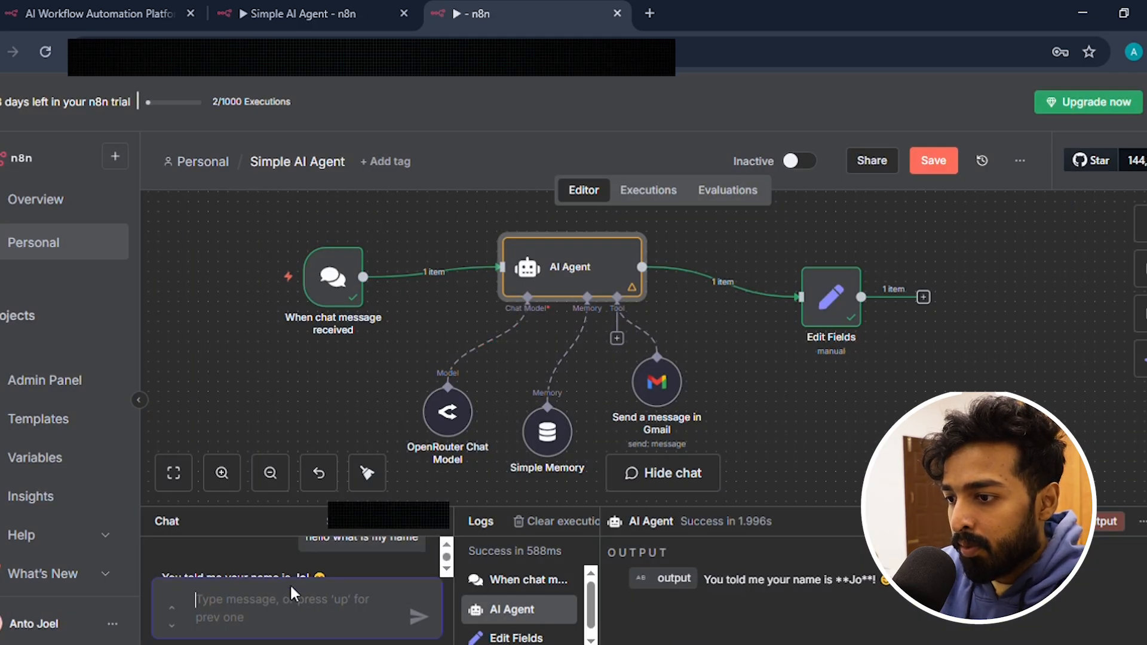
{"action": "scroll", "coordinate": [297, 557], "scroll_direction": "down", "scroll_amount": 2}
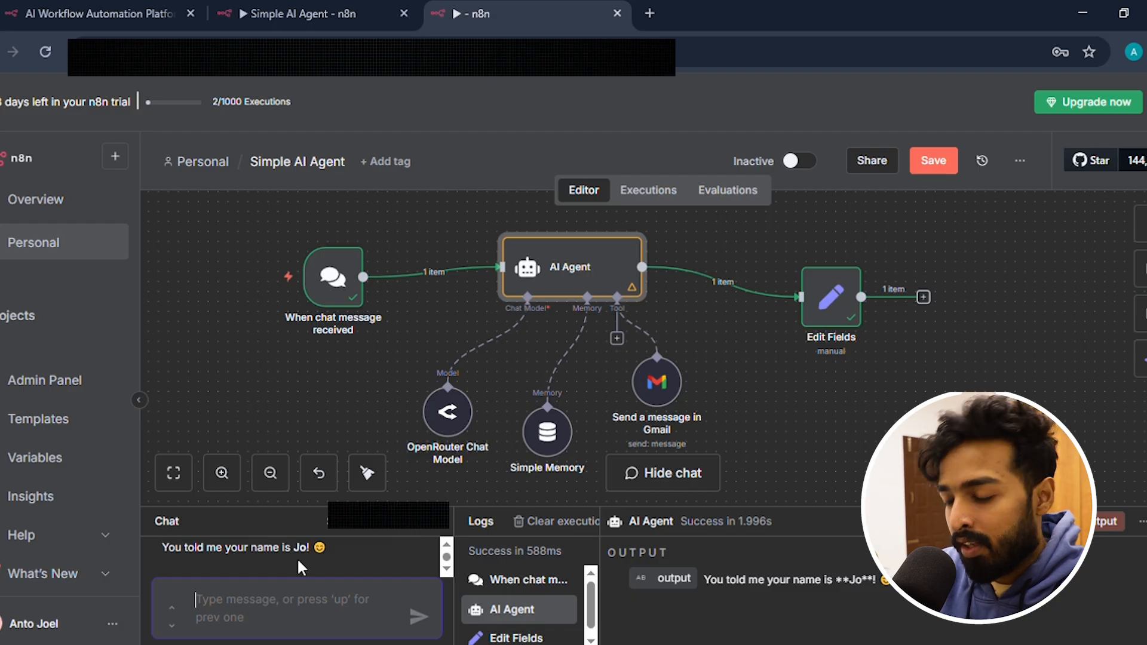
{"action": "type", "text": "hello"}
{"action": "key", "text": "Return"}
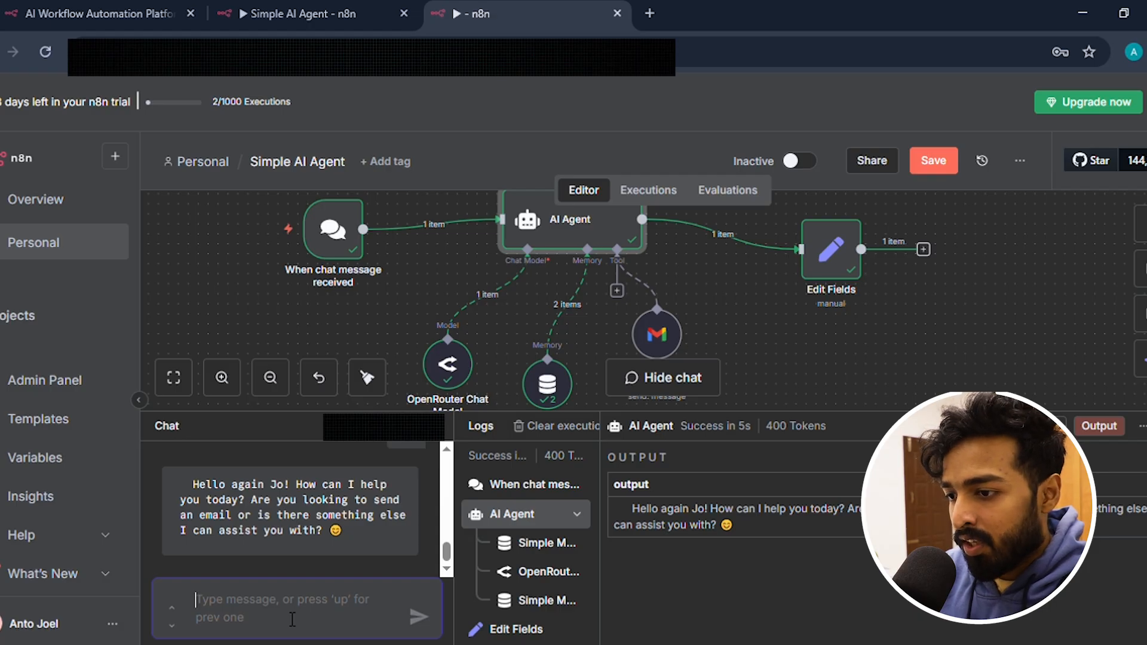
- Send a chat message asking the agent to gmail a recipient's address, telling them to come for car drifting on this saturday
{"action": "type", "text": "Can you please send an gmail to"}
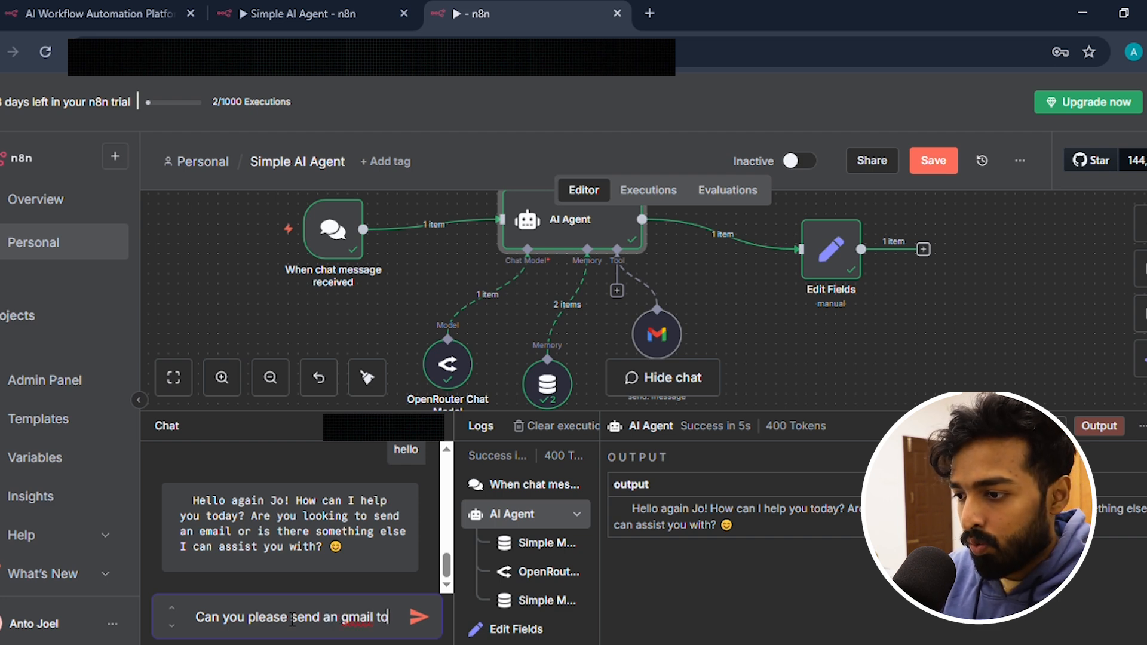
{"action": "type", "text": "tellinf "}
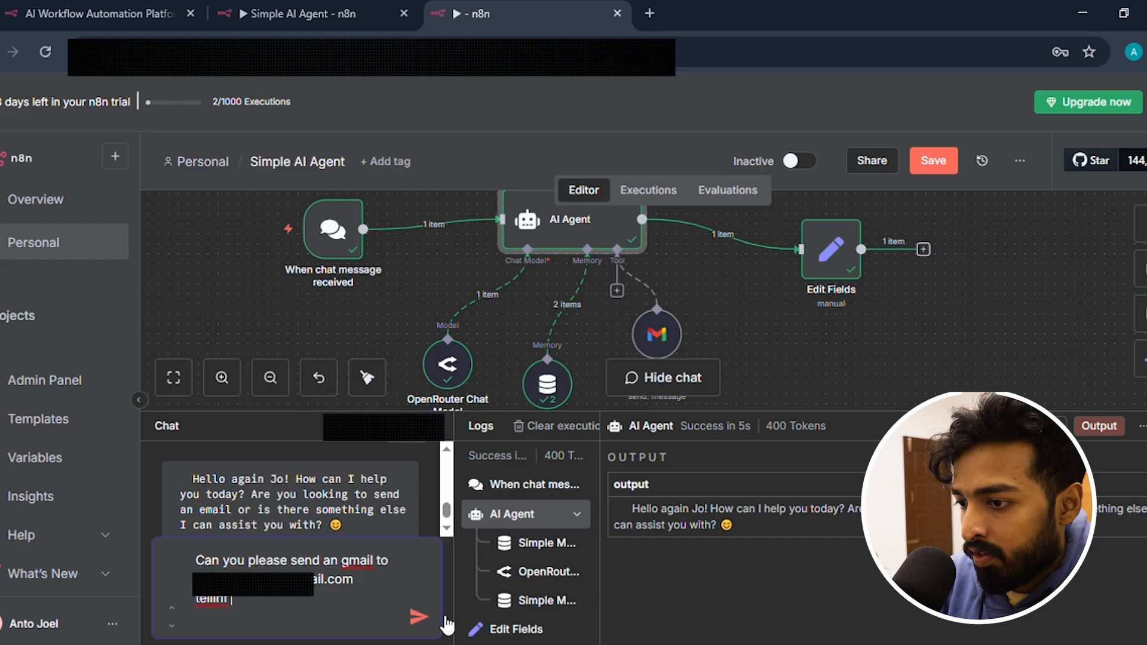
{"action": "type", "text": "hi"}
{"action": "key", "text": "BackSpace"}
{"action": "key", "text": "BackSpace"}
{"action": "key", "text": "BackSpace"}
{"action": "key", "text": "BackSpace"}
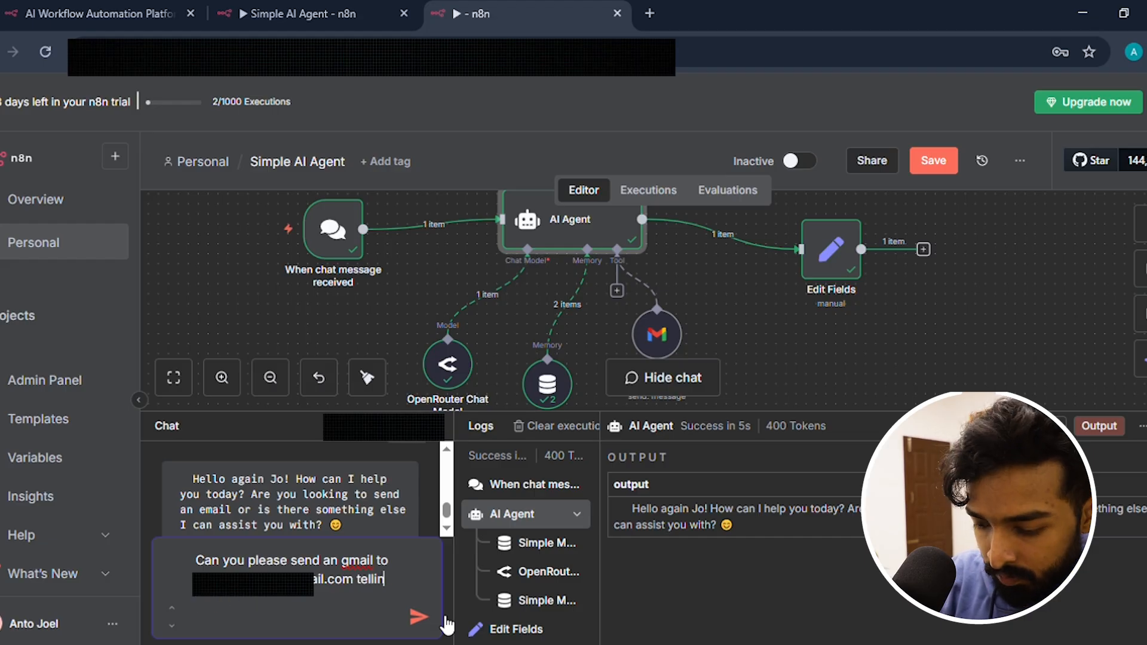
{"action": "type", "text": "g to come for car drifting on this saturday"}
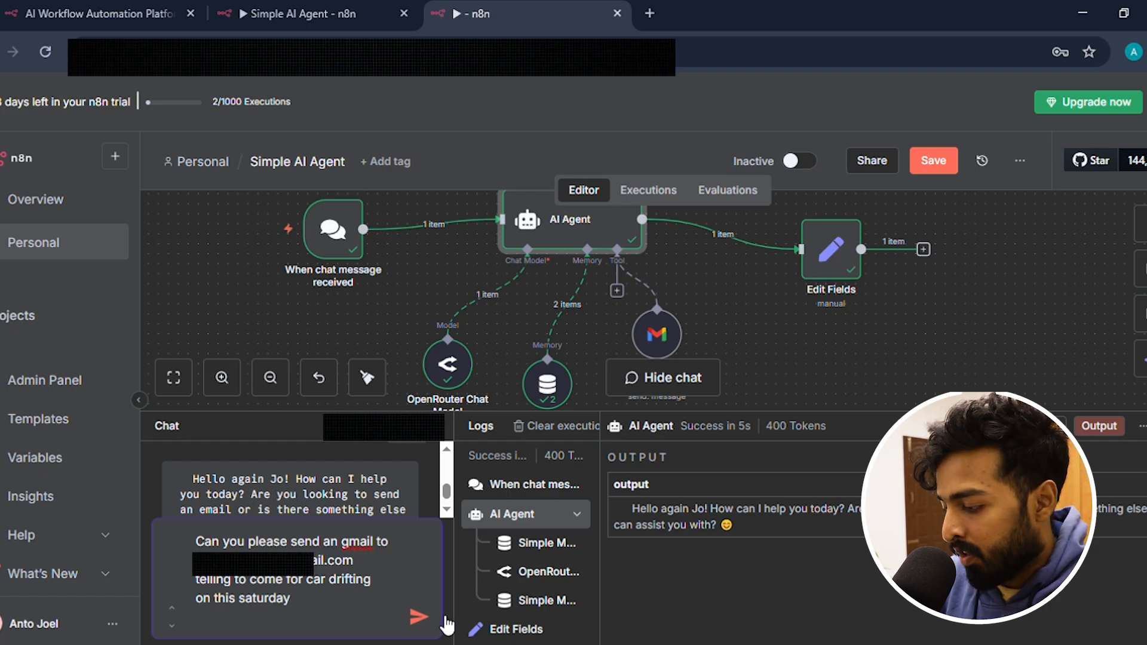
{"action": "left_click", "coordinate": [418, 616]}
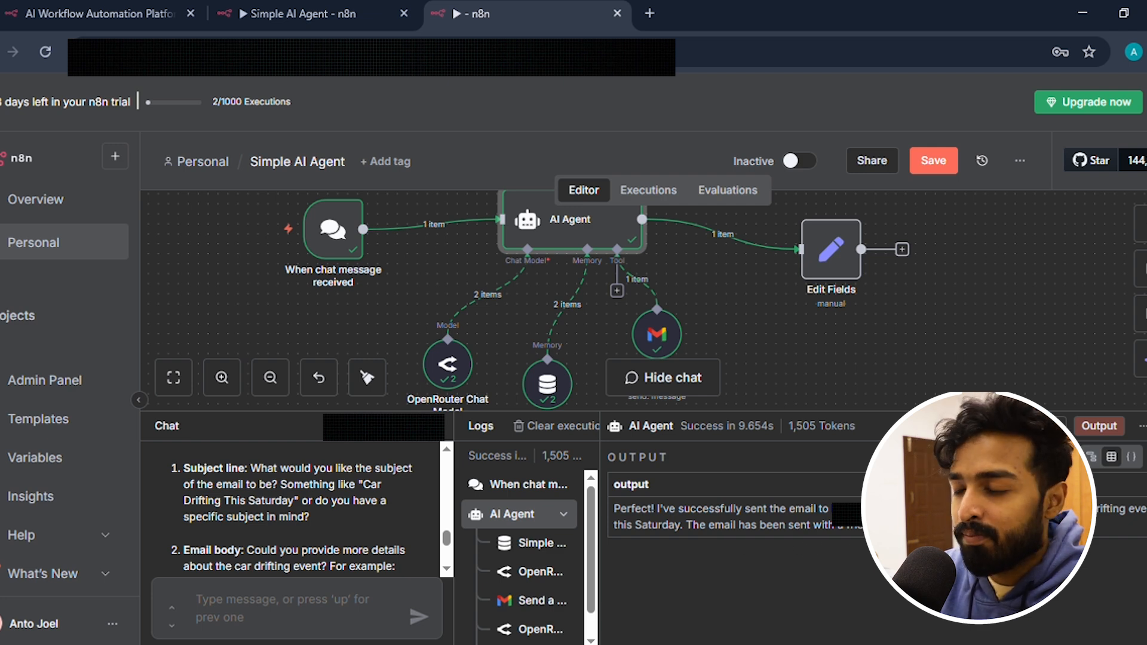
{"action": "scroll", "coordinate": [910, 335], "scroll_direction": "up", "scroll_amount": 1}
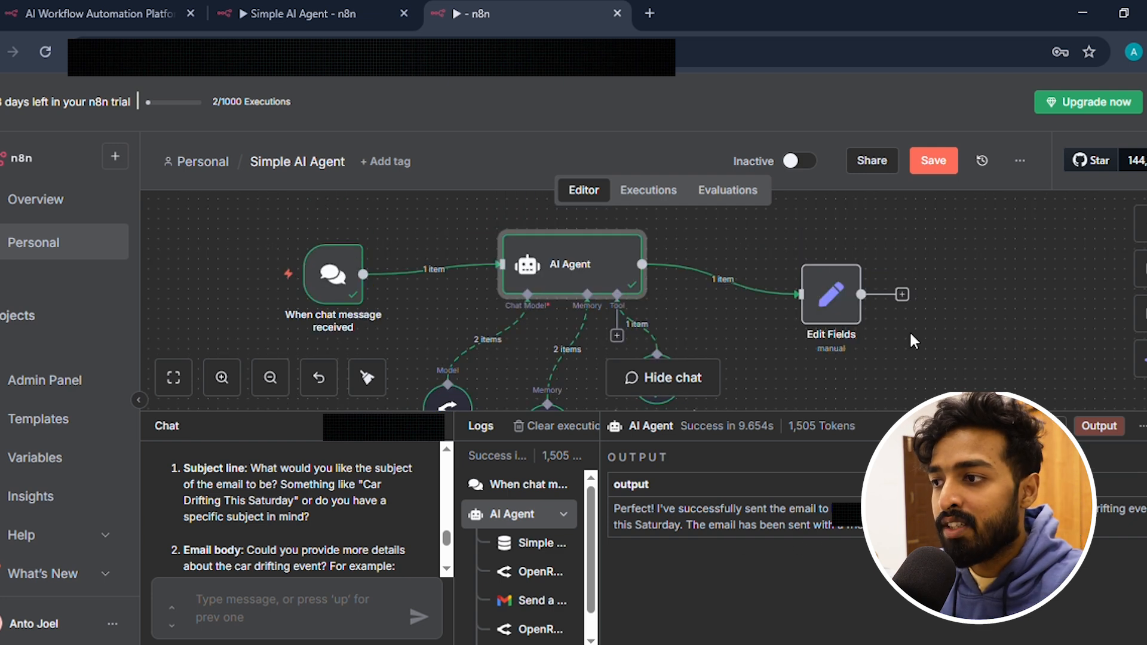